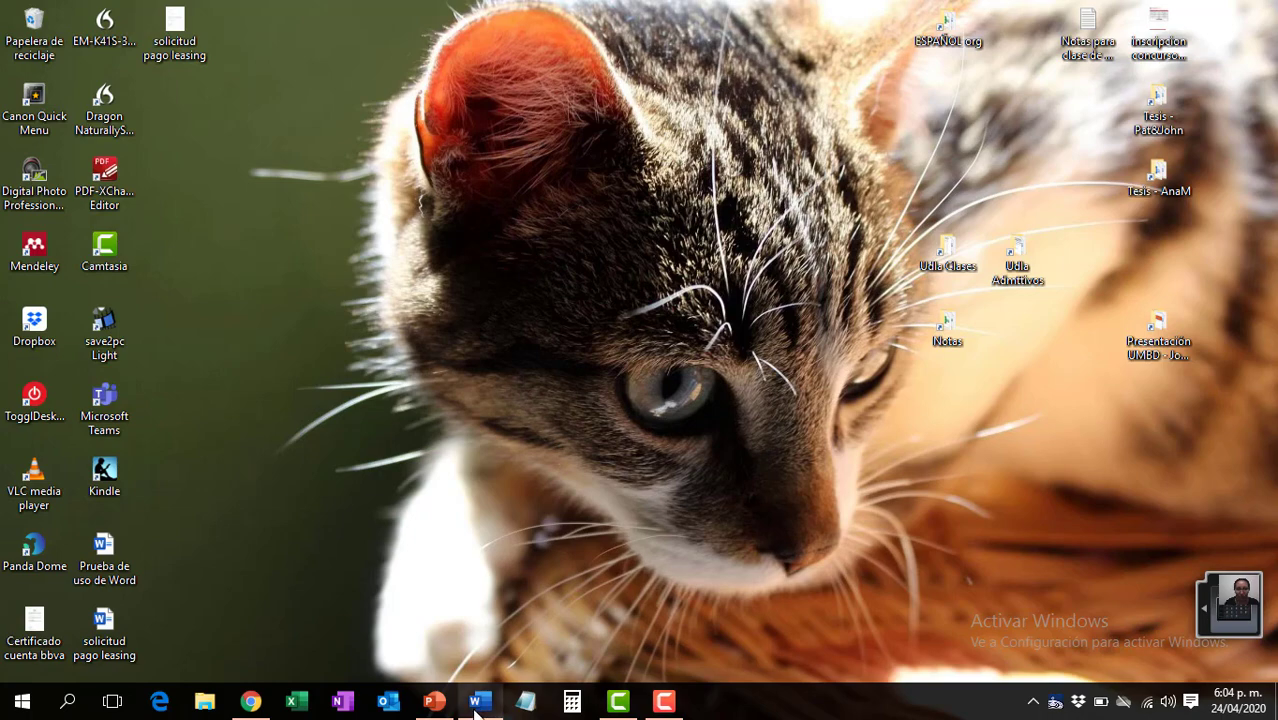
# - Bring up the self-evaluation document in Word and show the navigation pane beside it
pyautogui.click(478, 703)
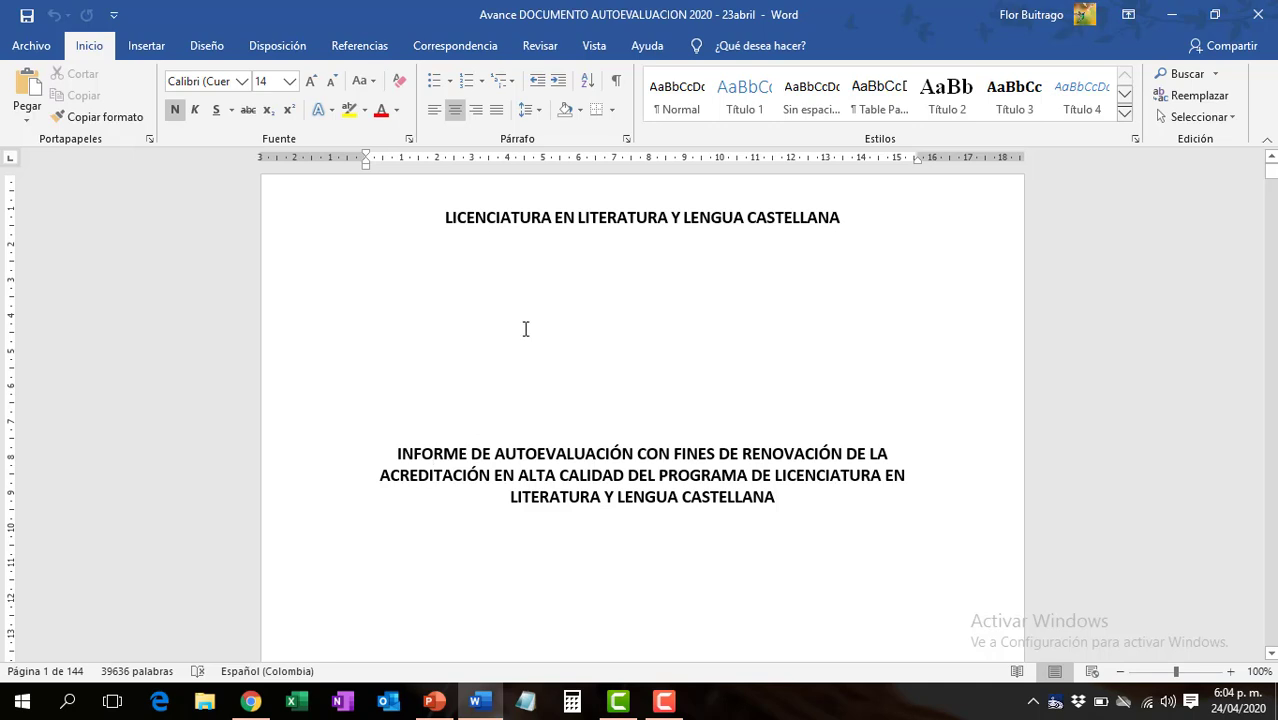
pyautogui.click(593, 46)
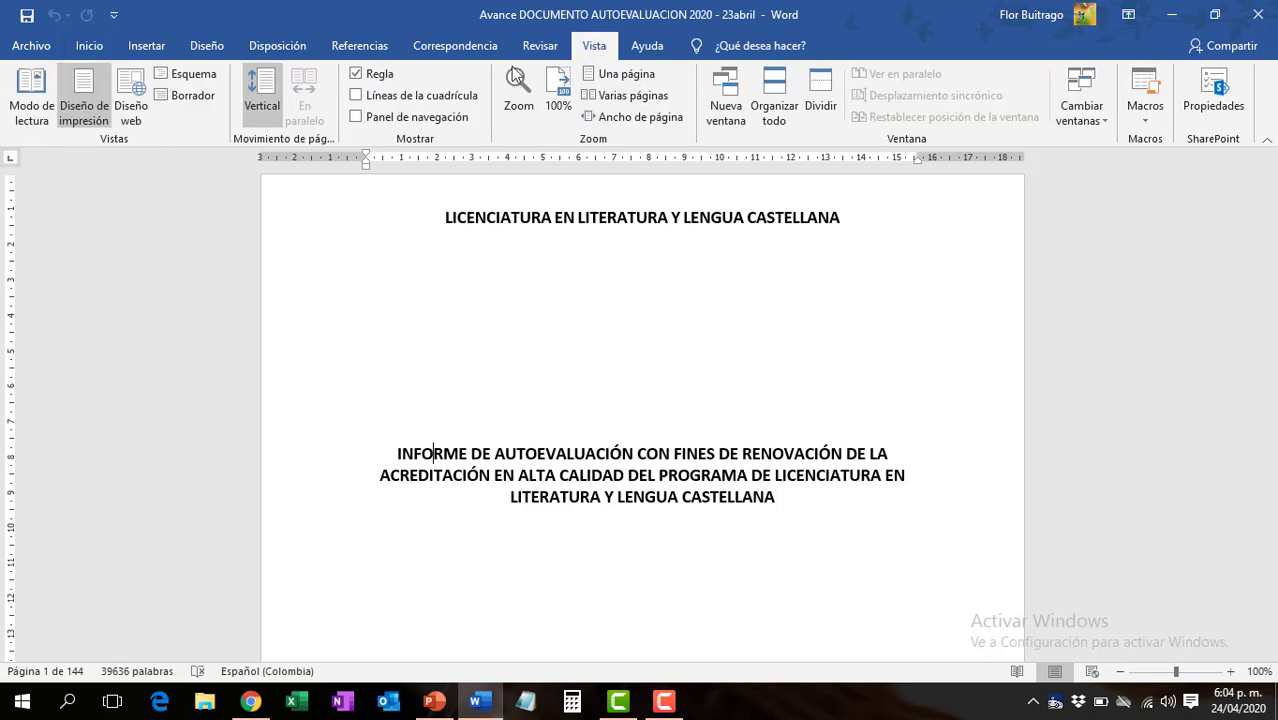
pyautogui.click(357, 117)
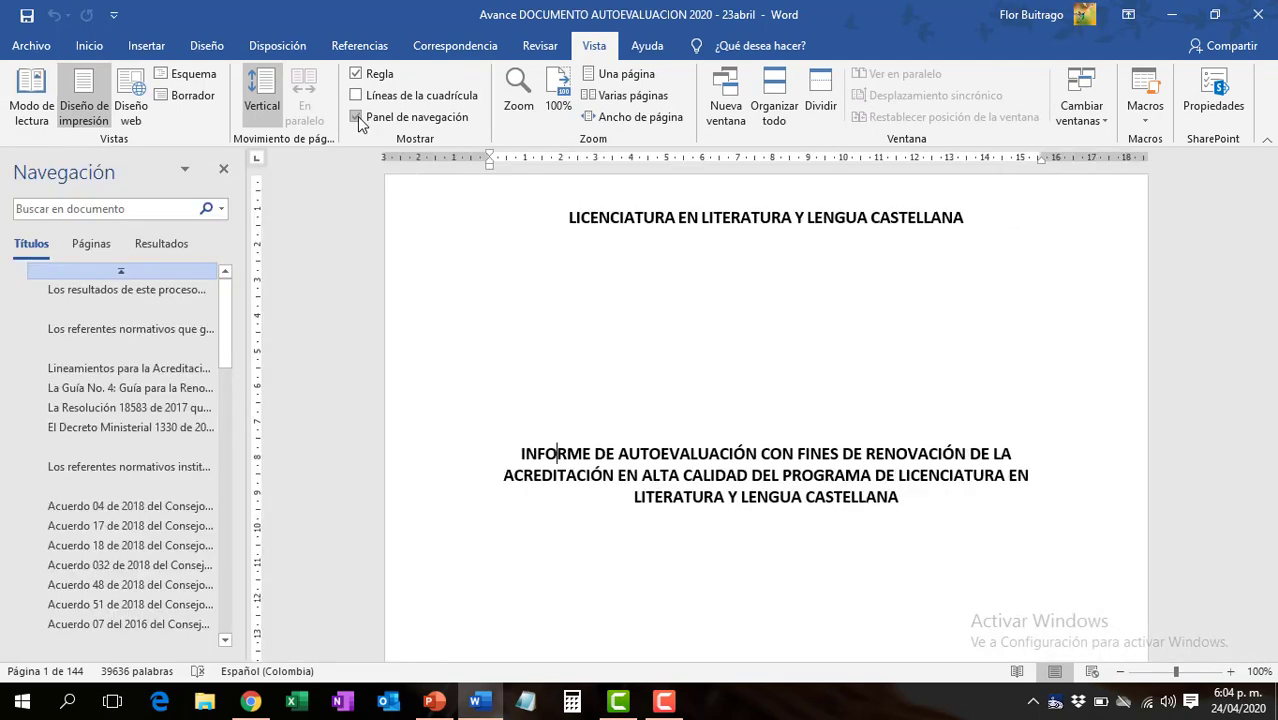
# - Jump through the navigation headings from "Los resultados de este proceso" to "Acuerdo 04 de 2018" to examine which body paragraphs are listed as titles
pyautogui.click(166, 291)
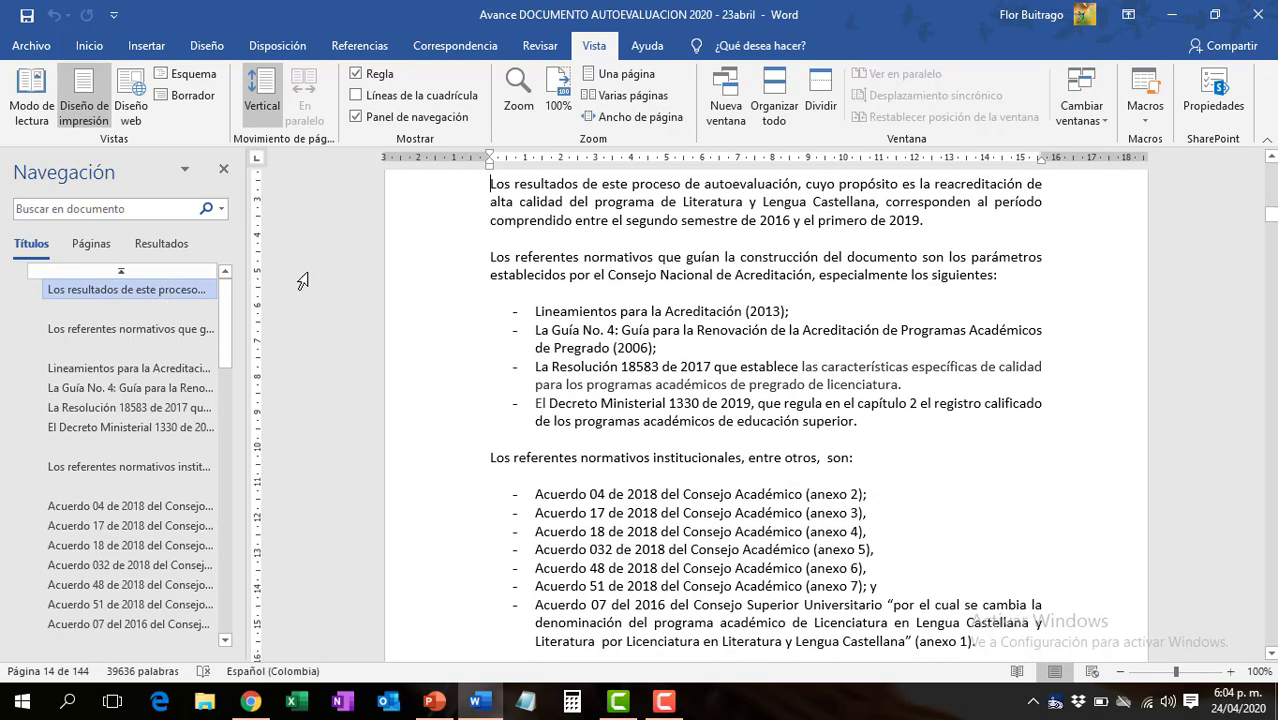
pyautogui.click(148, 310)
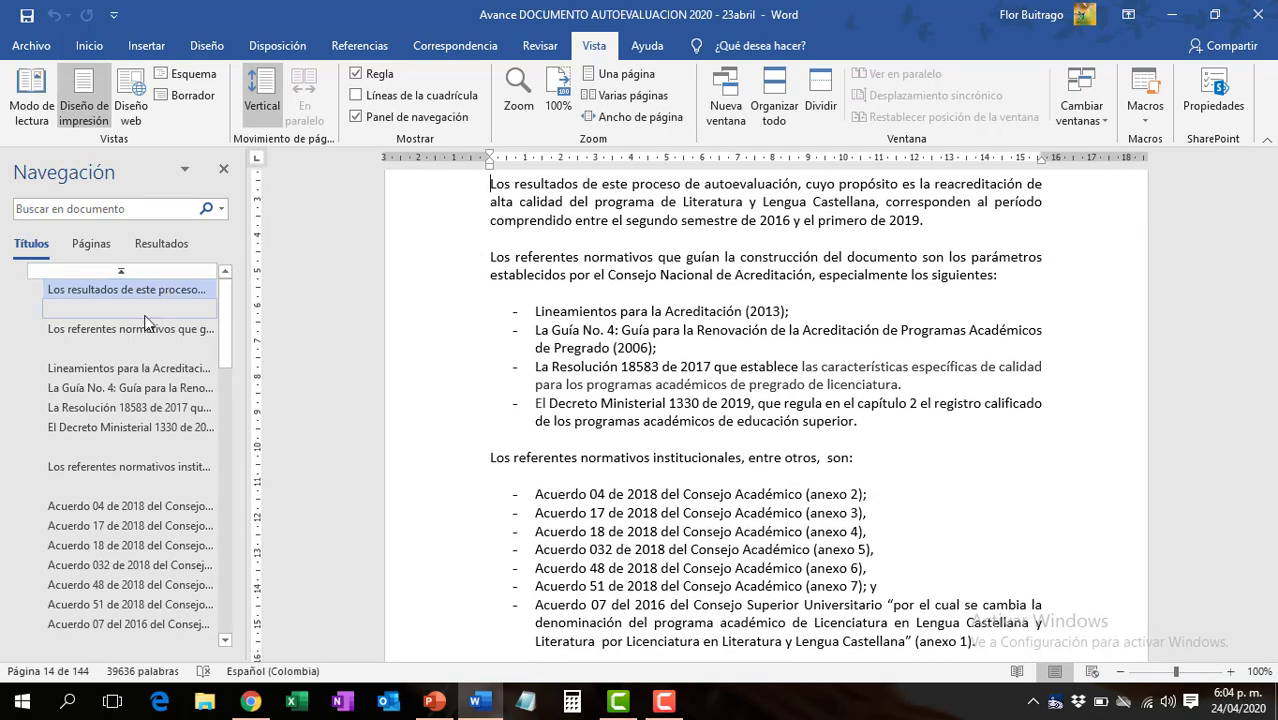
pyautogui.click(124, 390)
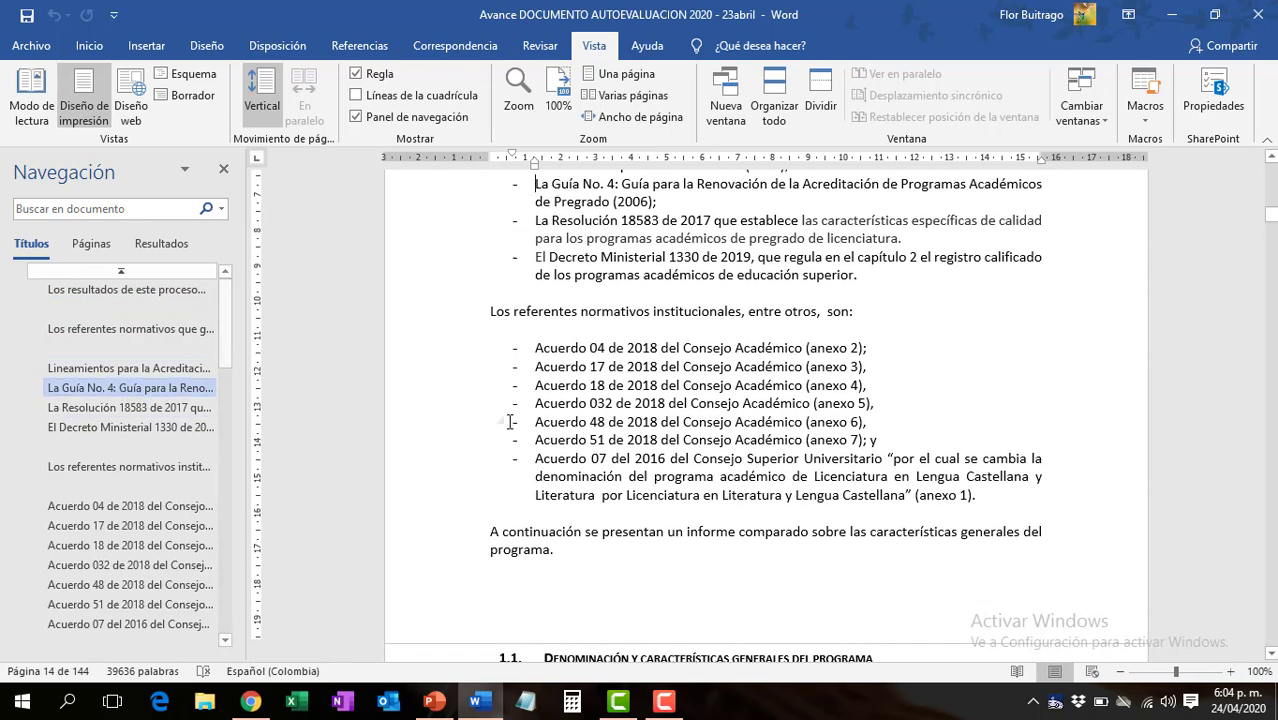
pyautogui.click(159, 447)
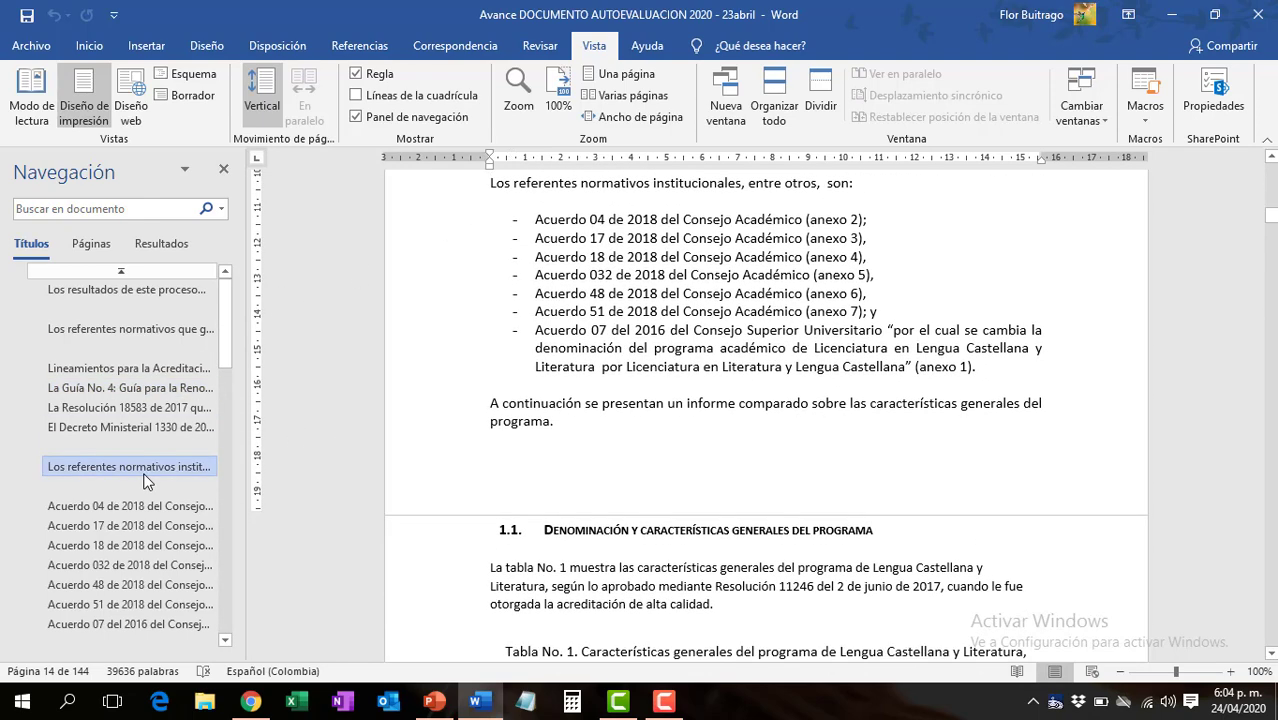
pyautogui.click(131, 507)
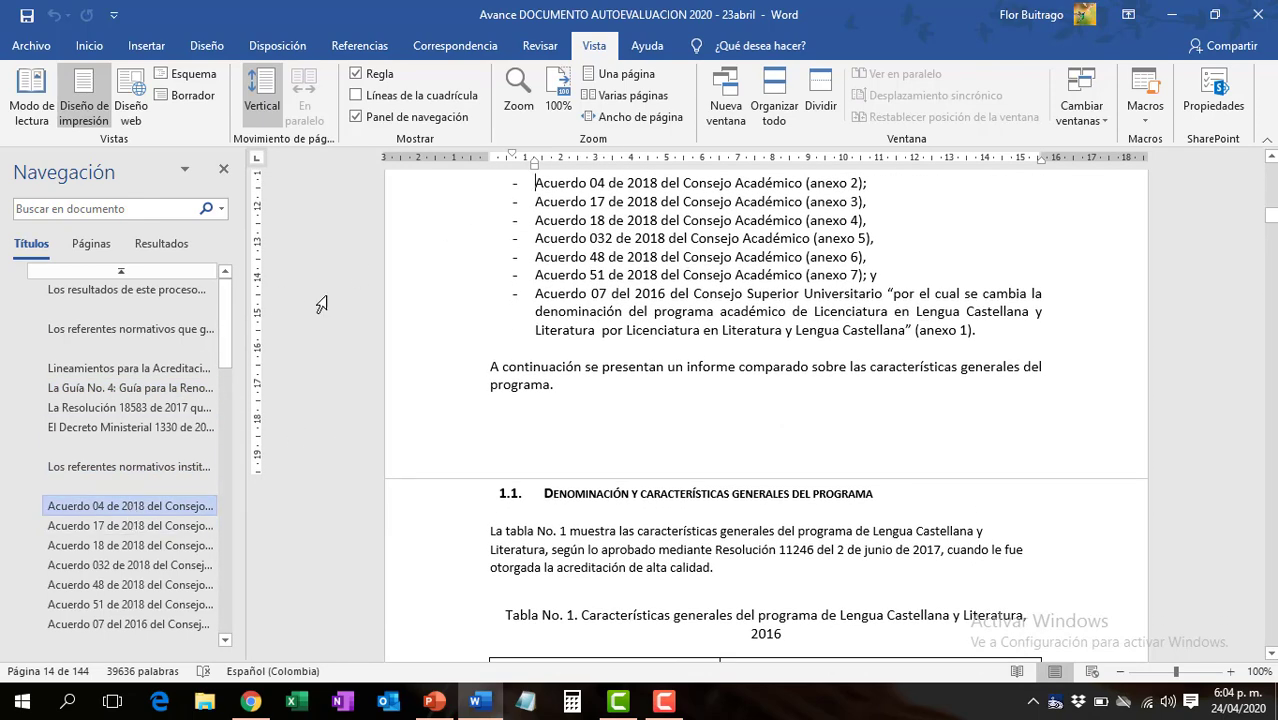
# - Check which style is applied to the Acuerdo list items, including Acuerdo 032 and Acuerdo 51 de 2018
pyautogui.click(95, 48)
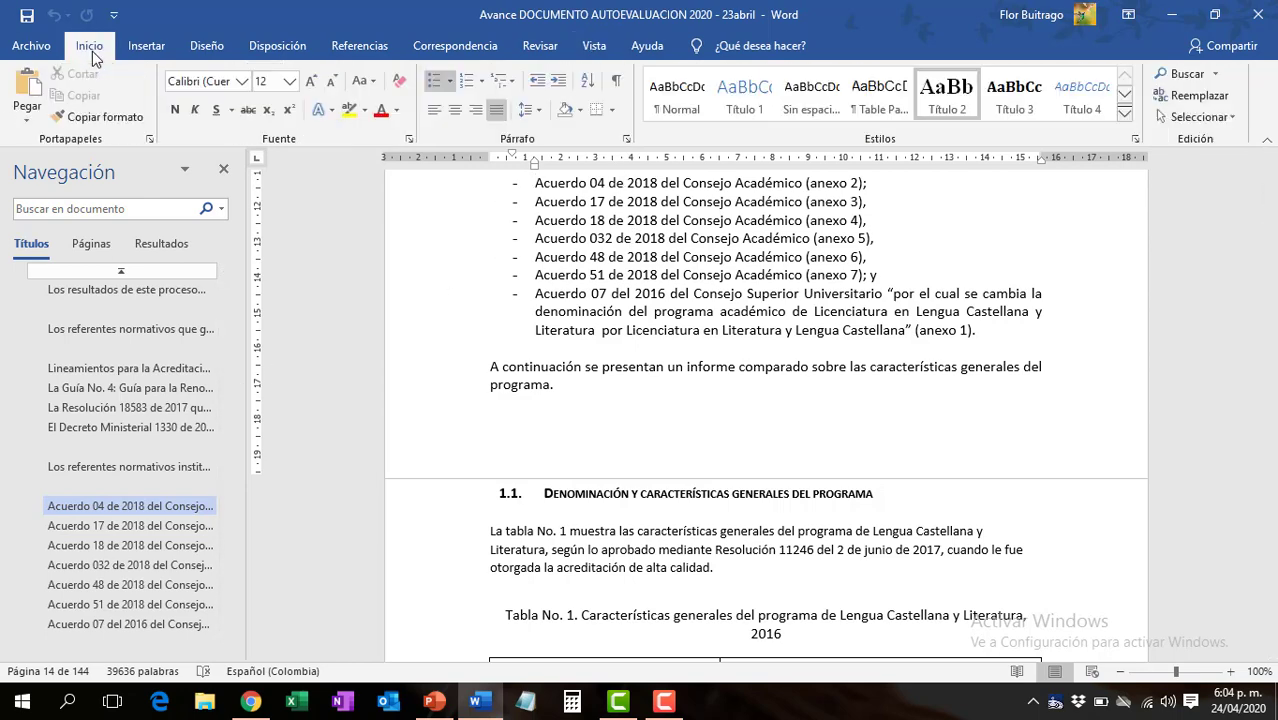
pyautogui.click(539, 236)
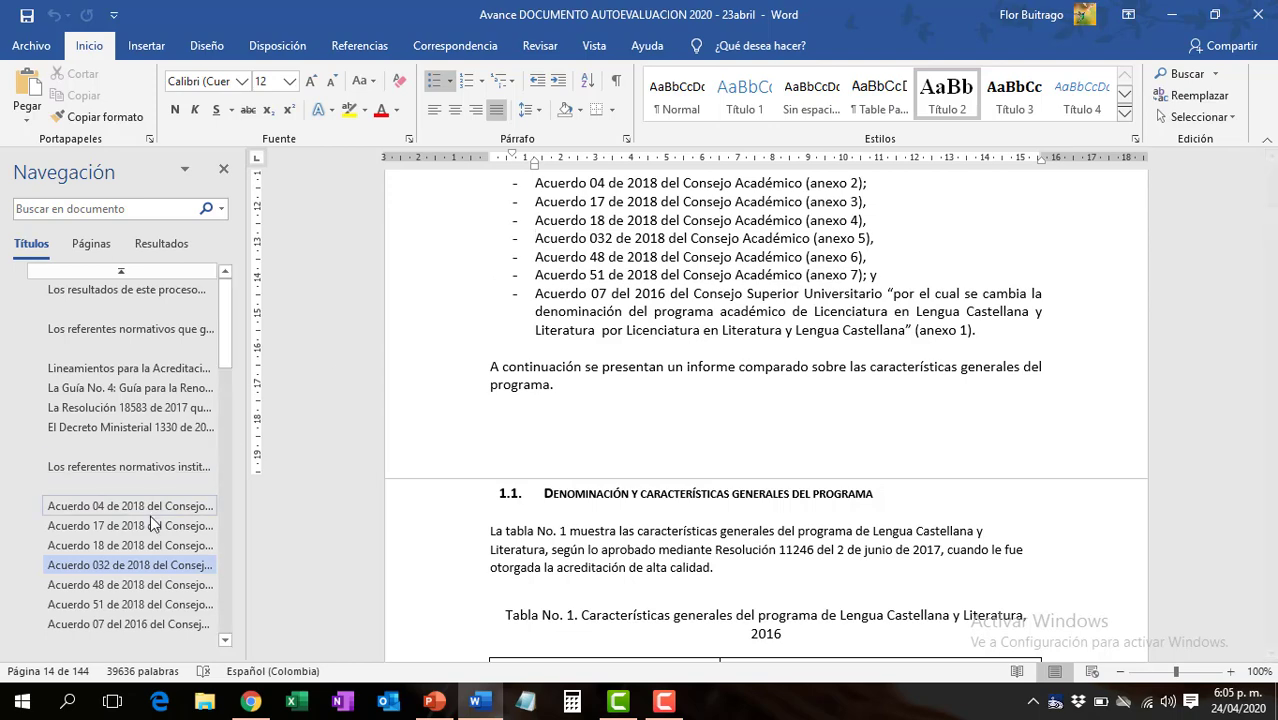
pyautogui.click(150, 615)
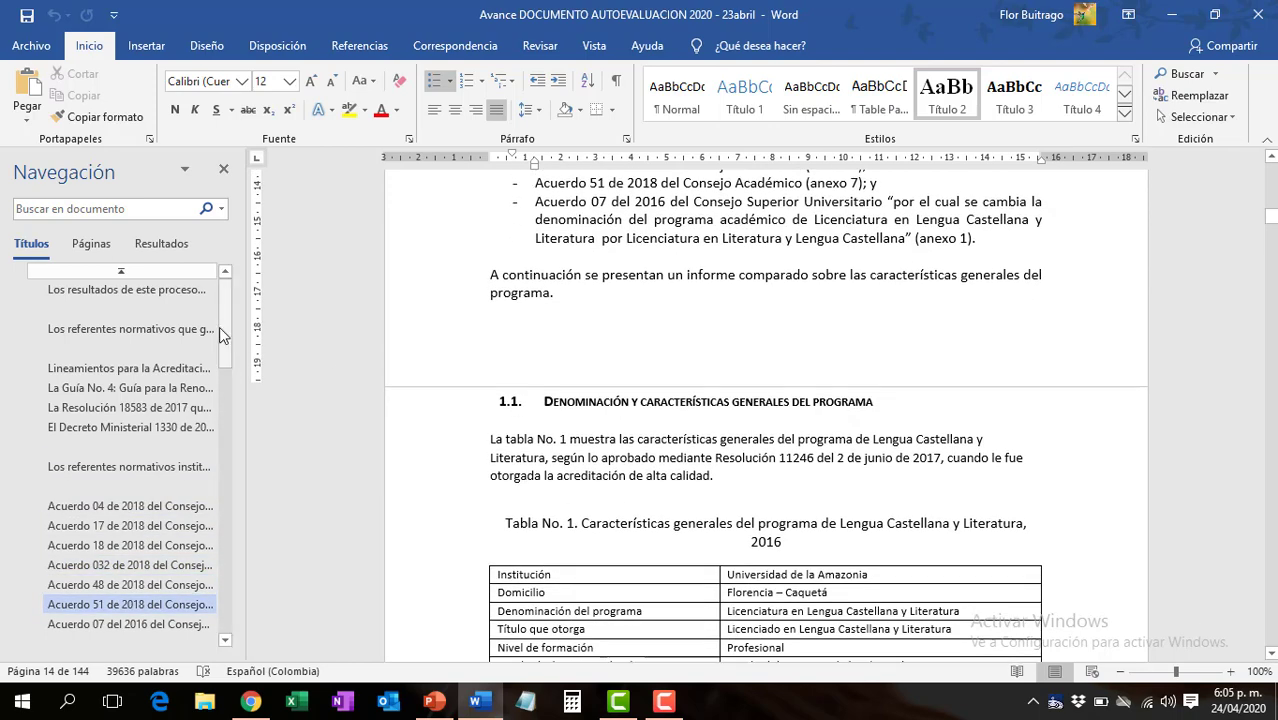
# - Inspect the styles of the blank heading entry before section 1.1, the Domicilio table cell and the Tabla No. 1 caption
pyautogui.moveTo(220, 326); pyautogui.dragTo(224, 403)
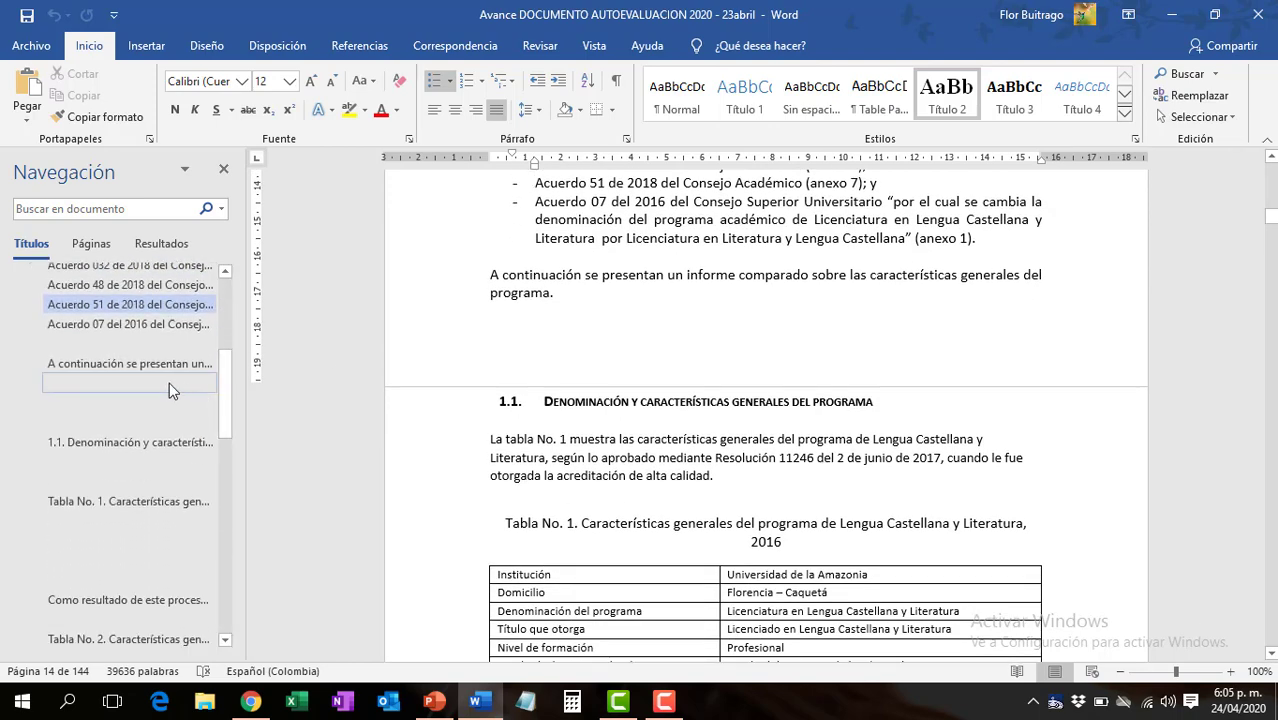
pyautogui.click(169, 382)
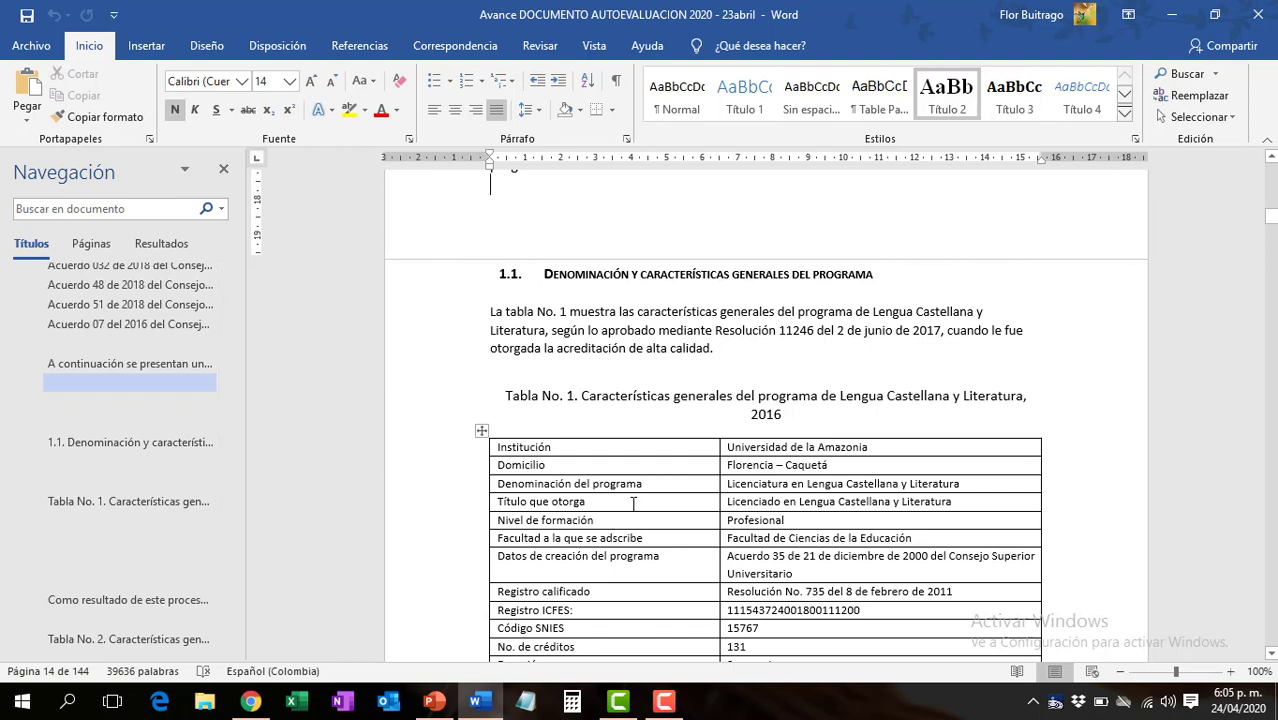
pyautogui.click(633, 466)
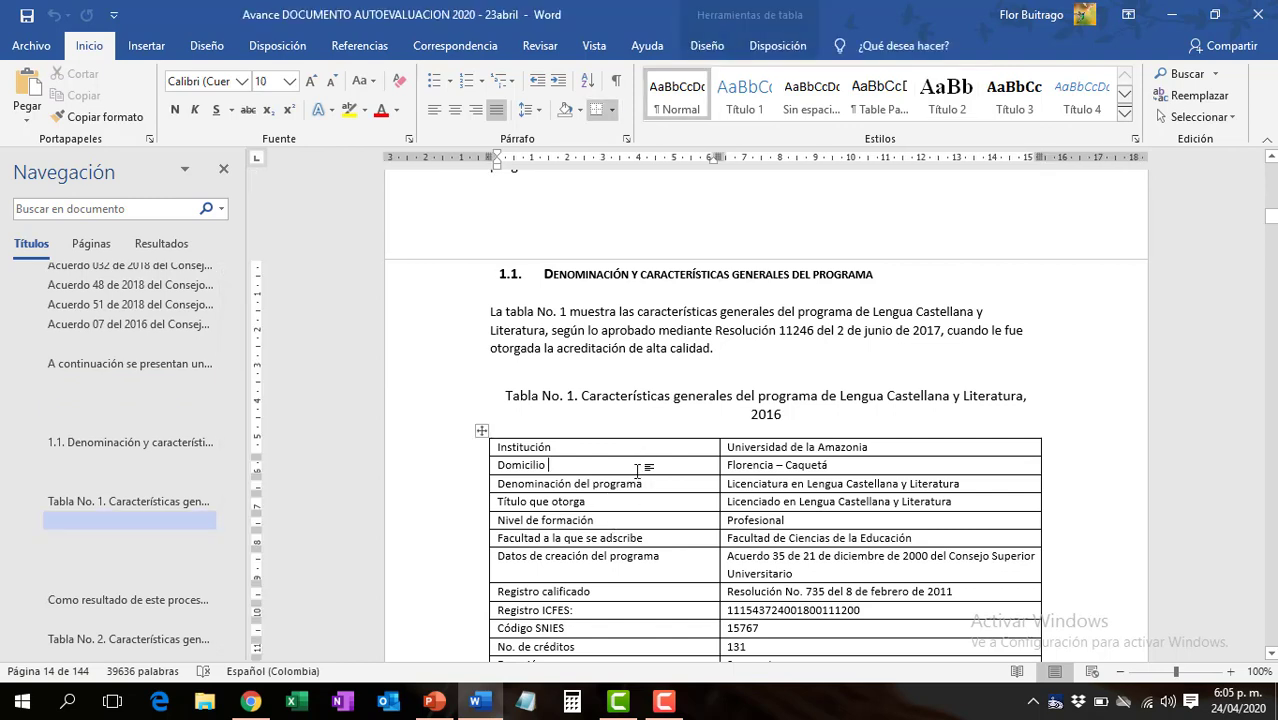
pyautogui.click(539, 396)
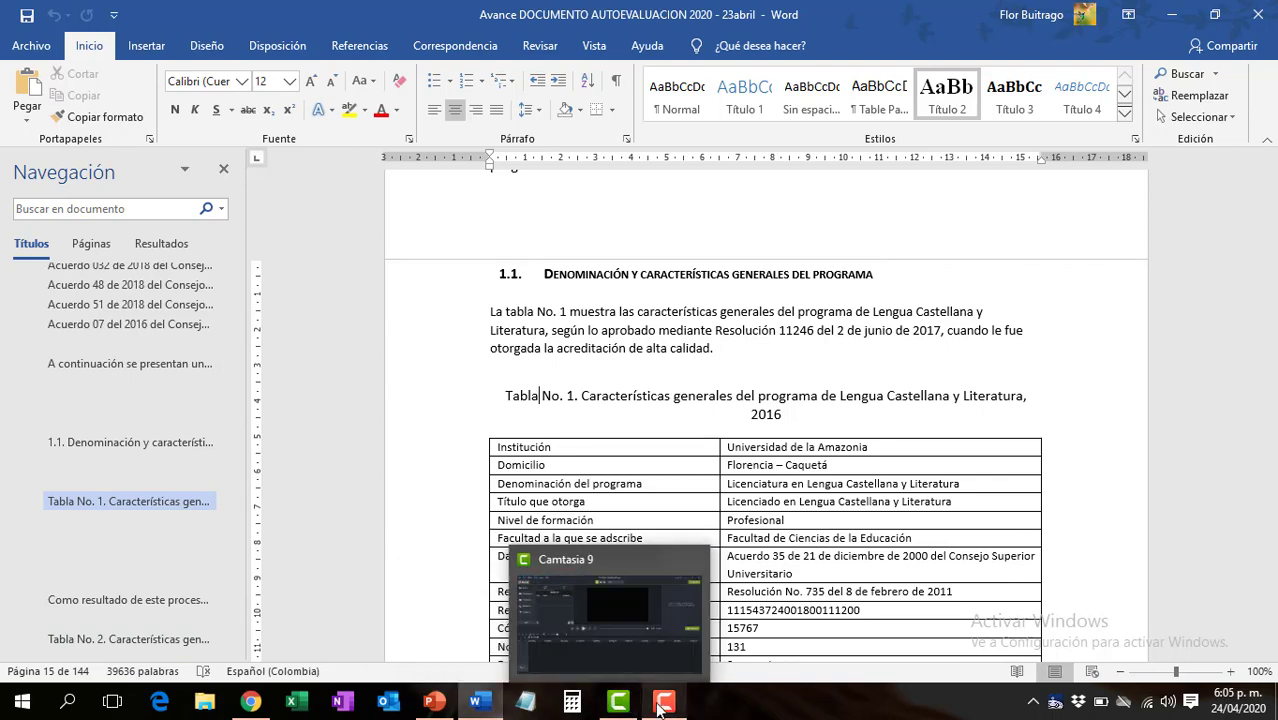
pyautogui.moveTo(662, 705)
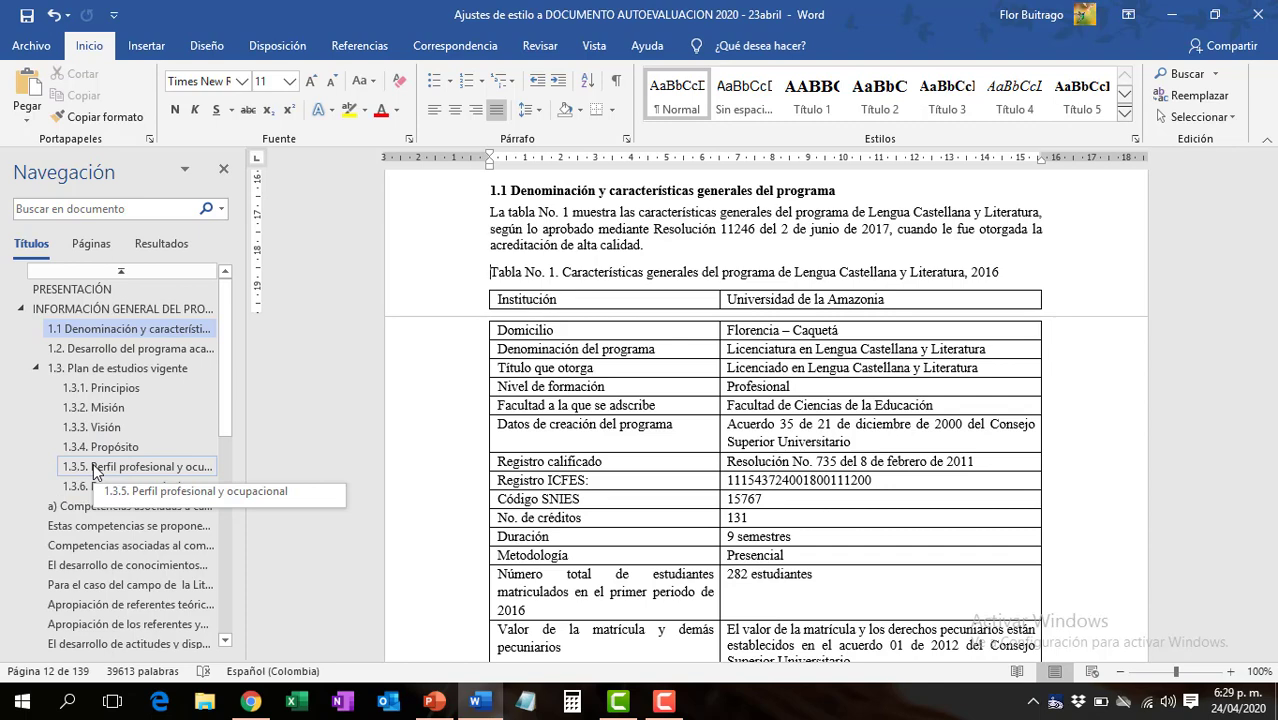
# - Examine Tabla No. 1 and its introductory paragraph in the style-adjusted document, comparing the text style and row spacing
pyautogui.click(549, 299)
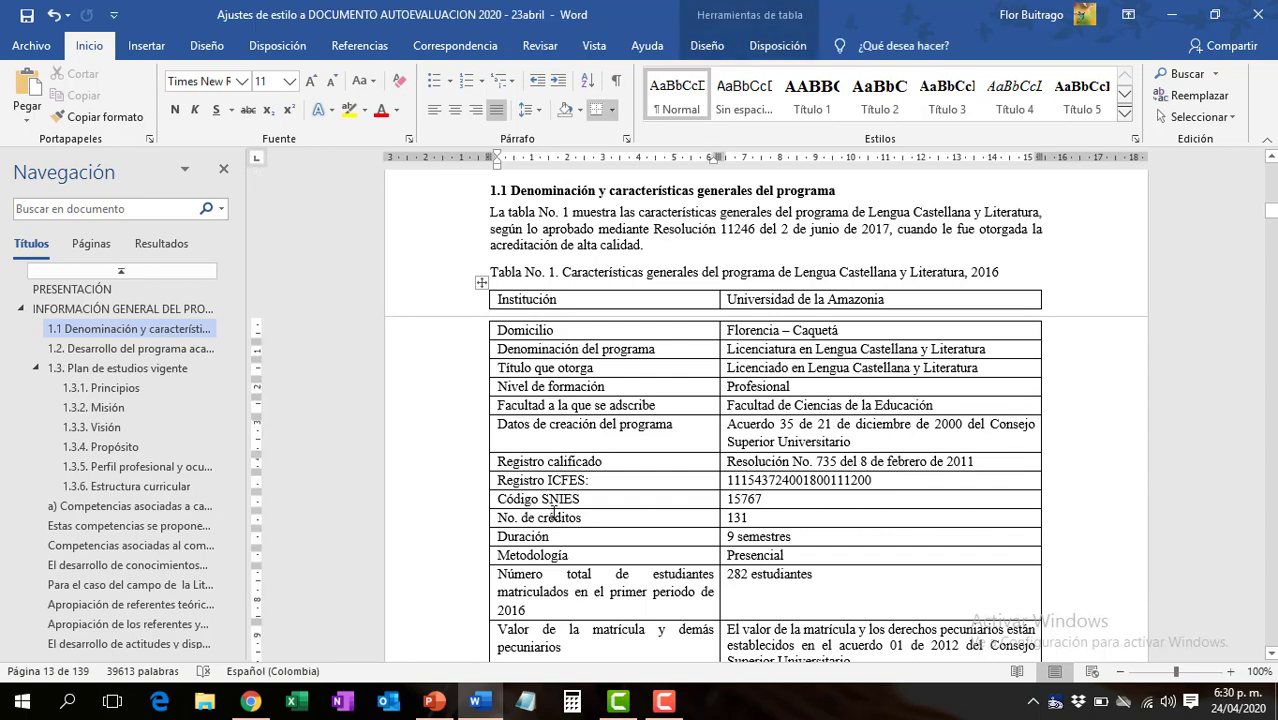
pyautogui.click(579, 574)
pyautogui.scroll(-1, 659, 556)
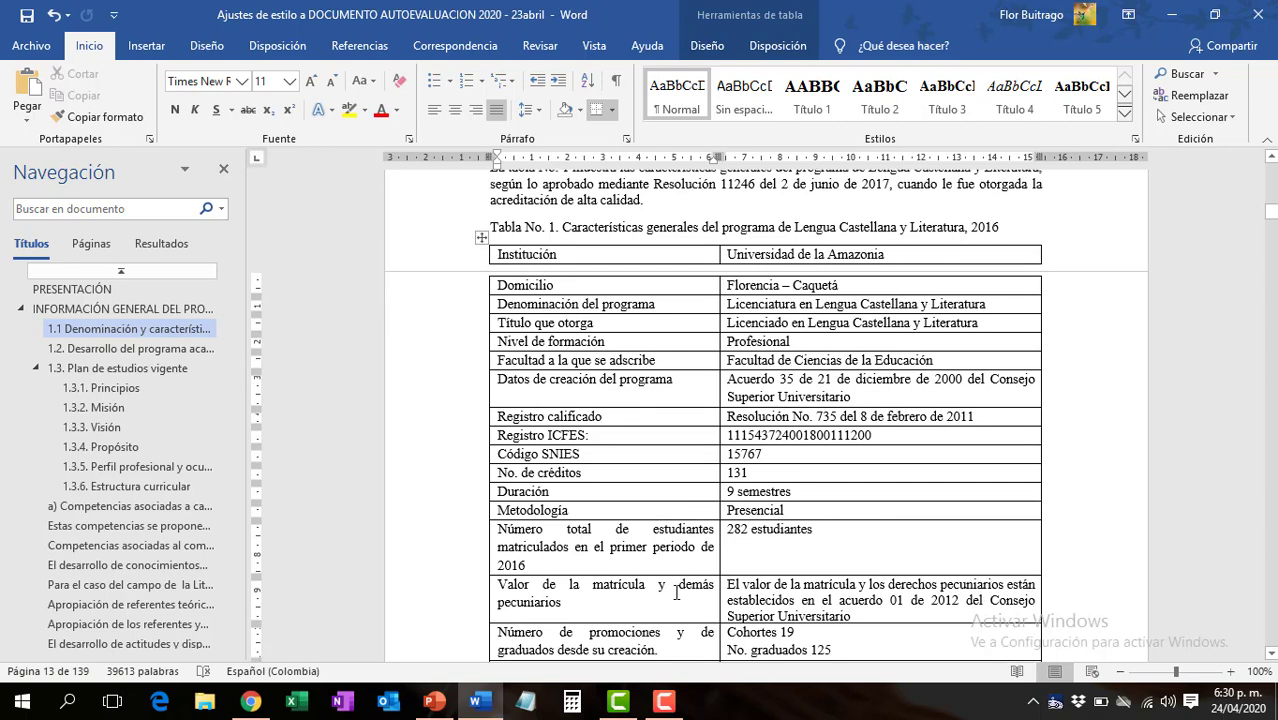
pyautogui.scroll(2, 632, 366)
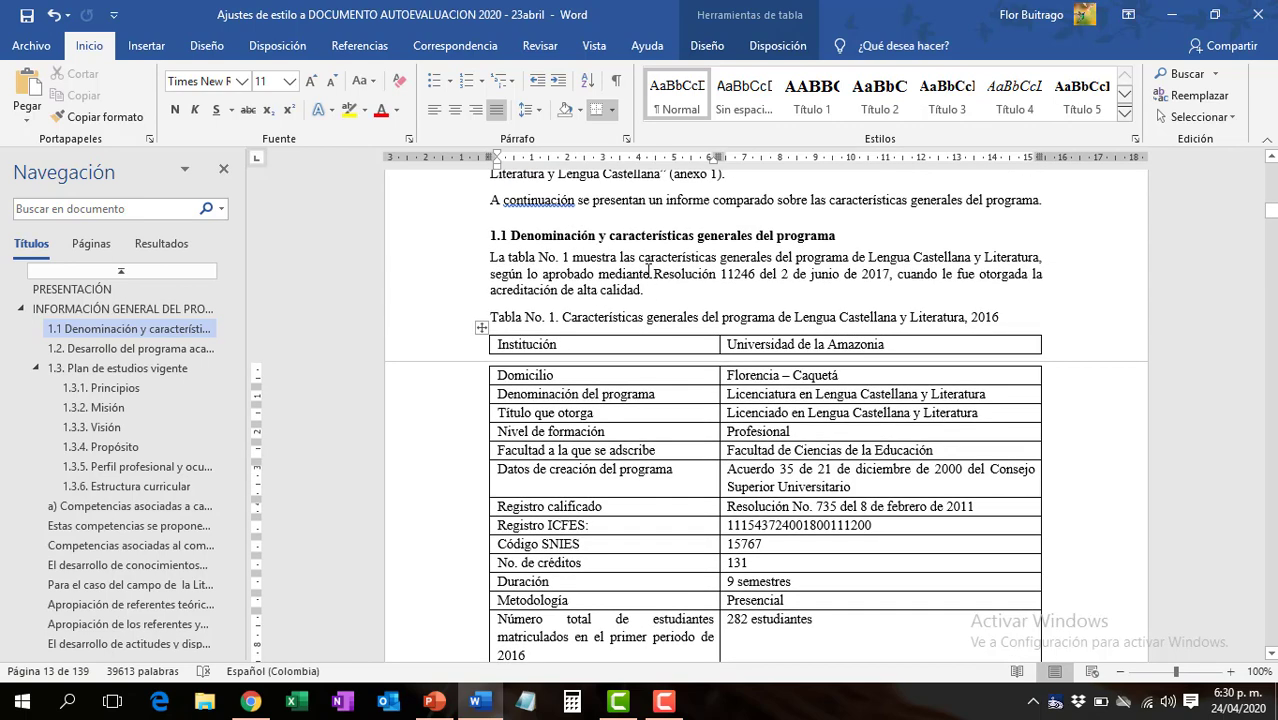
pyautogui.click(650, 273)
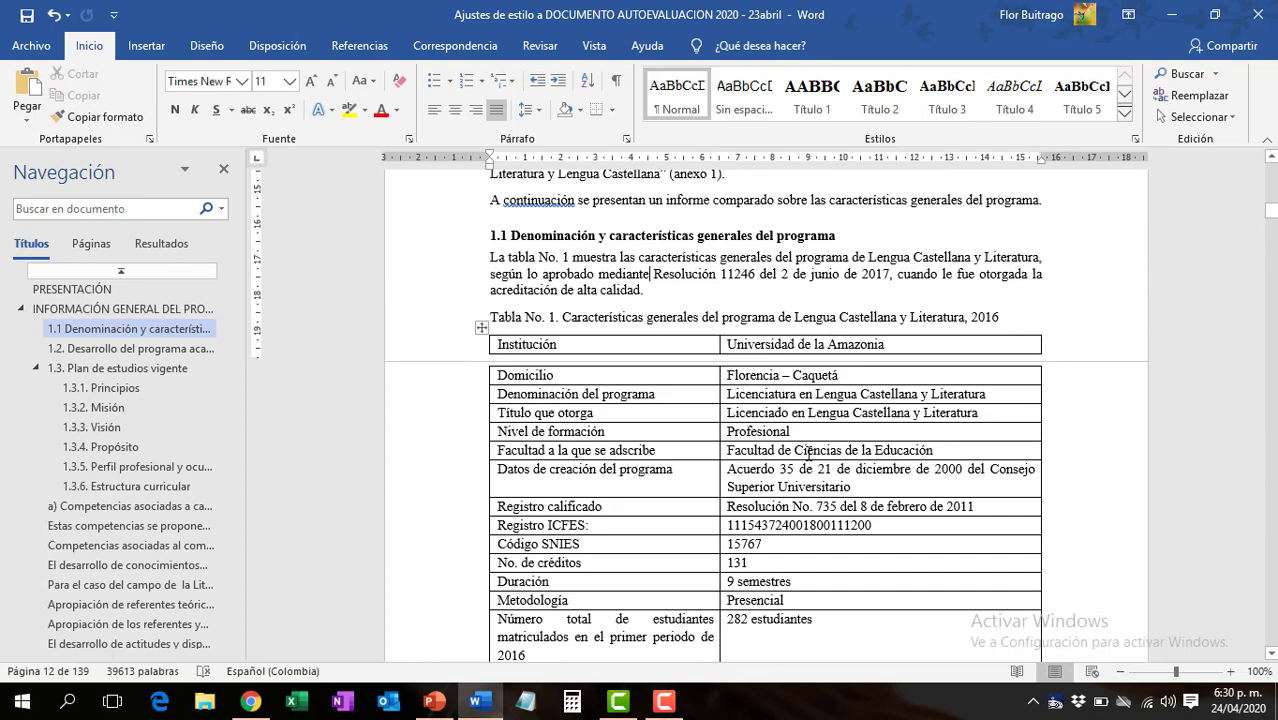
pyautogui.scroll(-2, 806, 453)
pyautogui.scroll(-2, 806, 453)
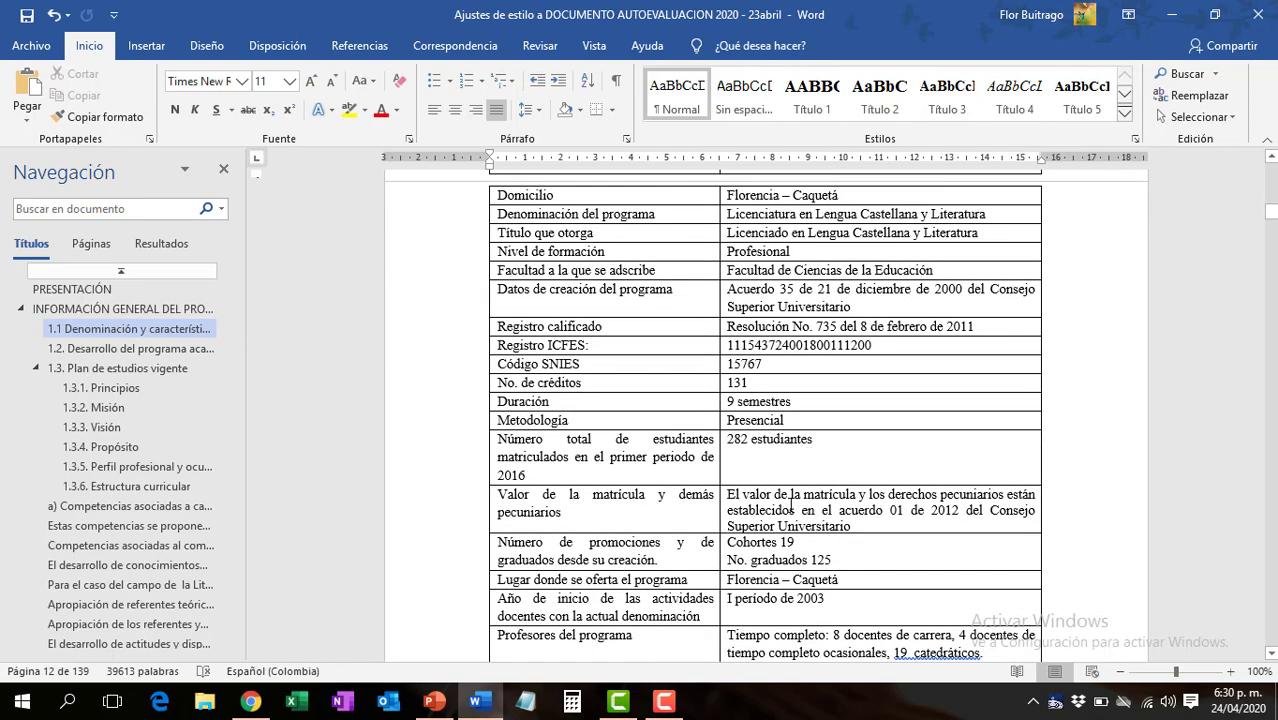
pyautogui.scroll(-2, 790, 505)
pyautogui.scroll(-1, 790, 505)
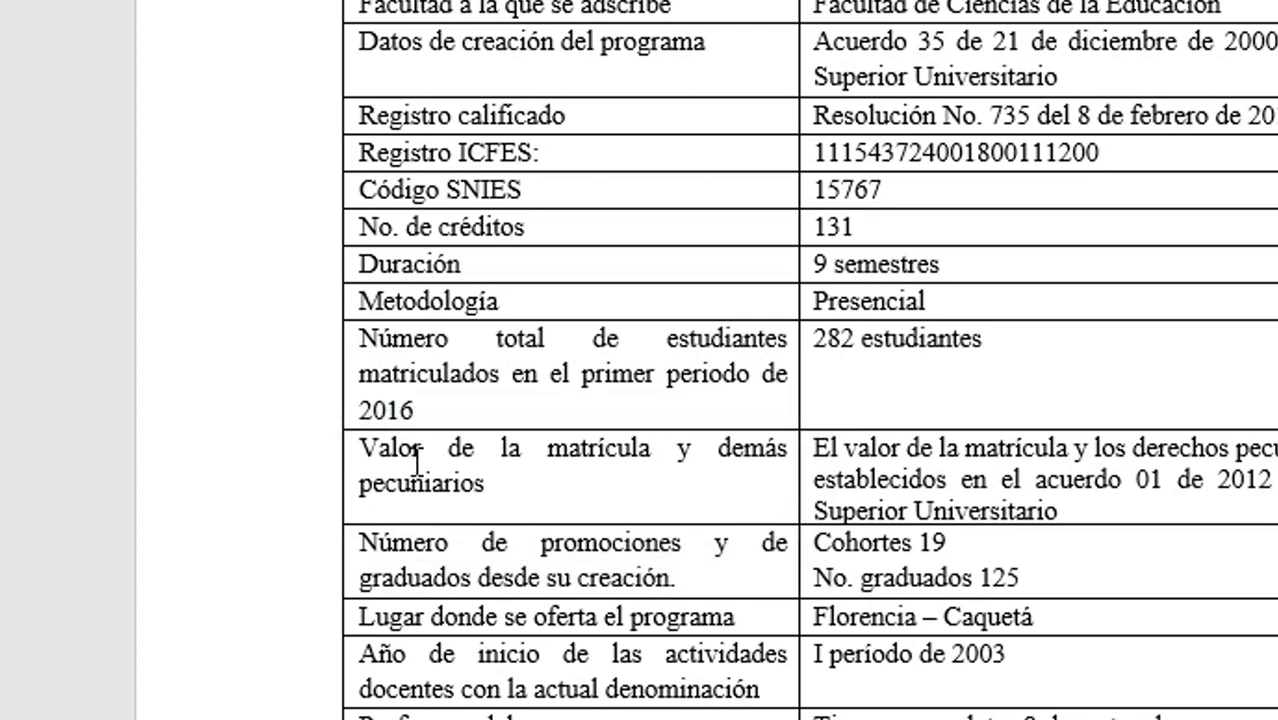
pyautogui.scroll(5, 647, 470)
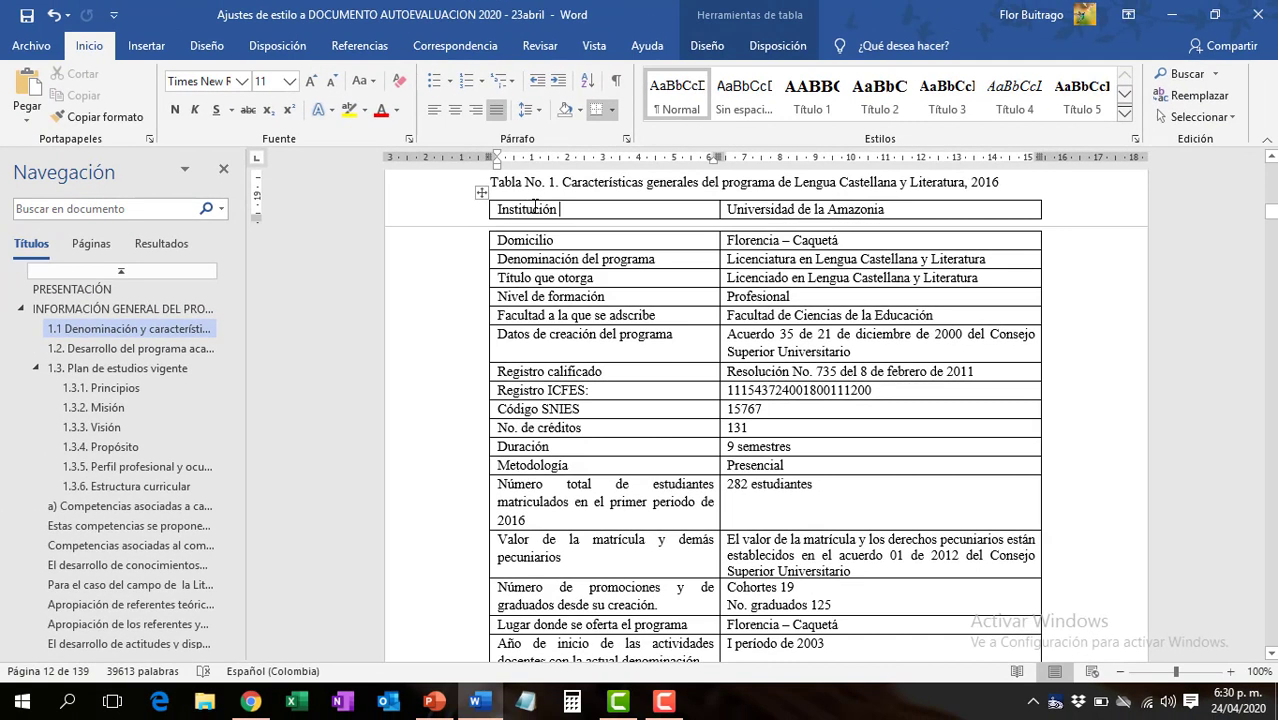
# - Select the whole of Tabla No. 1 and tighten the line spacing of its text
pyautogui.click(414, 121)
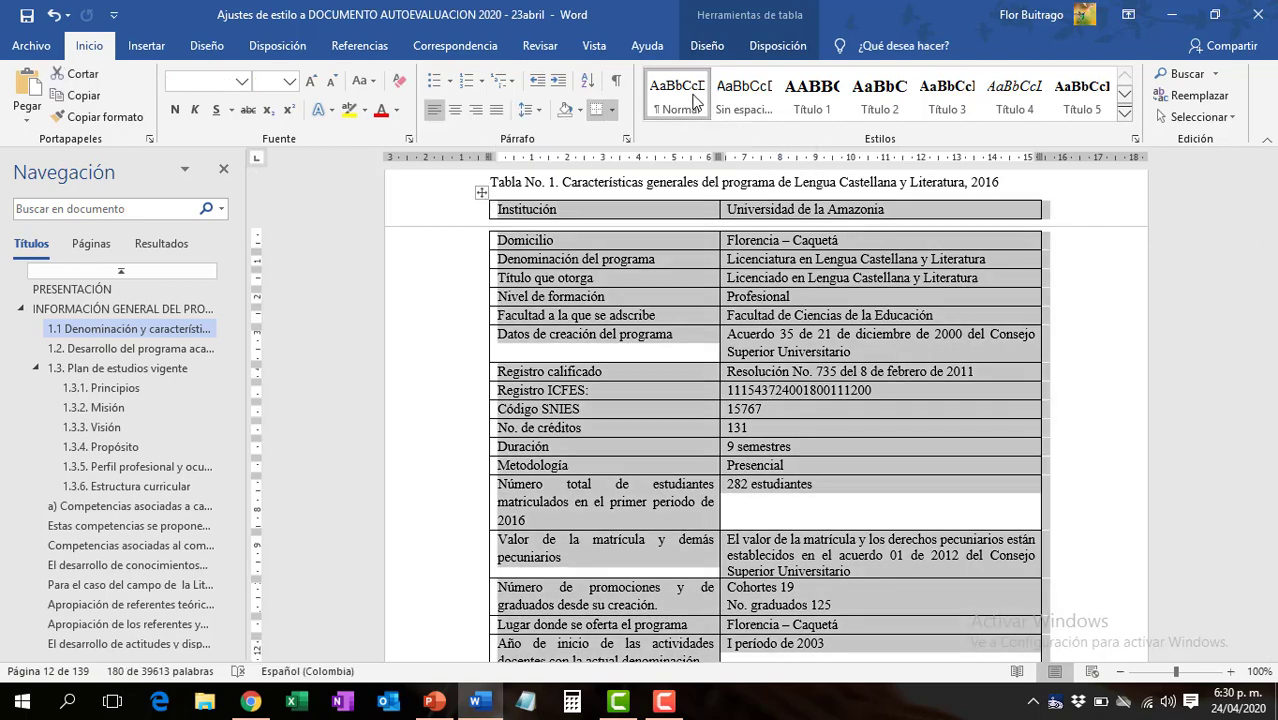
pyautogui.click(690, 98)
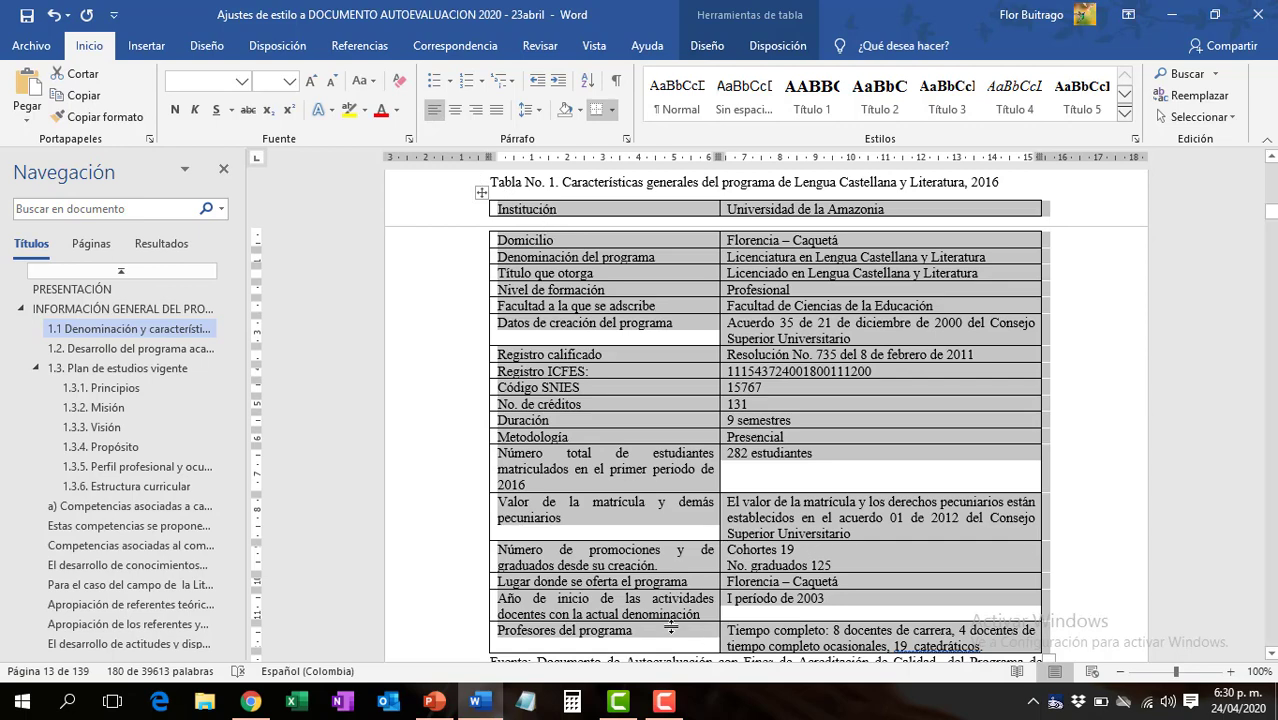
pyautogui.click(668, 706)
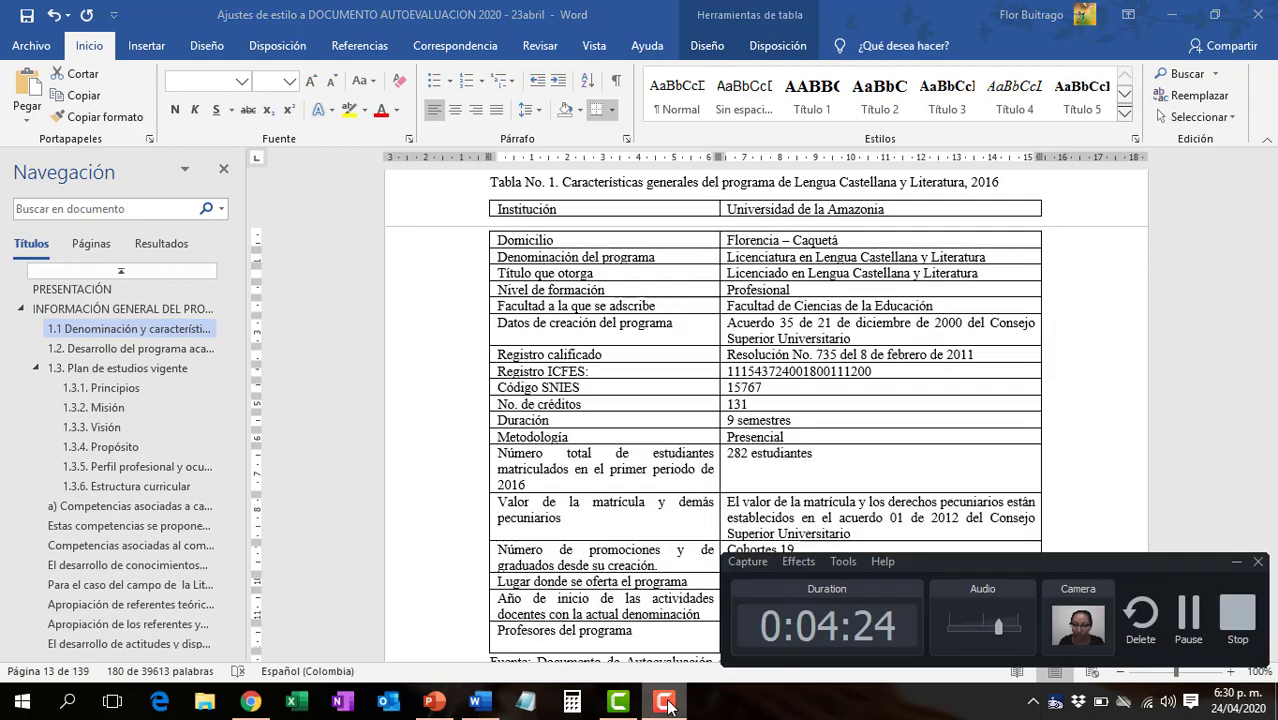
pyautogui.click(1197, 623)
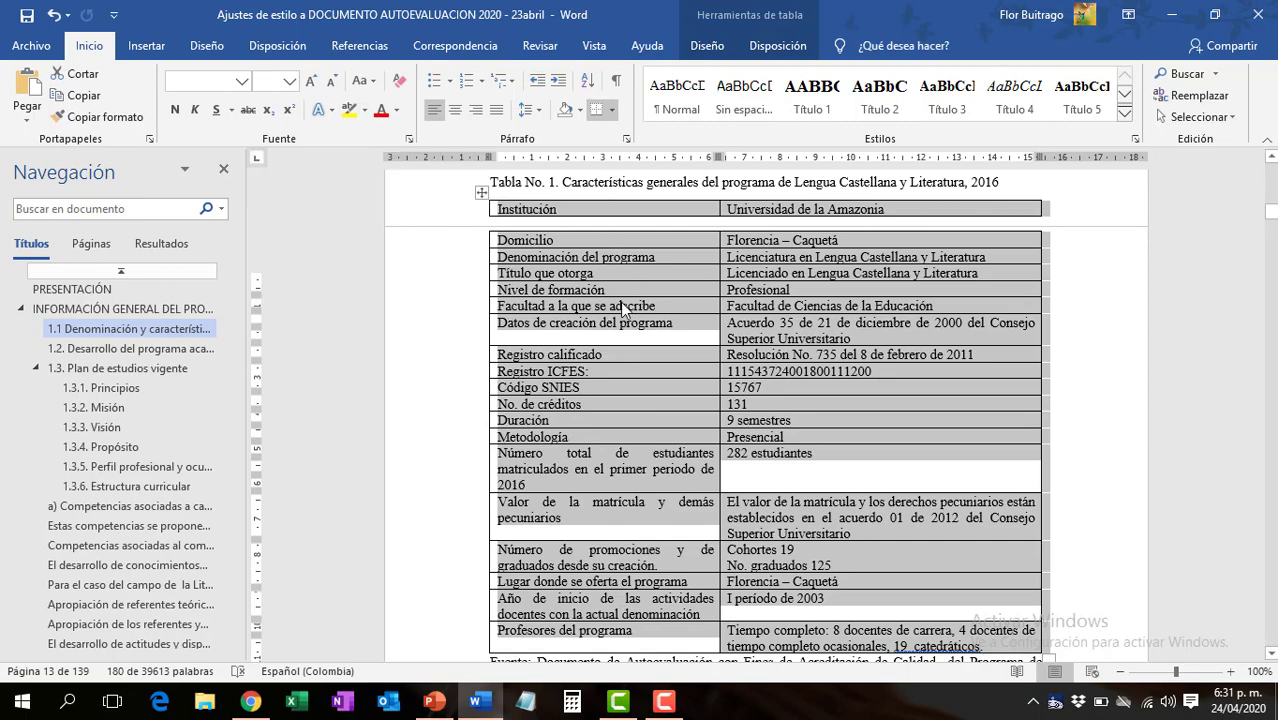
# - Create a new style named Tablas from the formatting of the selected Tabla No. 1
pyautogui.scroll(1, 619, 298)
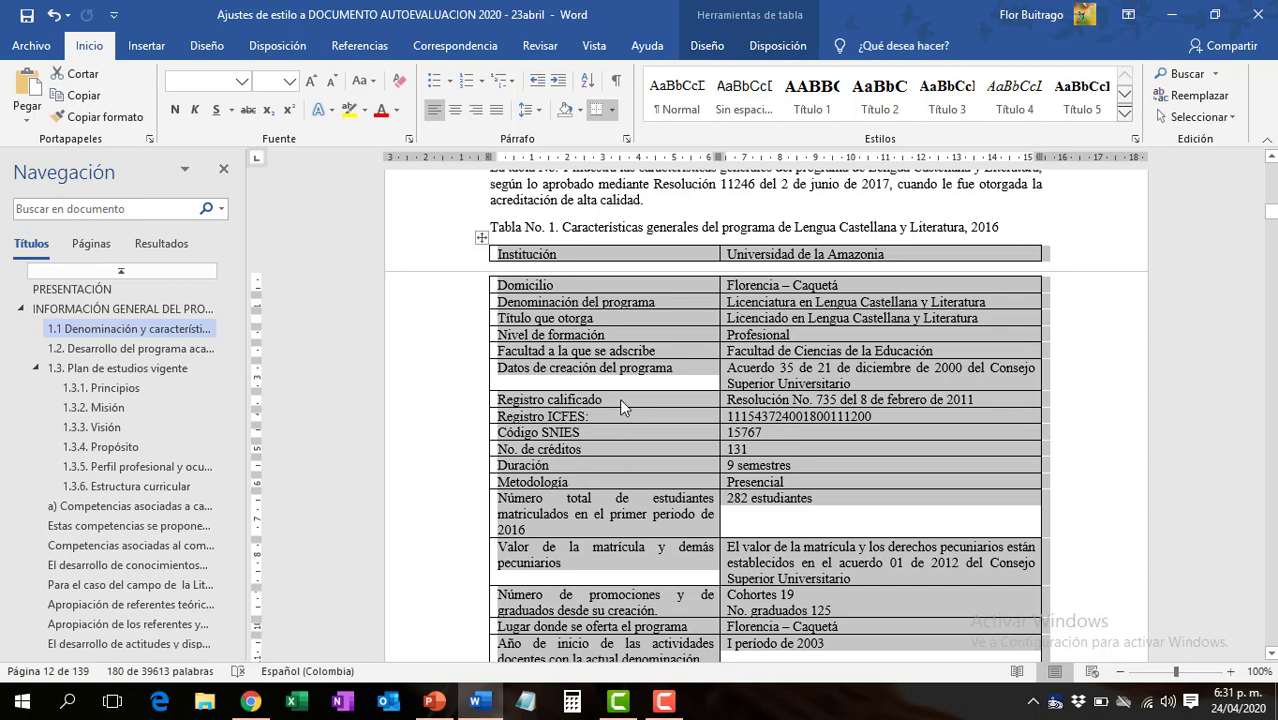
pyautogui.click(1126, 119)
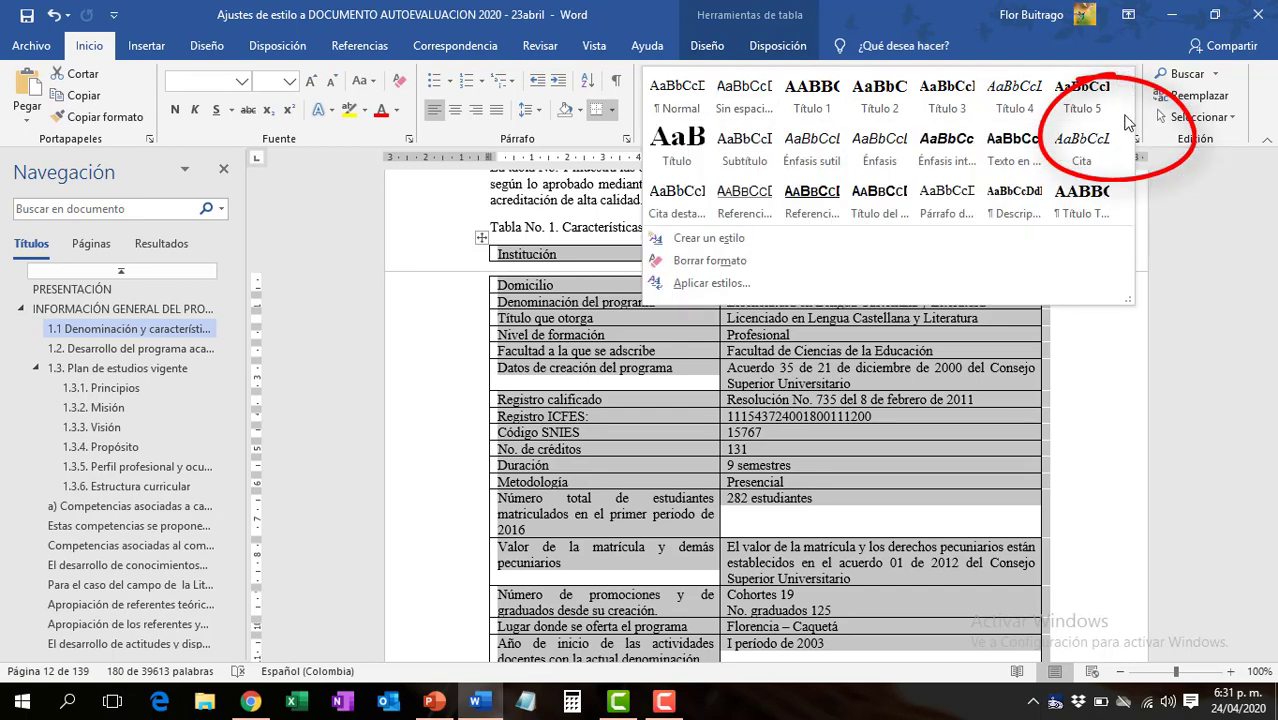
pyautogui.click(712, 236)
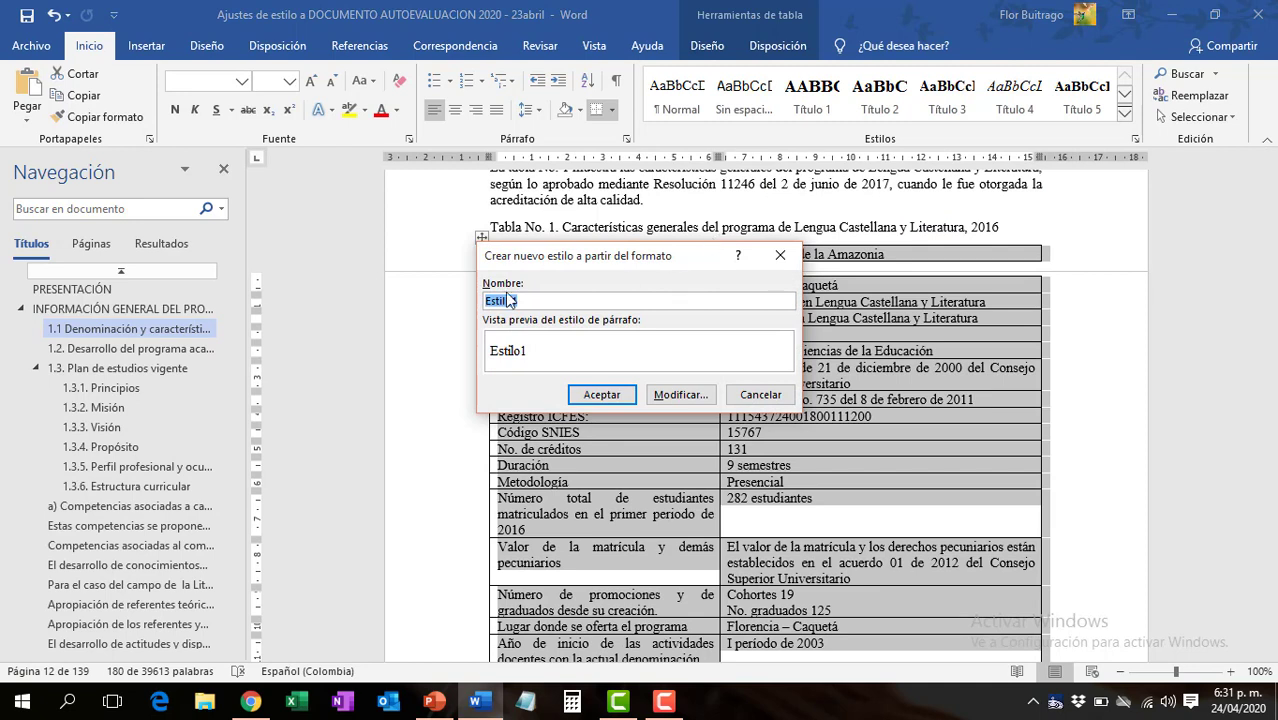
pyautogui.write('T')
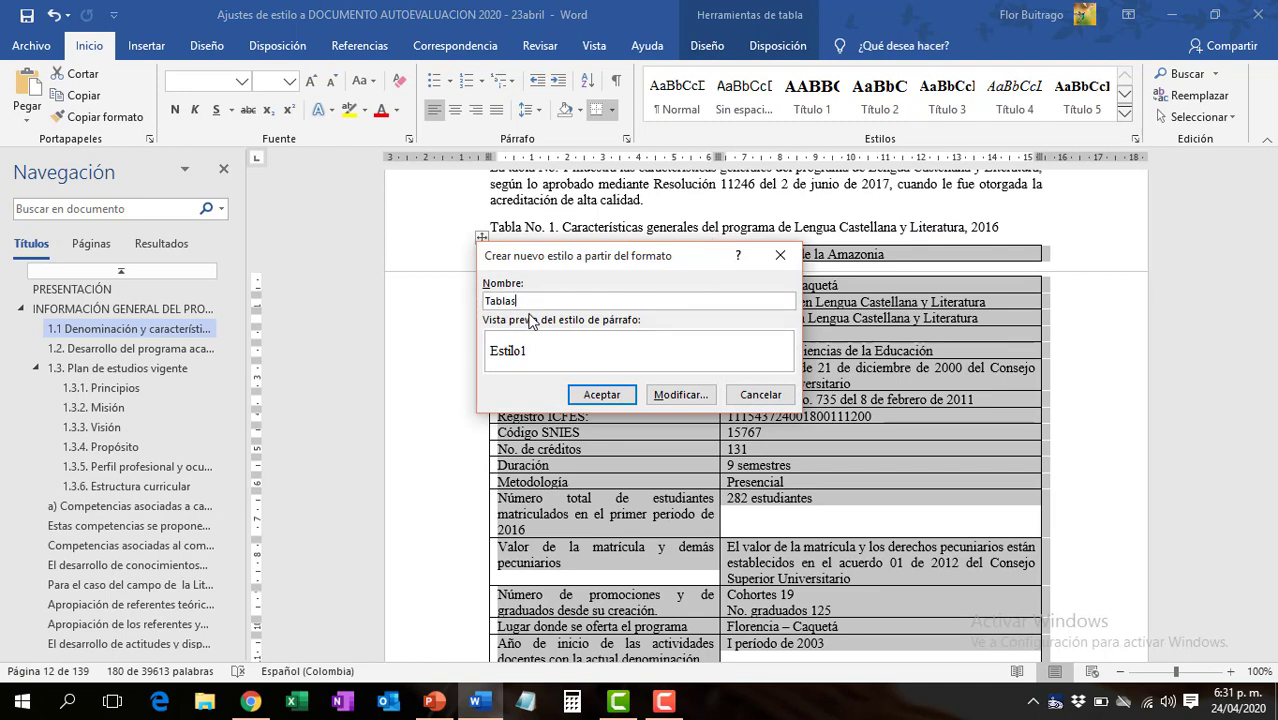
pyautogui.write('ablas')
pyautogui.click(600, 398)
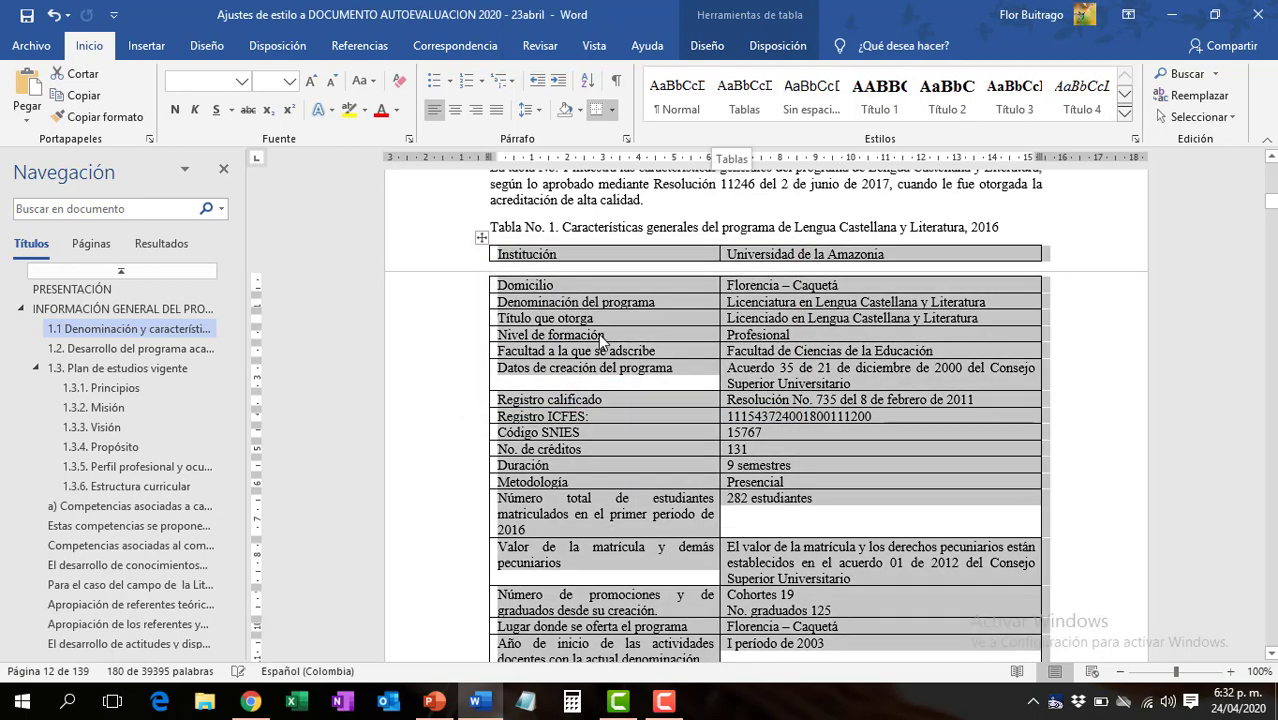
# - Apply the Tablas style to the whole of Tabla No. 2 and save the document
pyautogui.click(576, 334)
pyautogui.scroll(-3, 583, 383)
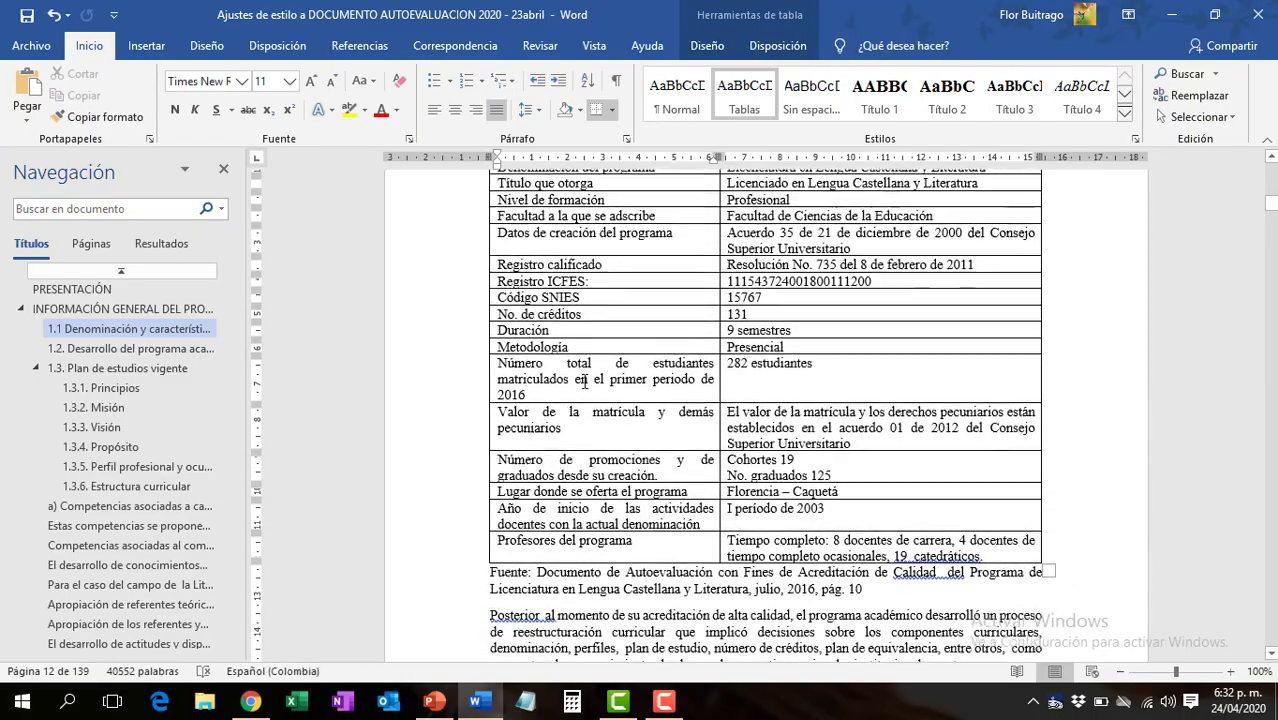
pyautogui.scroll(-2, 583, 383)
pyautogui.scroll(2, 583, 383)
pyautogui.scroll(-6, 584, 381)
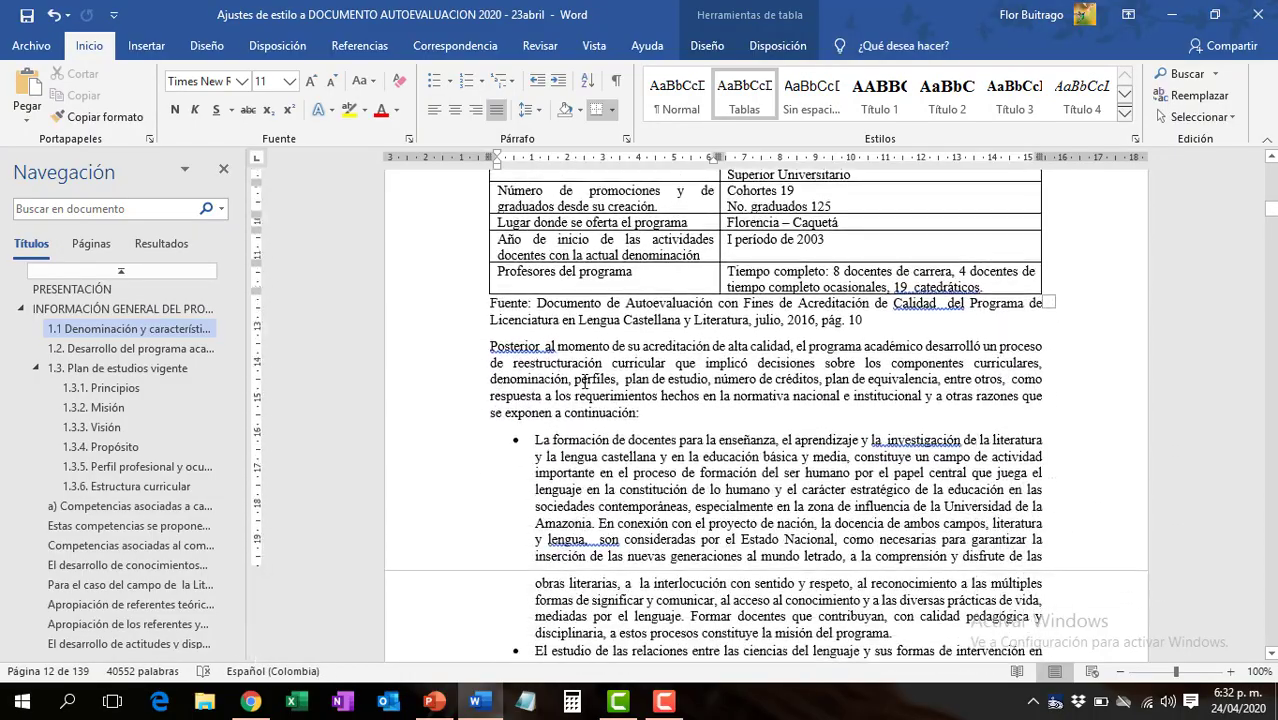
pyautogui.scroll(-20, 584, 381)
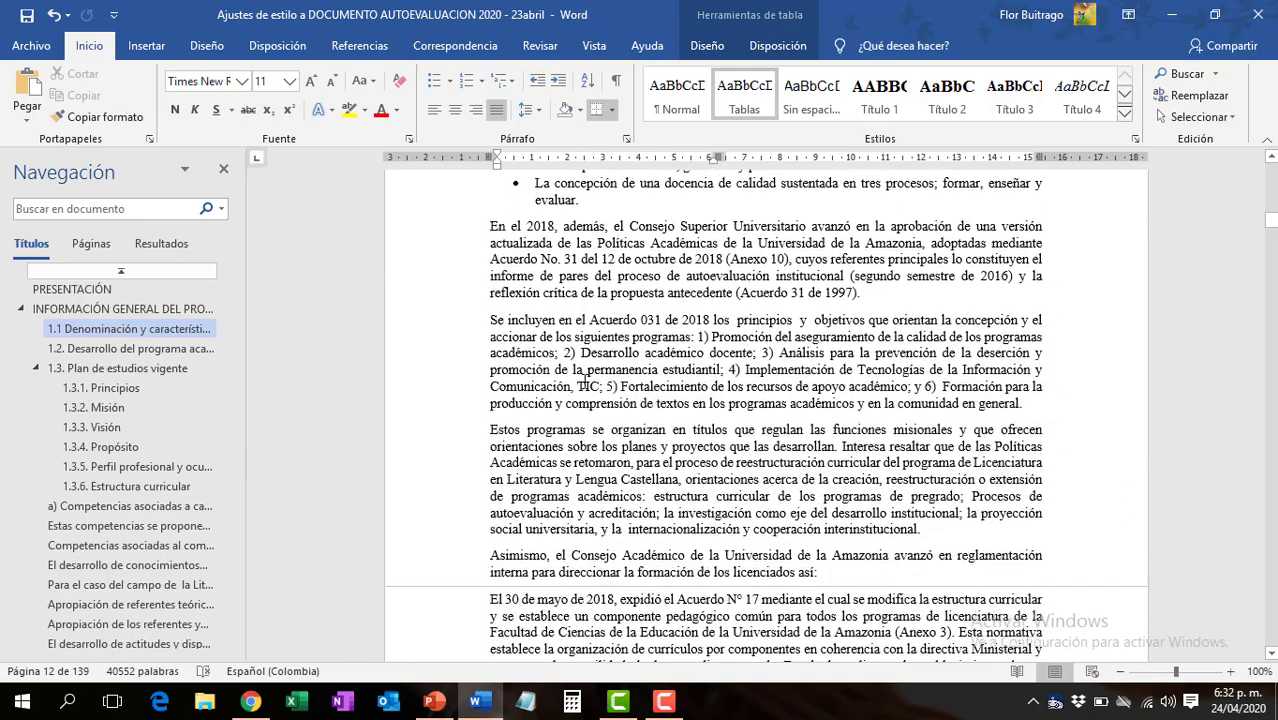
pyautogui.scroll(-20, 585, 380)
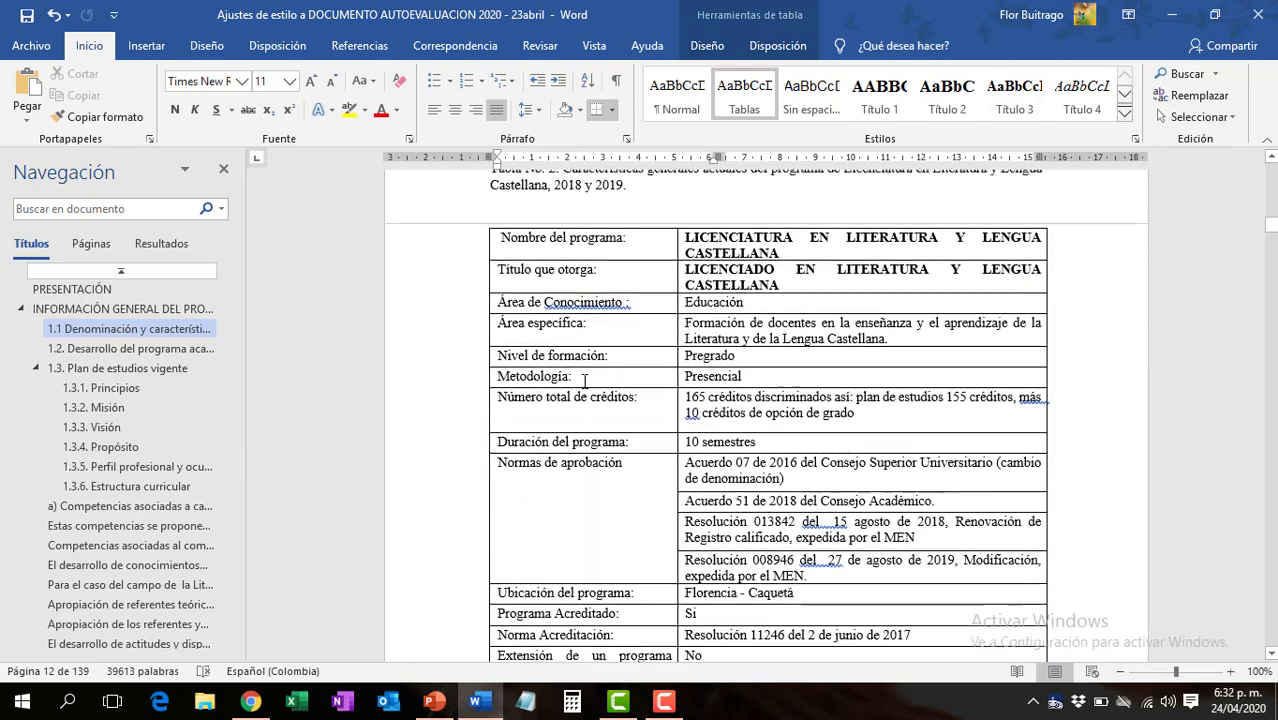
pyautogui.scroll(-1, 584, 380)
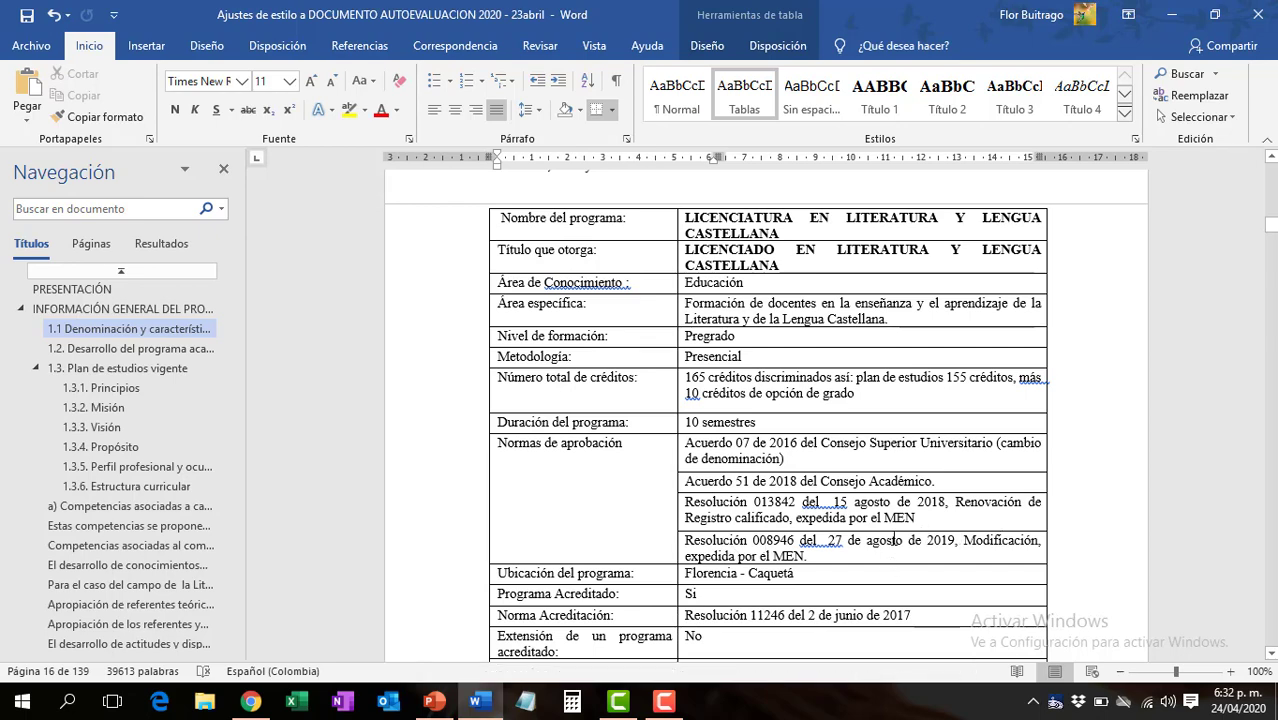
pyautogui.scroll(1, 600, 255)
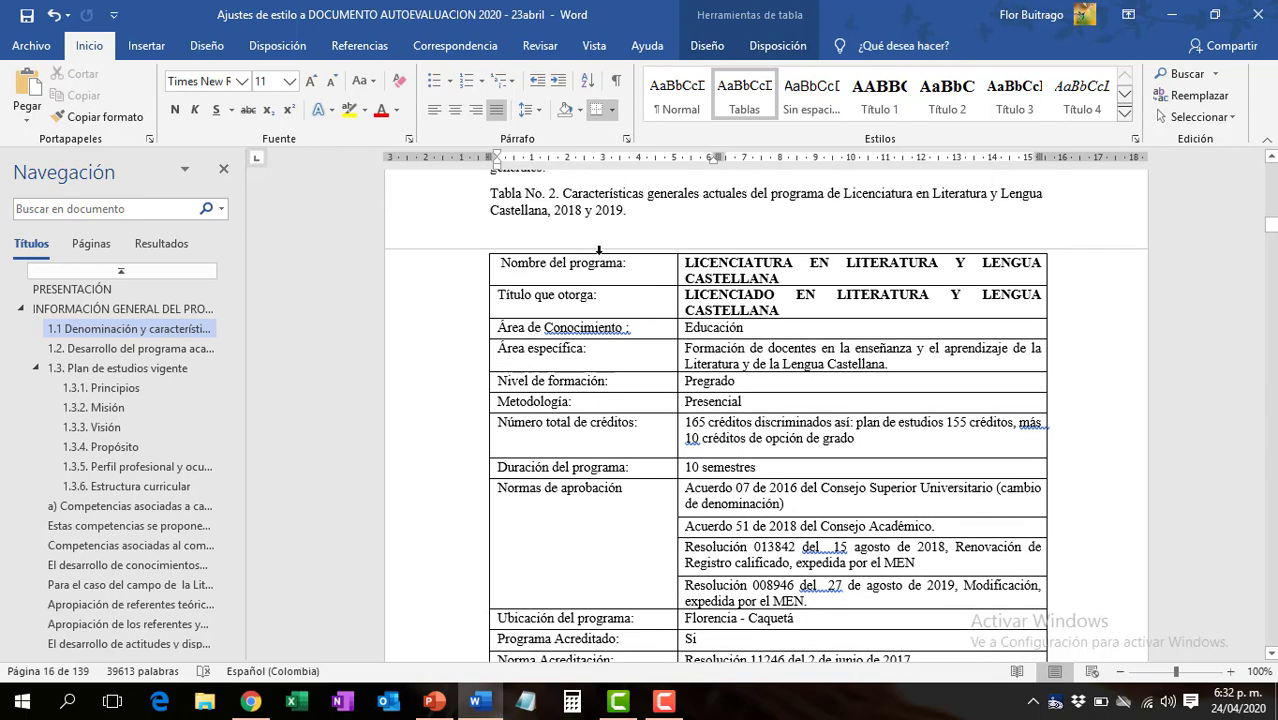
pyautogui.moveTo(600, 252); pyautogui.dragTo(714, 252)
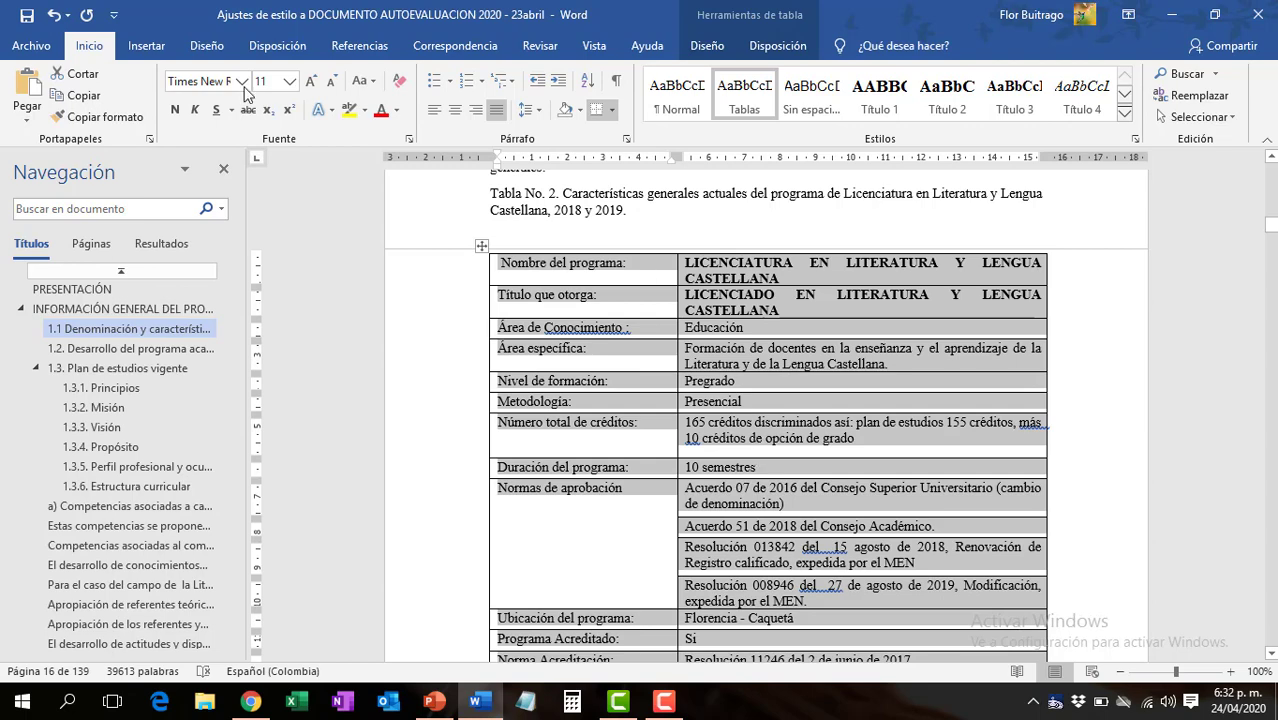
pyautogui.click(27, 15)
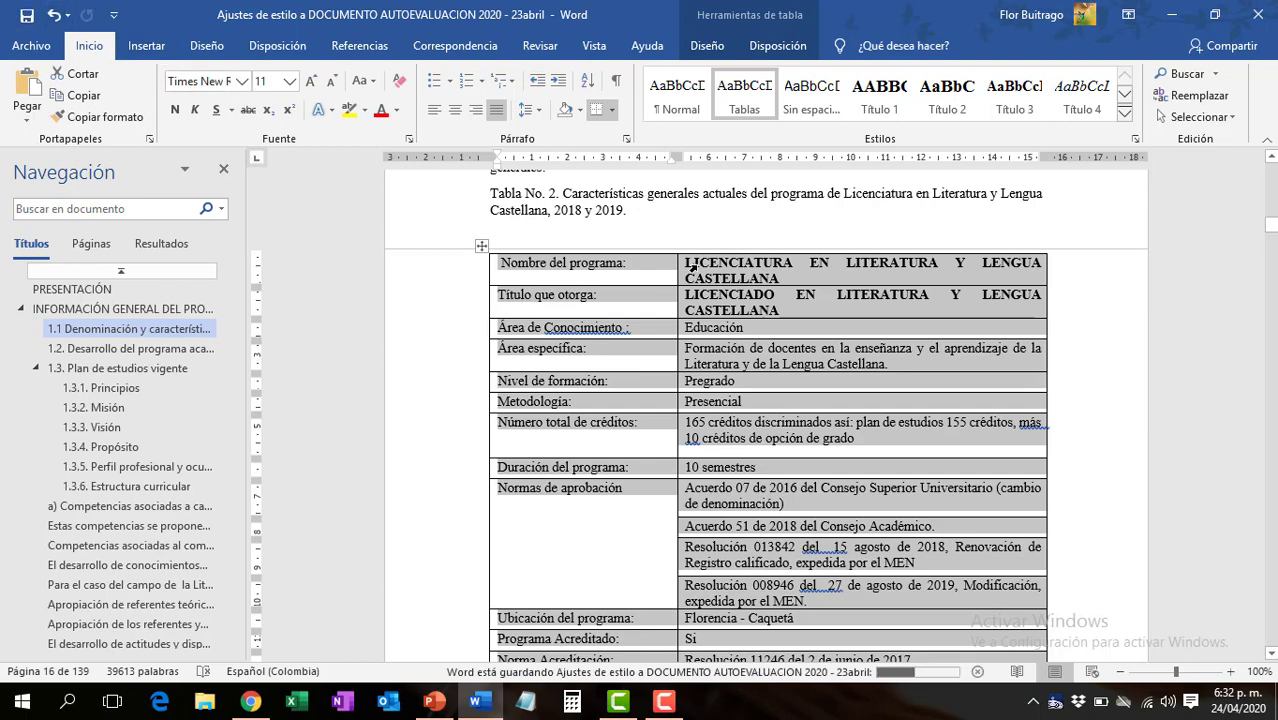
pyautogui.click(664, 702)
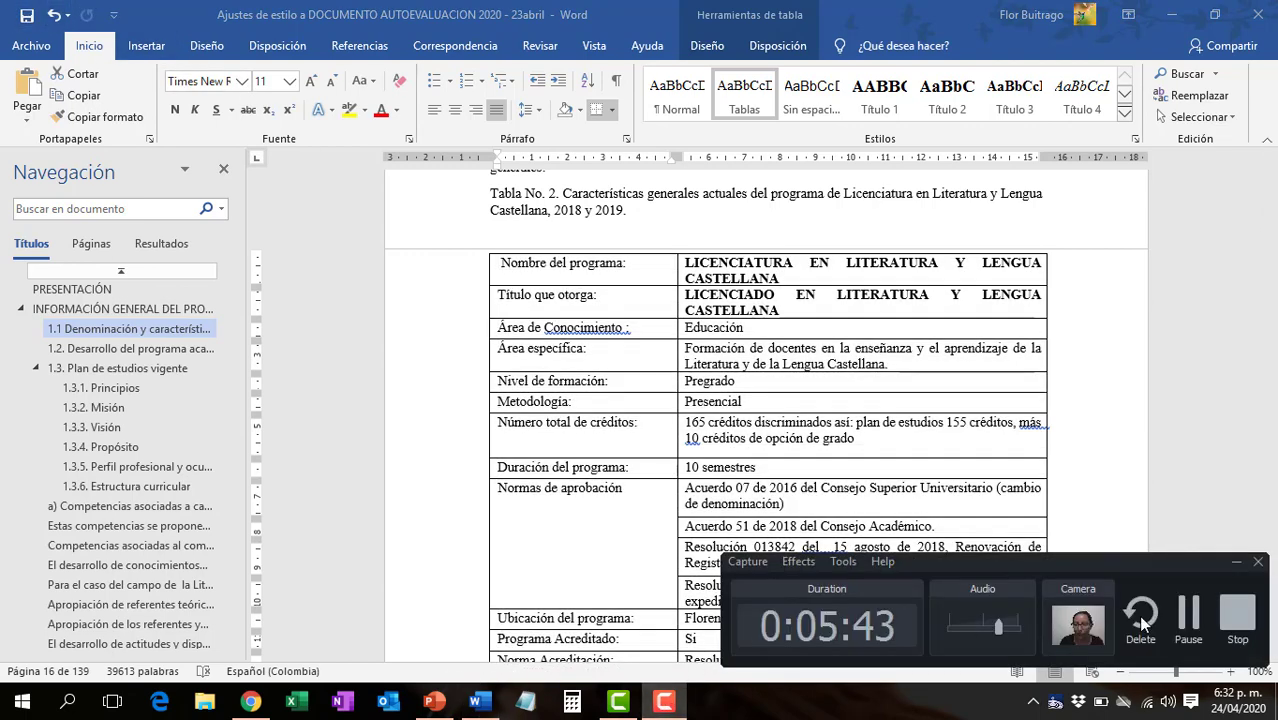
pyautogui.click(1207, 637)
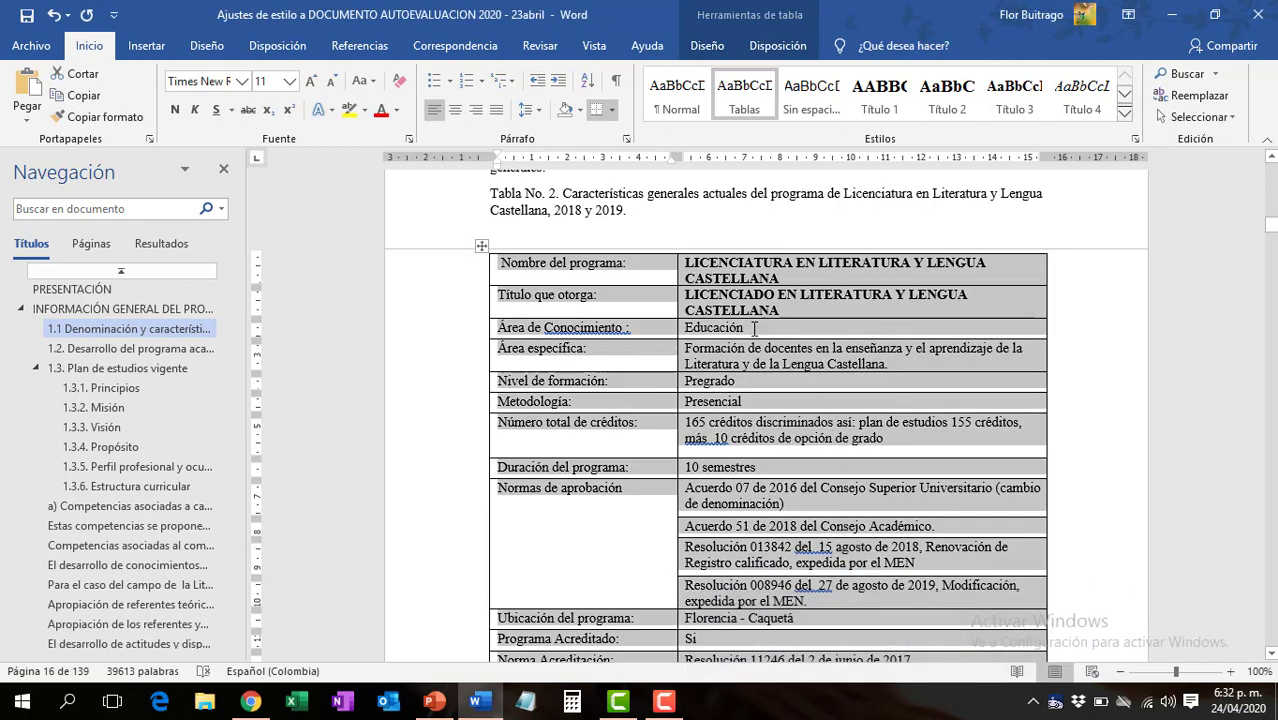
# - Left-align the text of Tabla No. 2 and update the Tablas style to match the selection
pyautogui.click(494, 108)
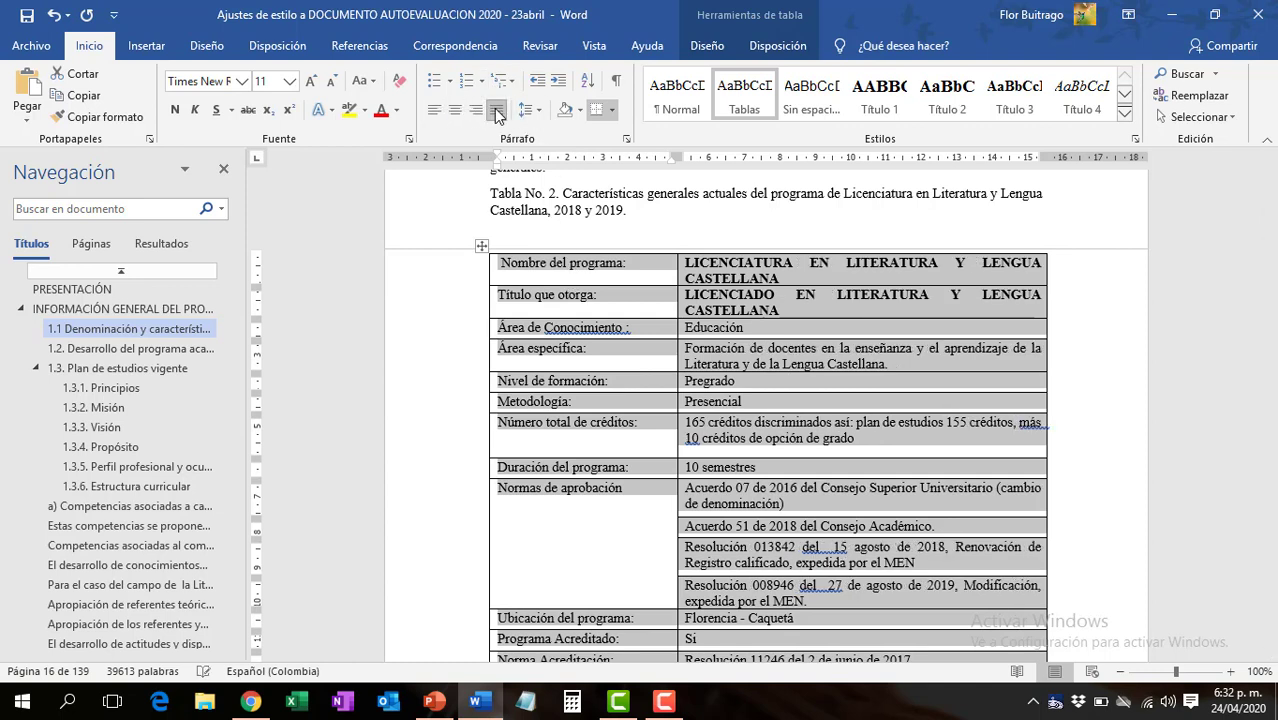
pyautogui.click(433, 110)
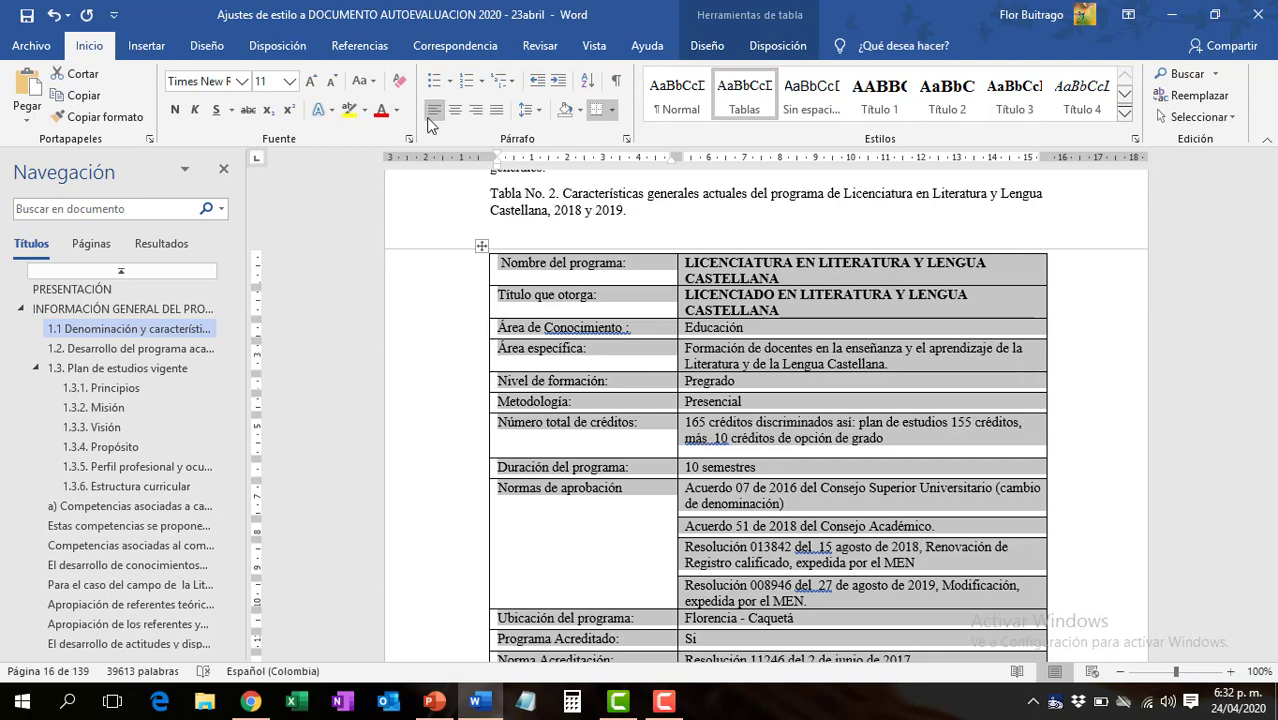
pyautogui.rightClick(756, 103)
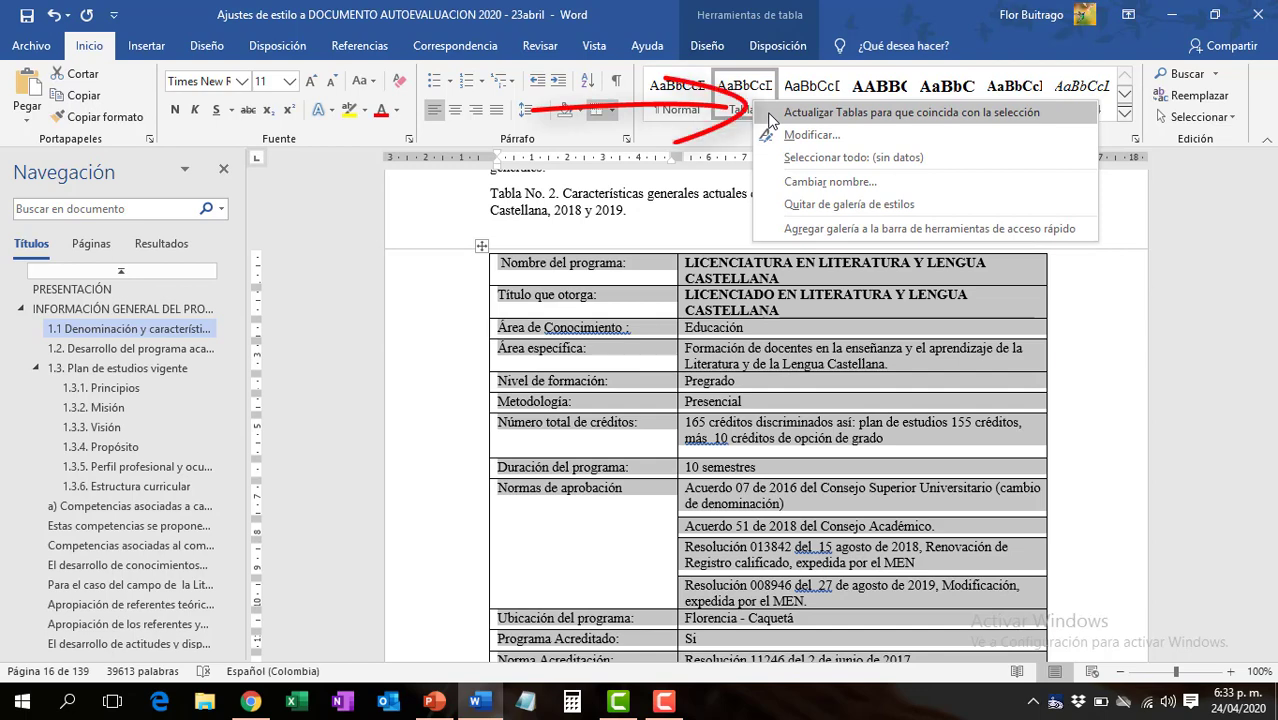
pyautogui.click(770, 114)
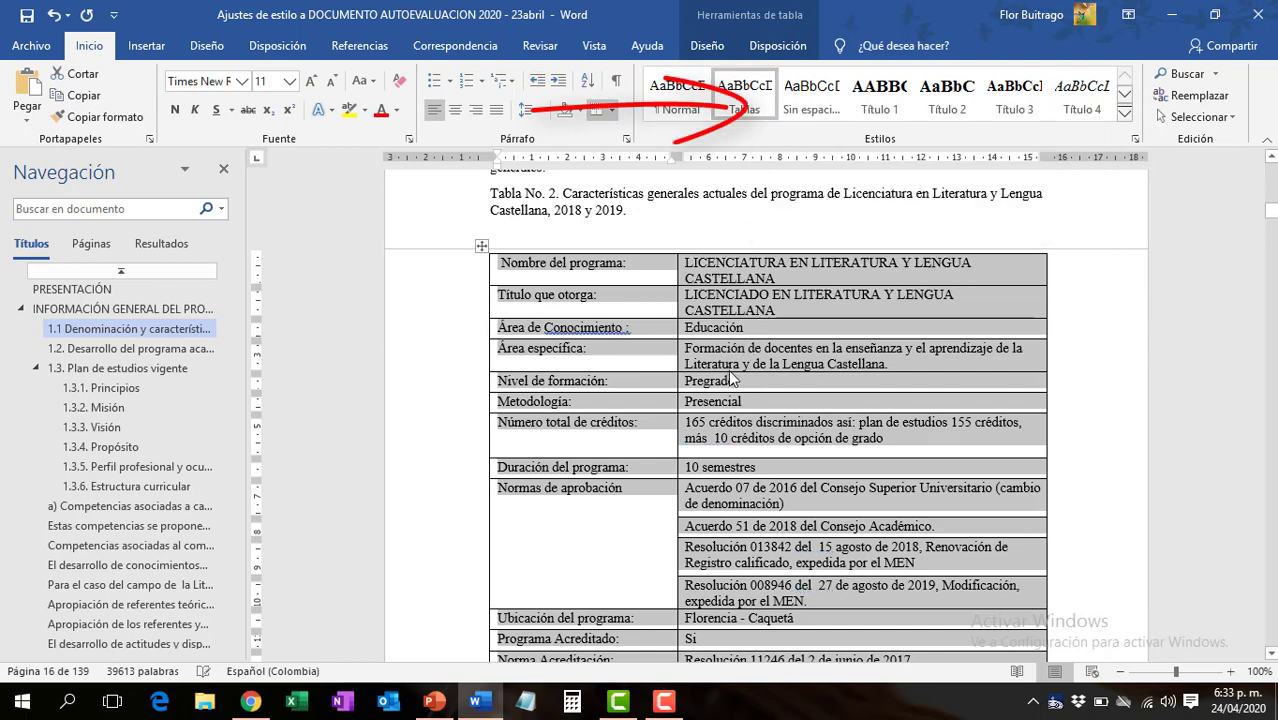
# - Examine the text alignment in both columns of Tabla No. 1 after the Tablas style update
pyautogui.click(738, 421)
pyautogui.scroll(10, 720, 425)
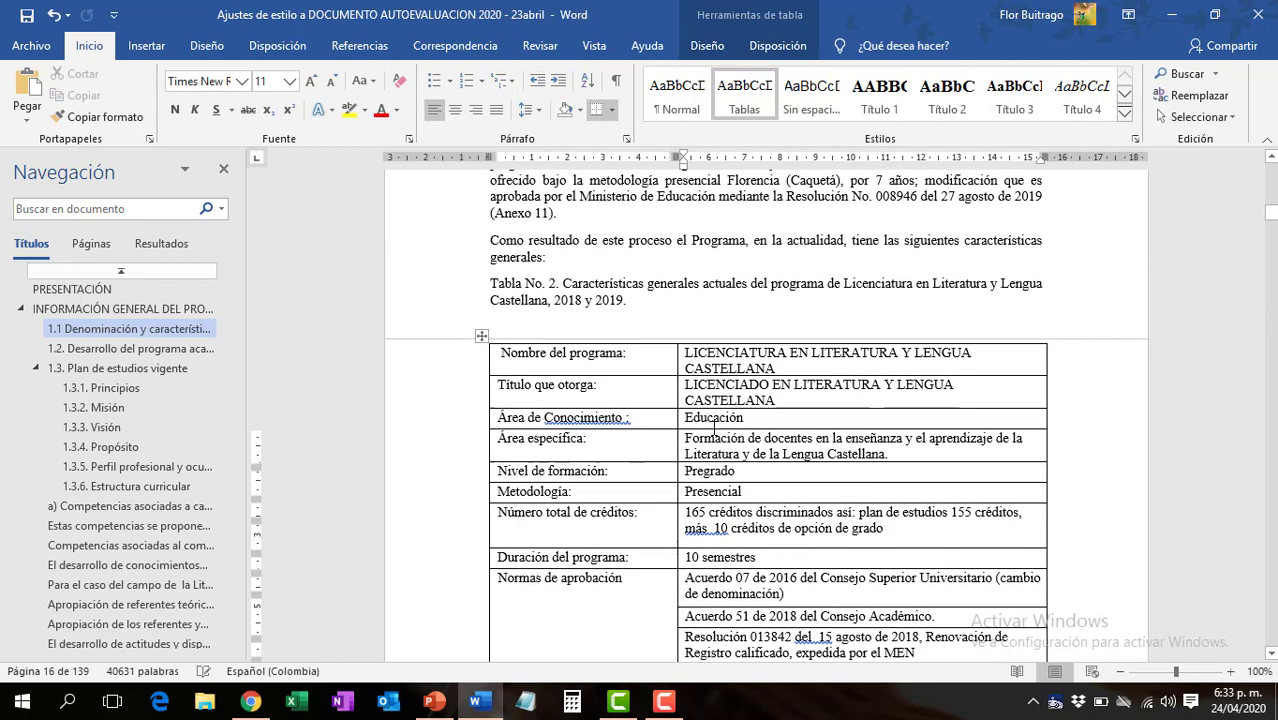
pyautogui.scroll(15, 714, 428)
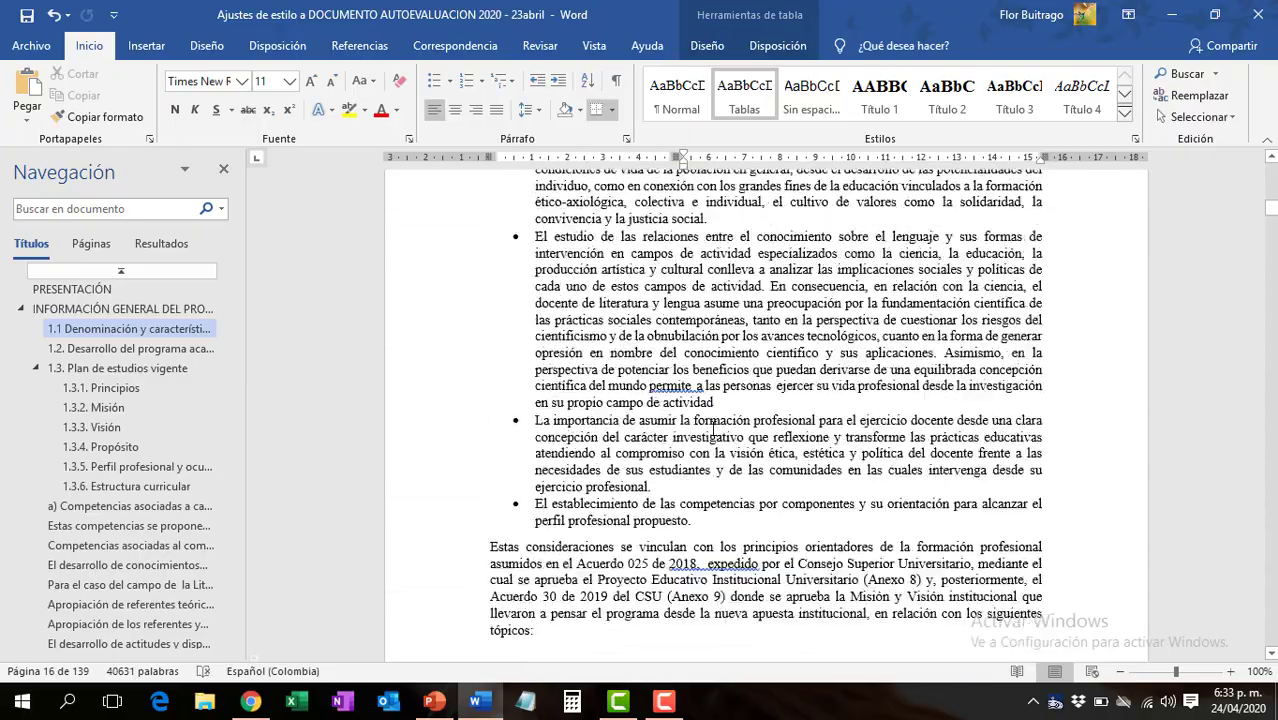
pyautogui.scroll(8, 714, 428)
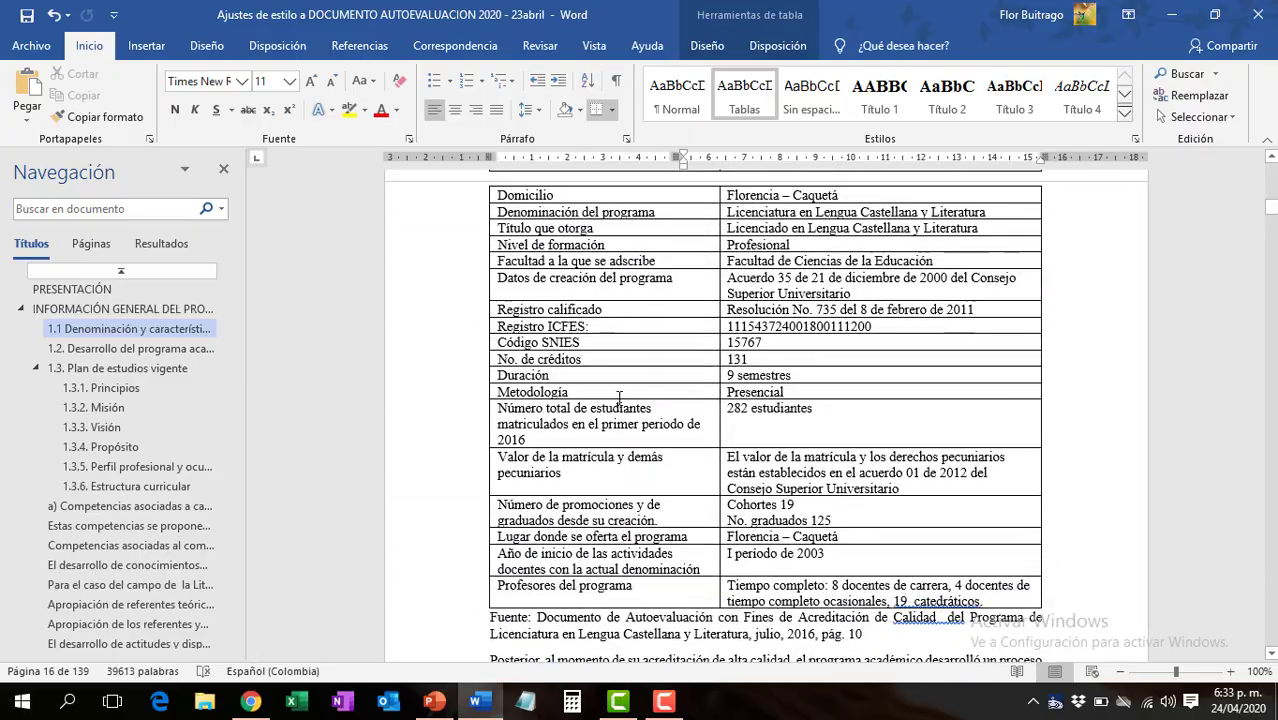
pyautogui.click(985, 283)
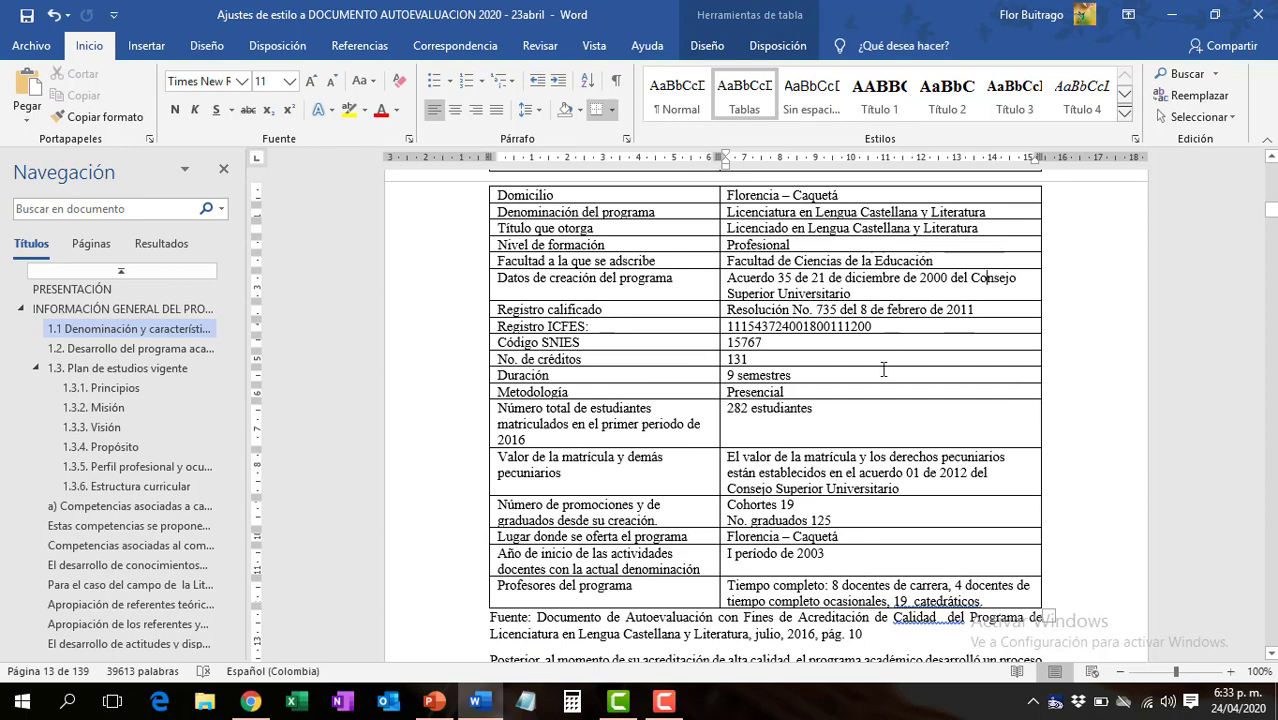
pyautogui.click(665, 456)
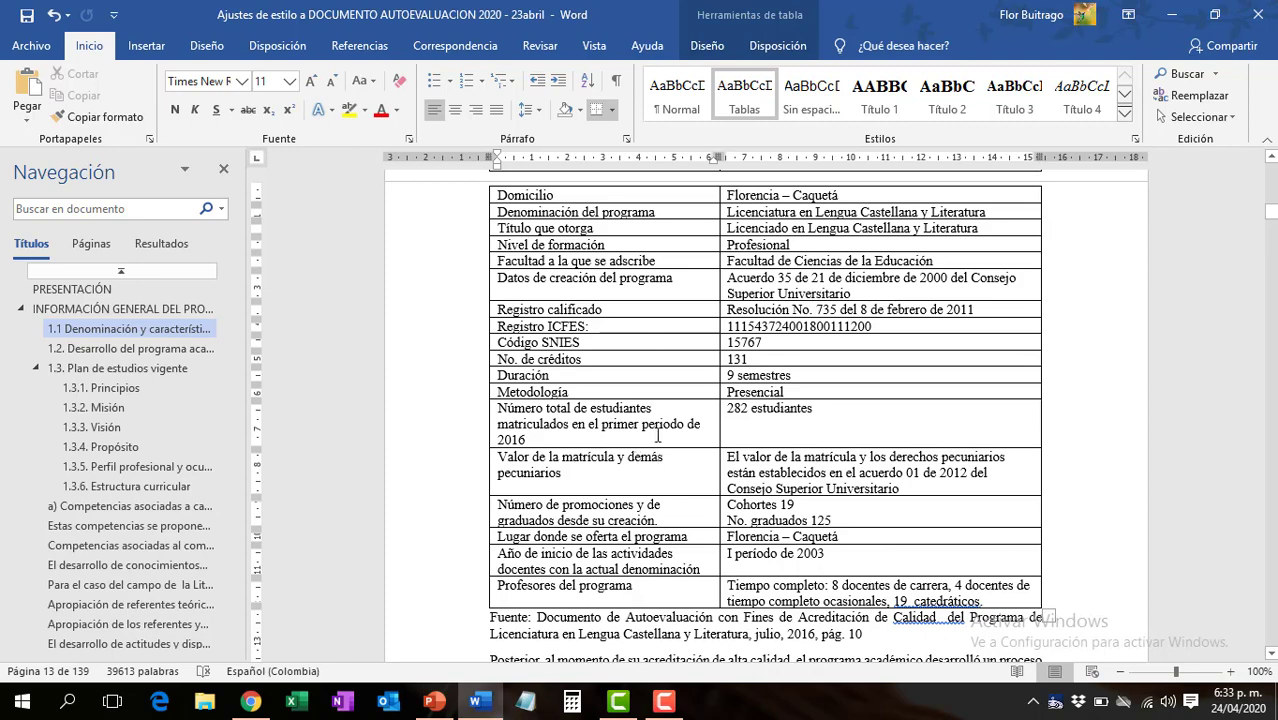
pyautogui.scroll(2, 650, 420)
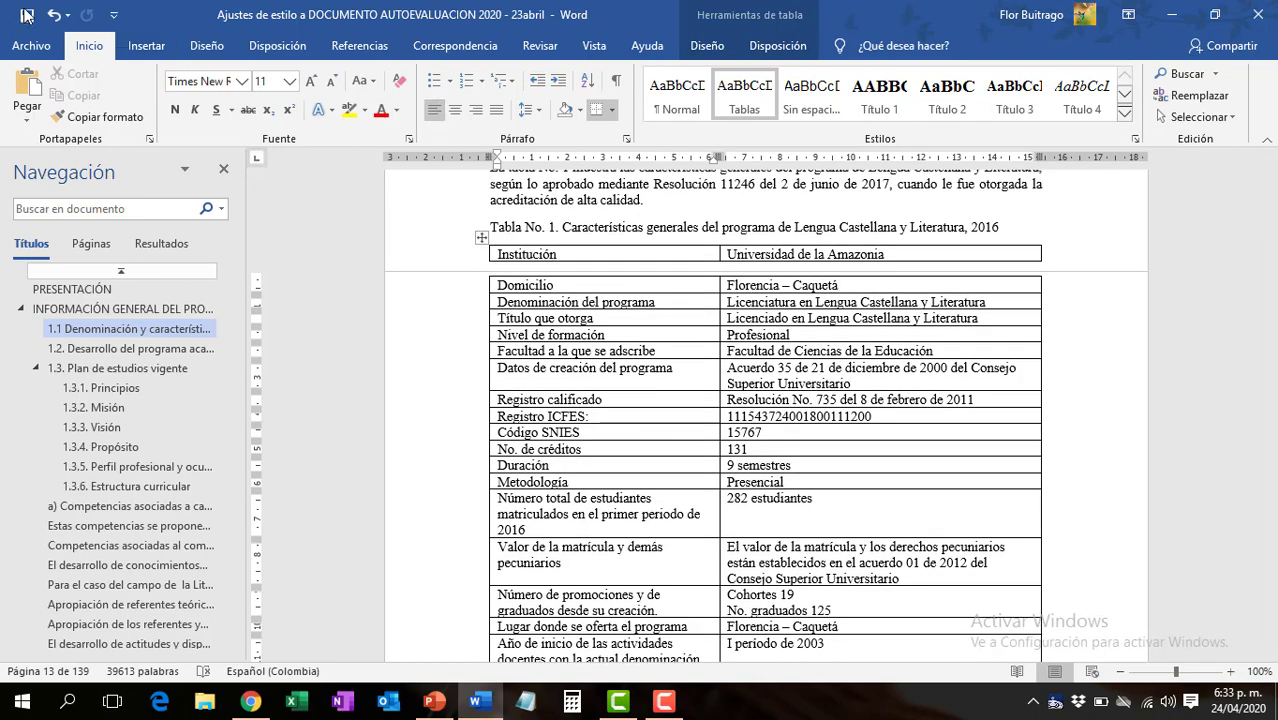
pyautogui.scroll(-4, 614, 397)
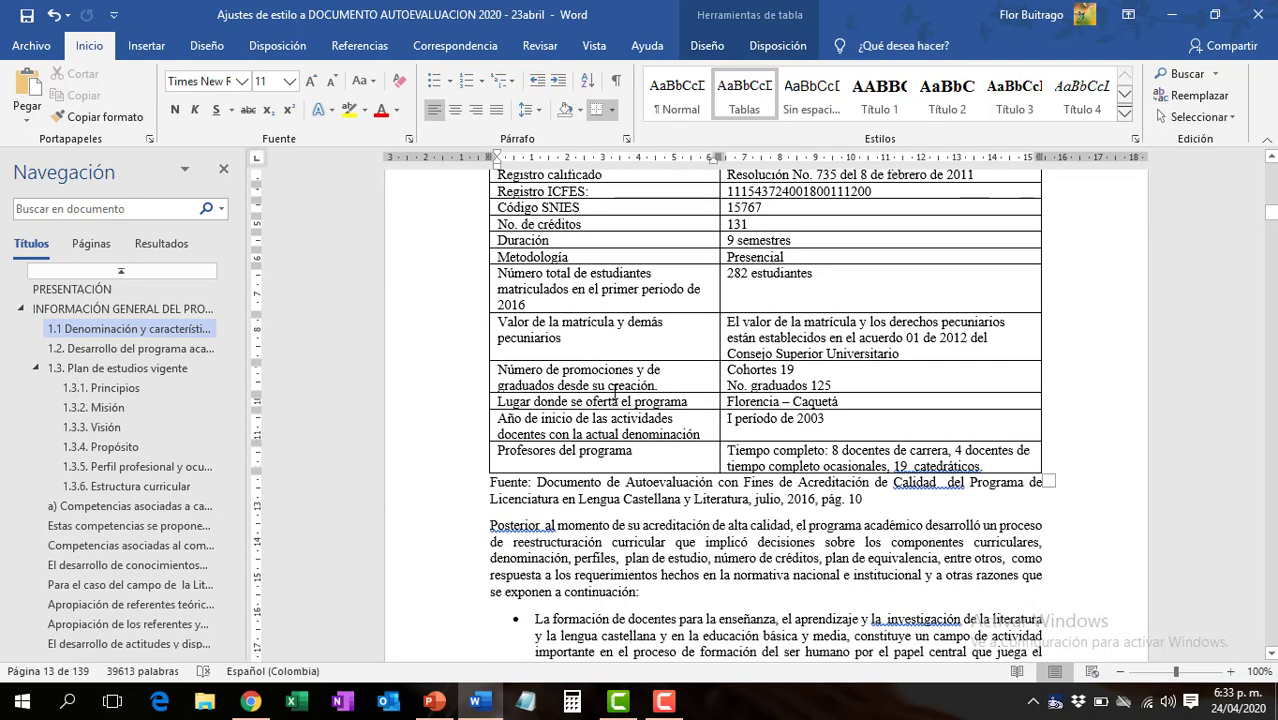
pyautogui.scroll(5, 614, 397)
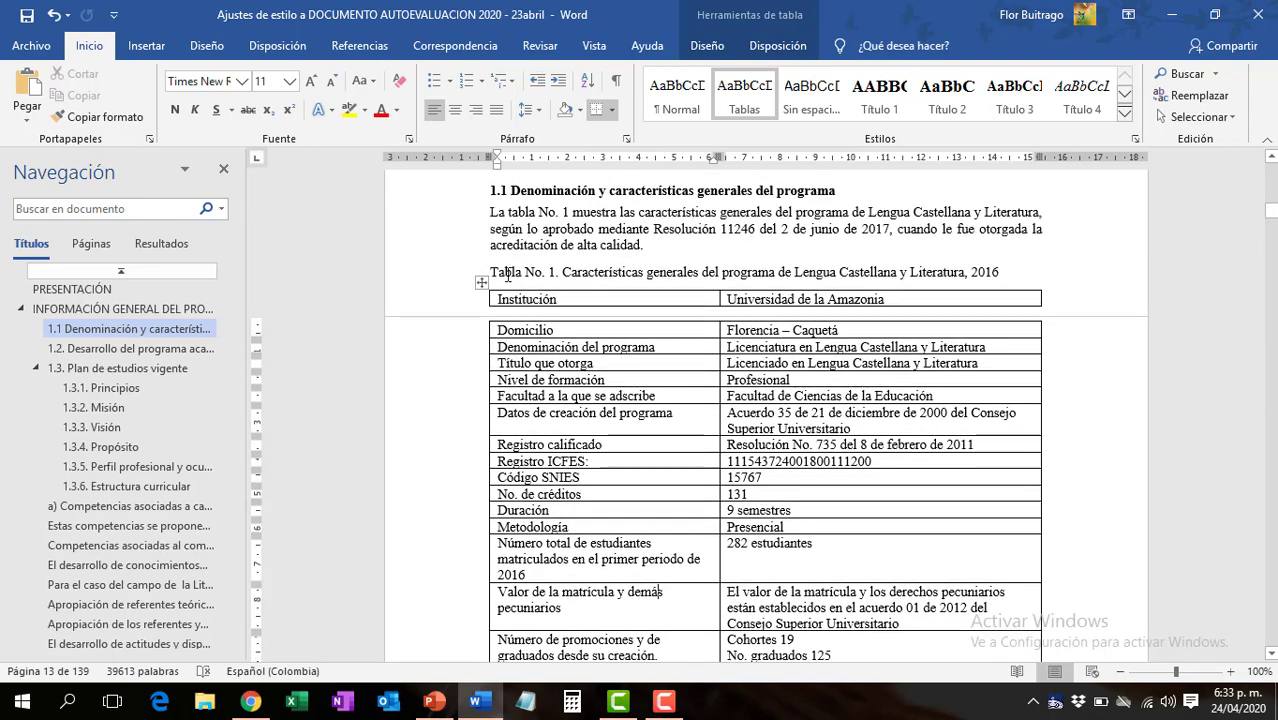
# - Indent the whole Fuente source note below Tabla No. 1 and make it italic
pyautogui.click(507, 275)
pyautogui.scroll(-6, 567, 381)
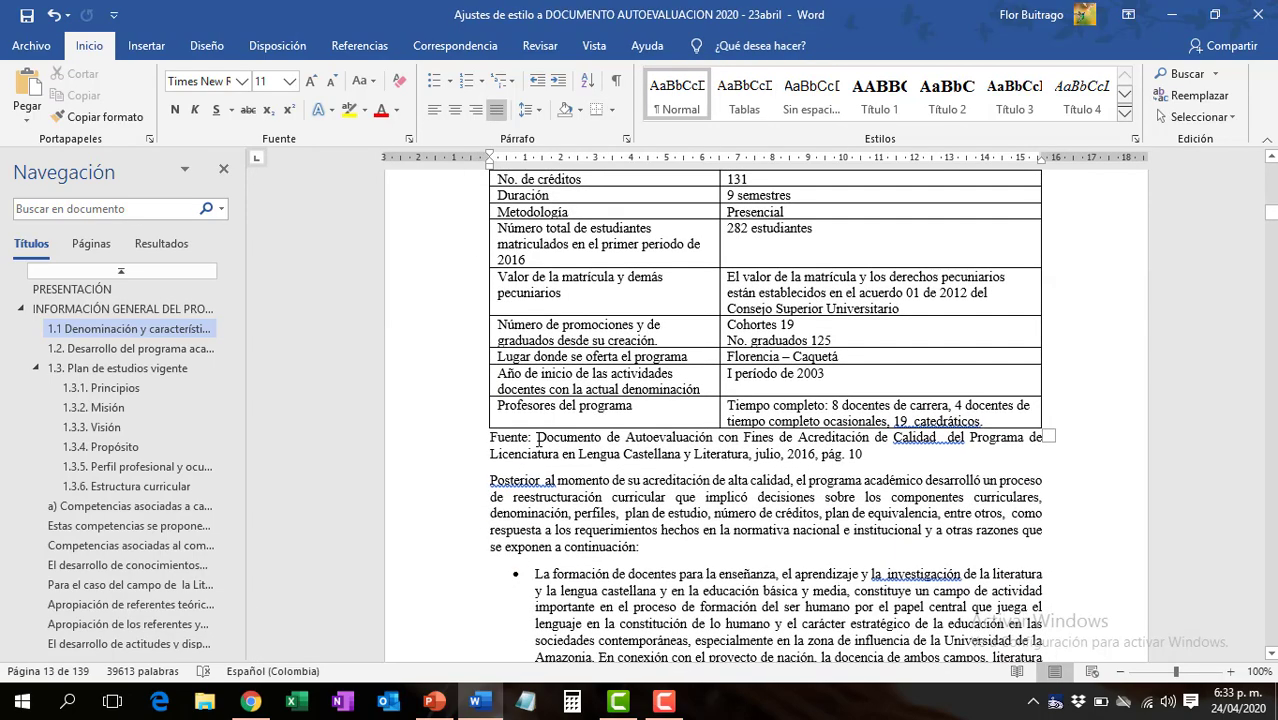
pyautogui.click(516, 437)
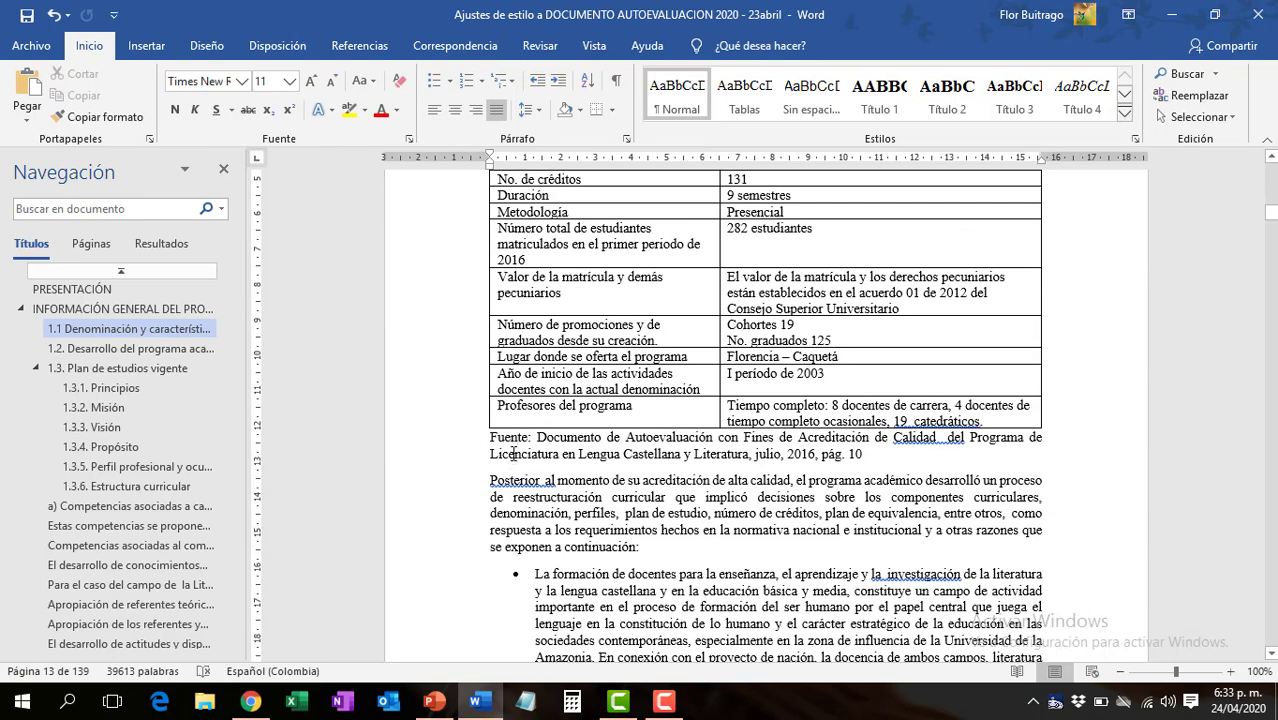
pyautogui.doubleClick(462, 445)
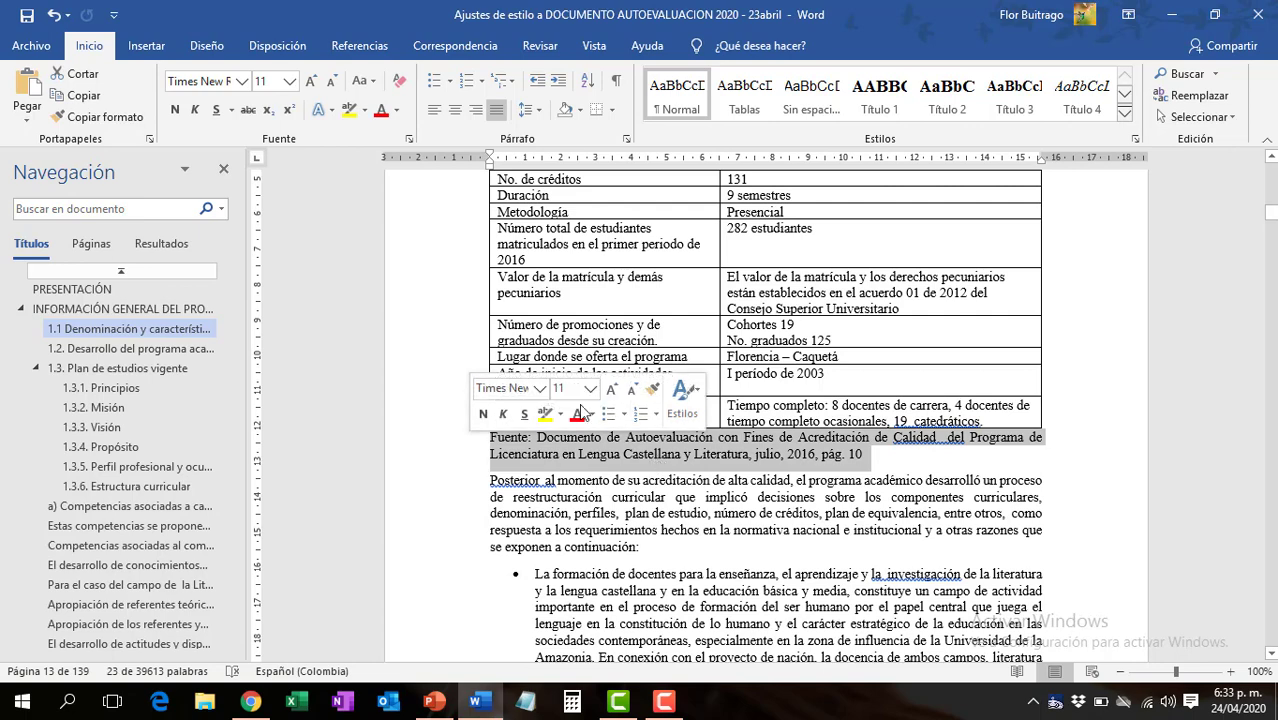
pyautogui.press('Tab')
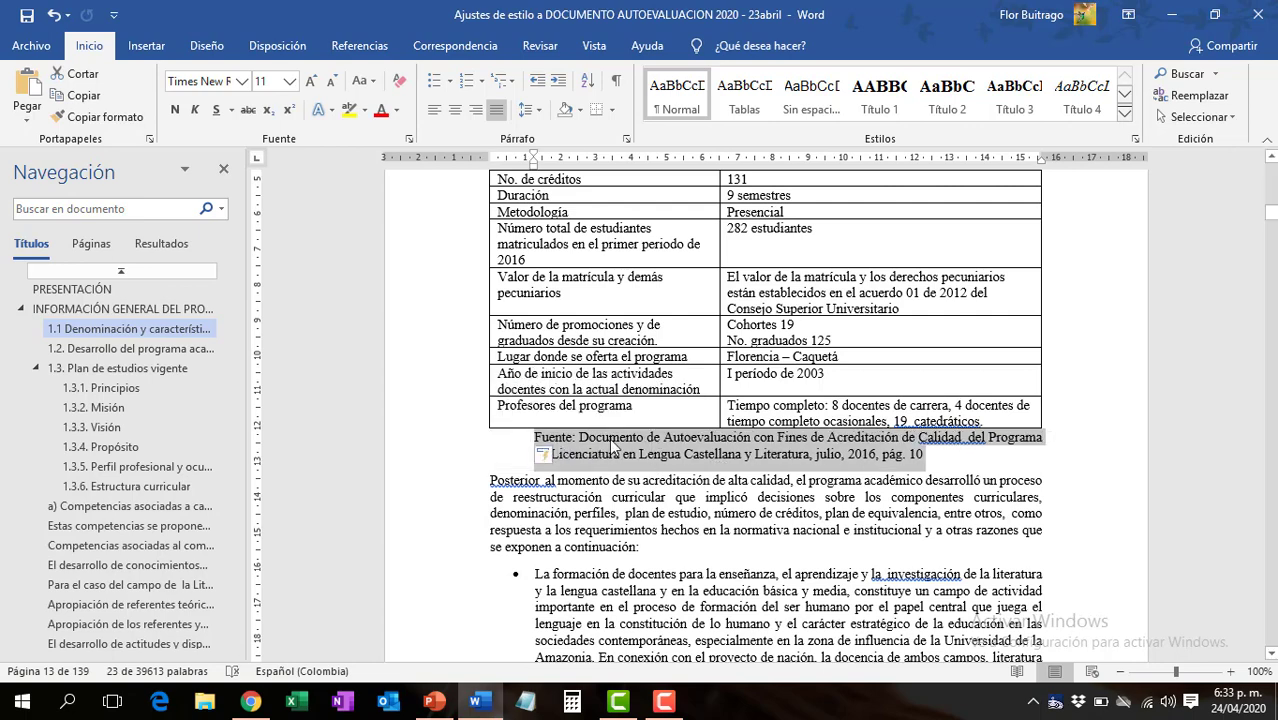
pyautogui.click(196, 110)
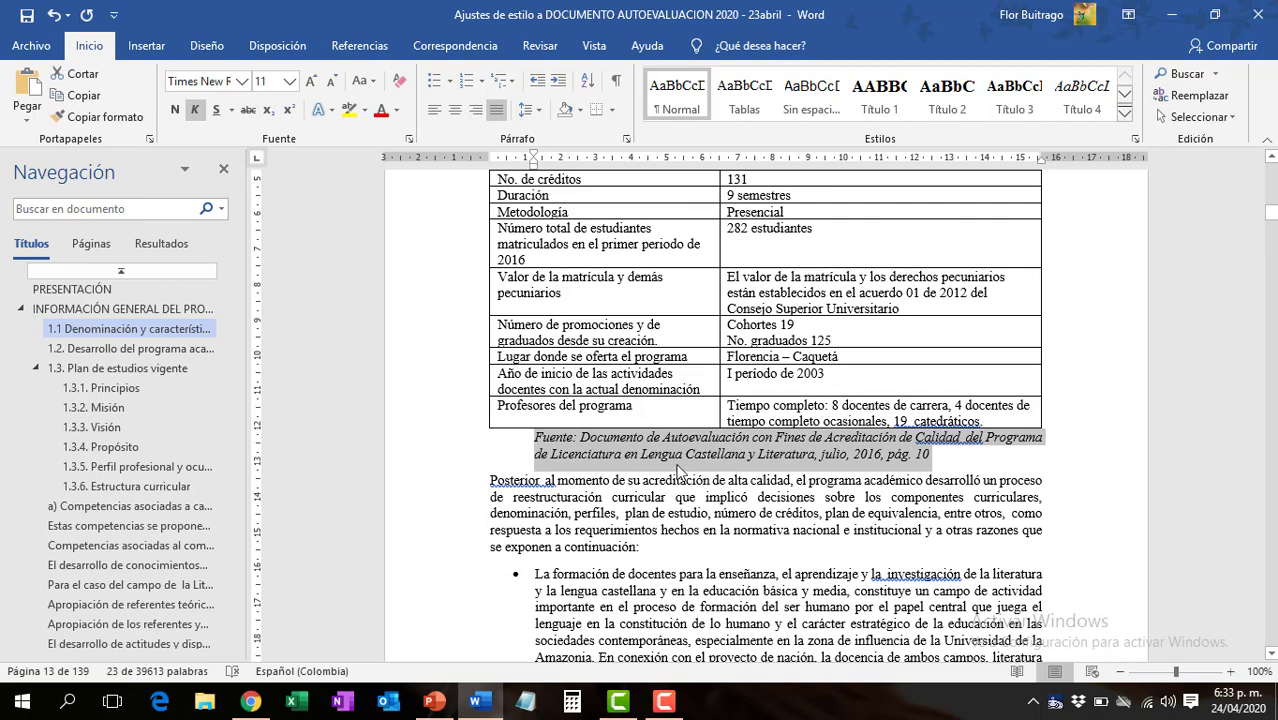
# - Create a new style with a name beginning "fuente de" from the formatting of the selected source note
pyautogui.click(1125, 117)
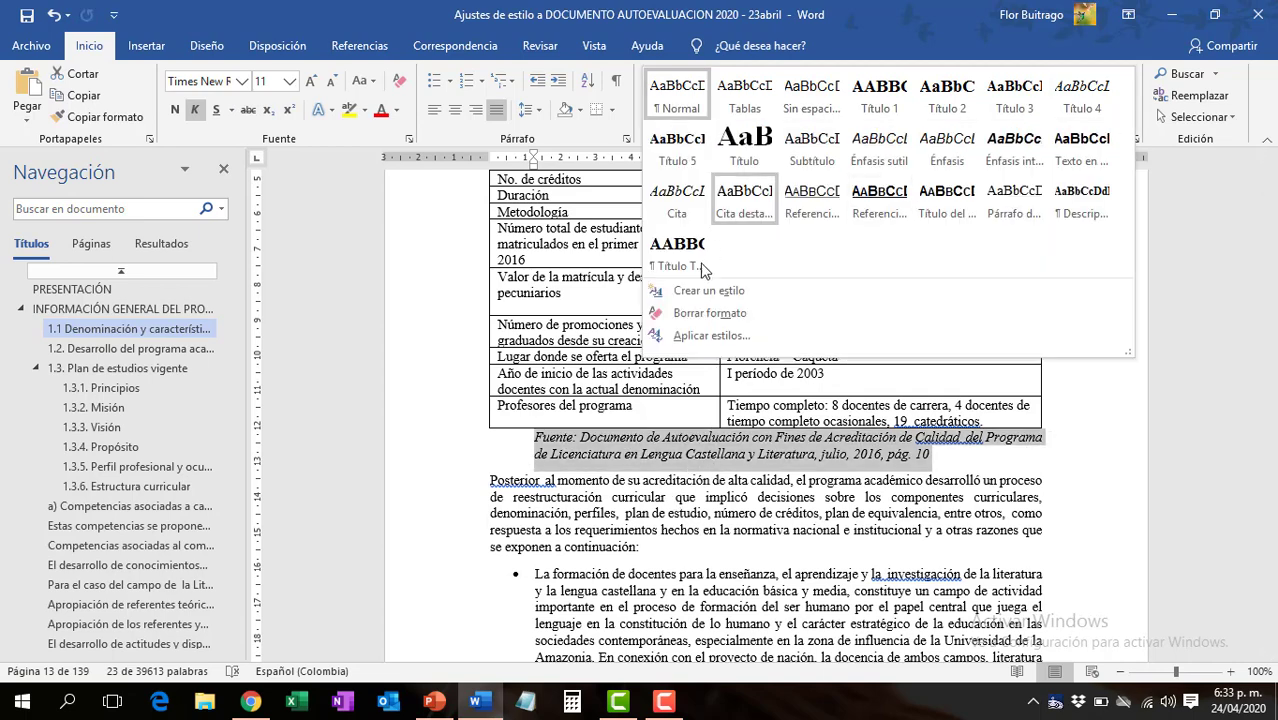
pyautogui.click(690, 288)
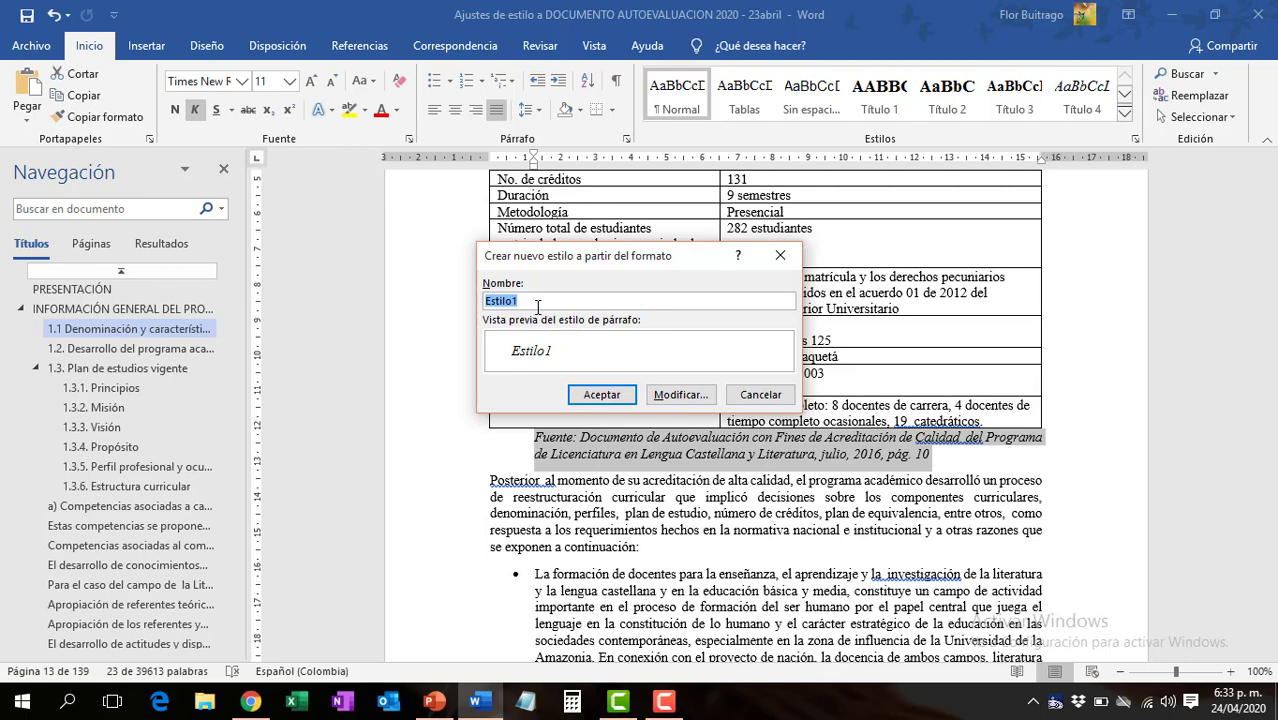
pyautogui.write('fuente de doc')
pyautogui.click(620, 398)
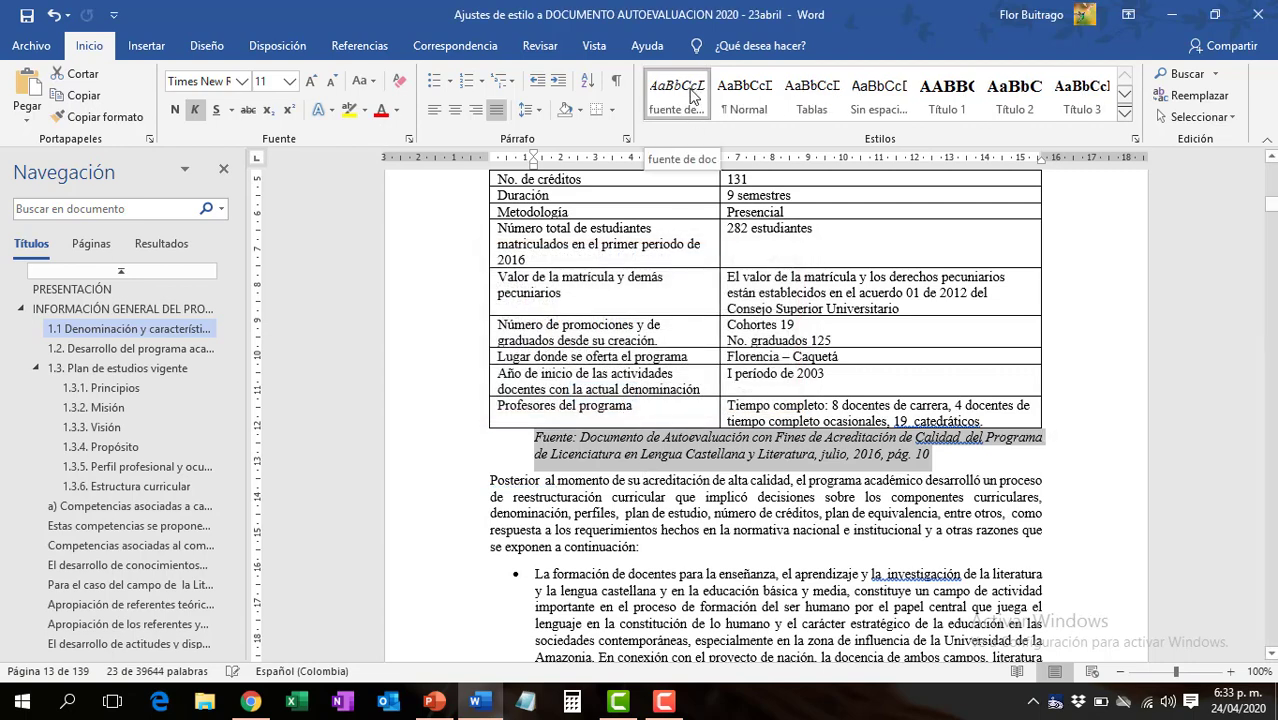
# - Apply the new "fuente de" style to the Fuente source note below Tabla No. 2
pyautogui.click(660, 493)
pyautogui.scroll(-15, 668, 495)
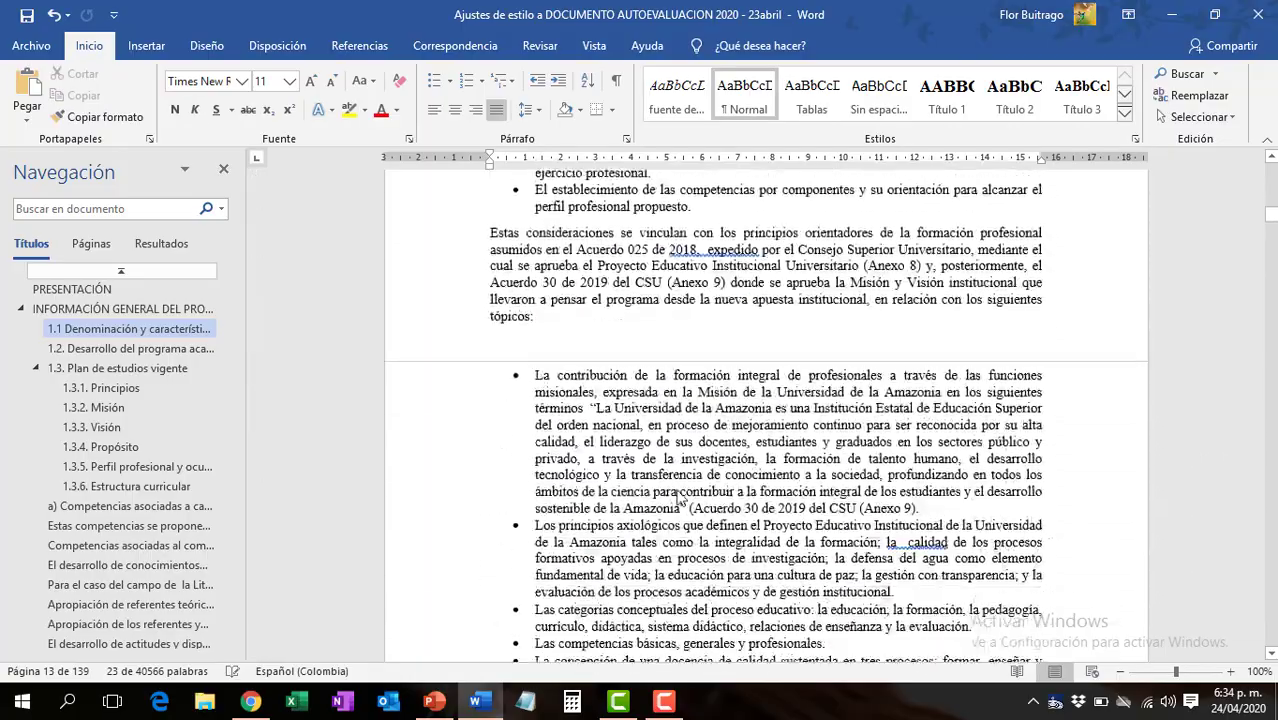
pyautogui.scroll(-20, 678, 497)
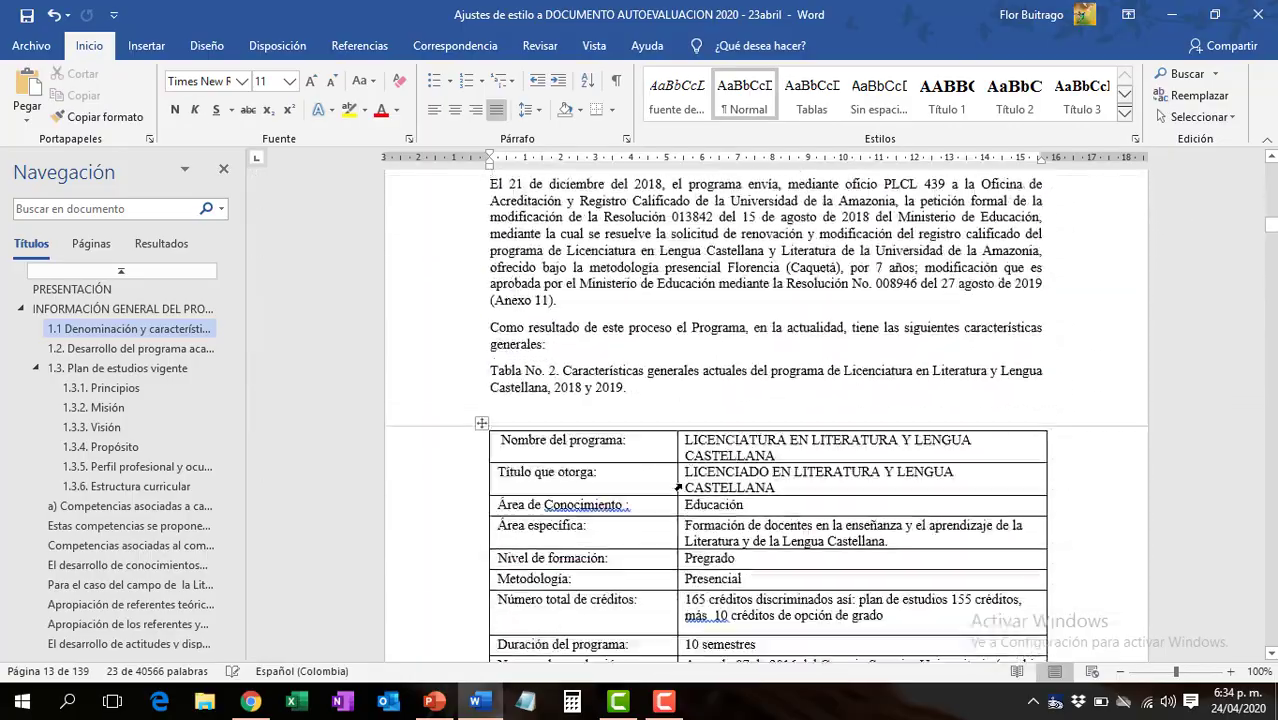
pyautogui.scroll(-15, 678, 487)
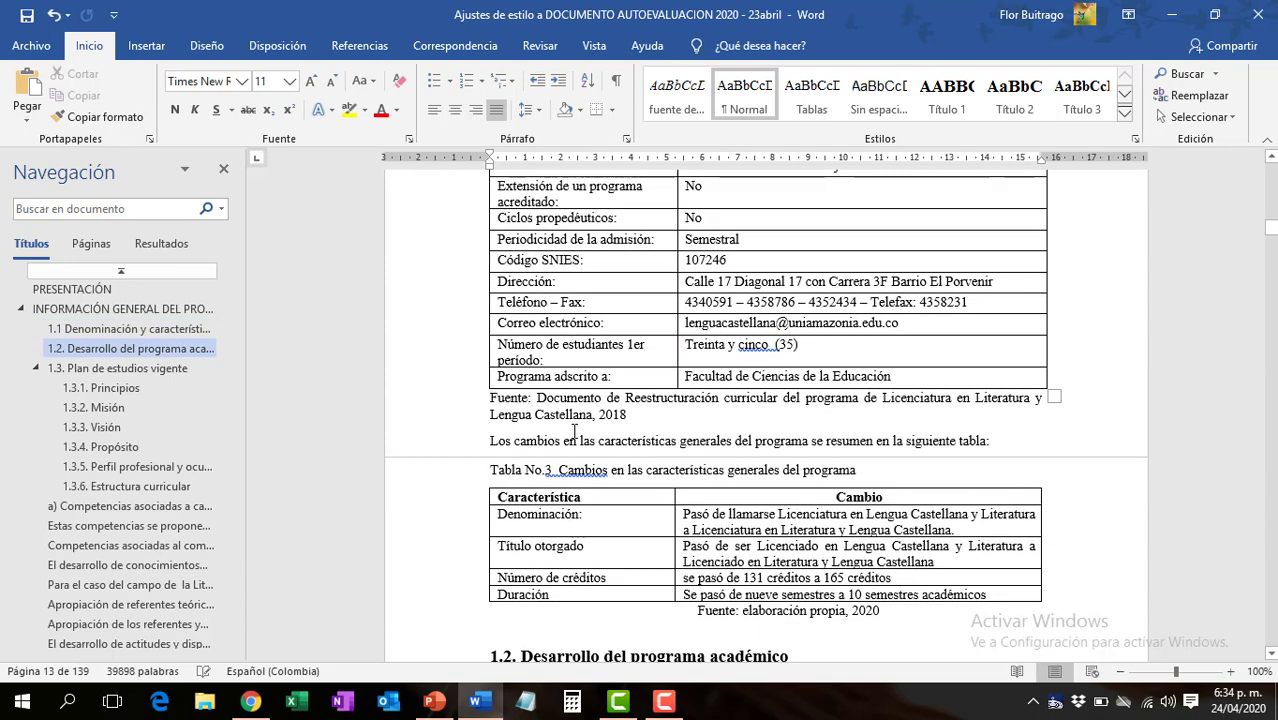
pyautogui.doubleClick(455, 410)
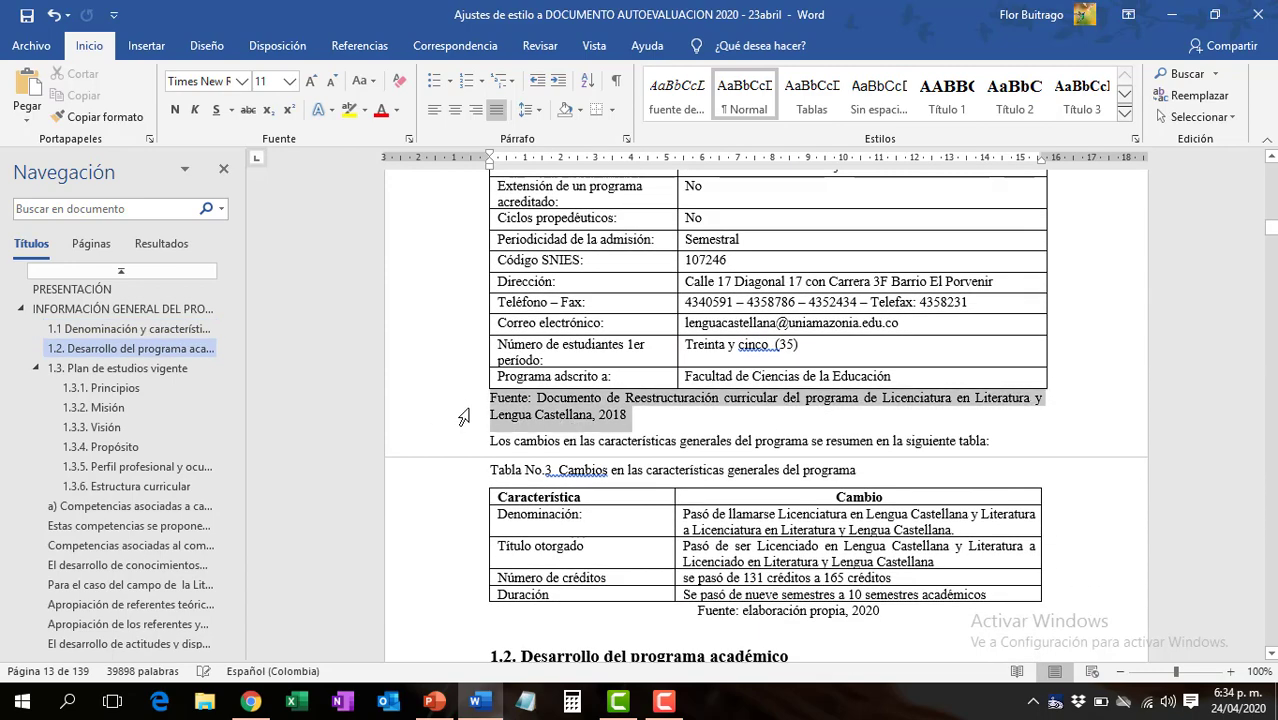
pyautogui.click(688, 99)
pyautogui.click(621, 440)
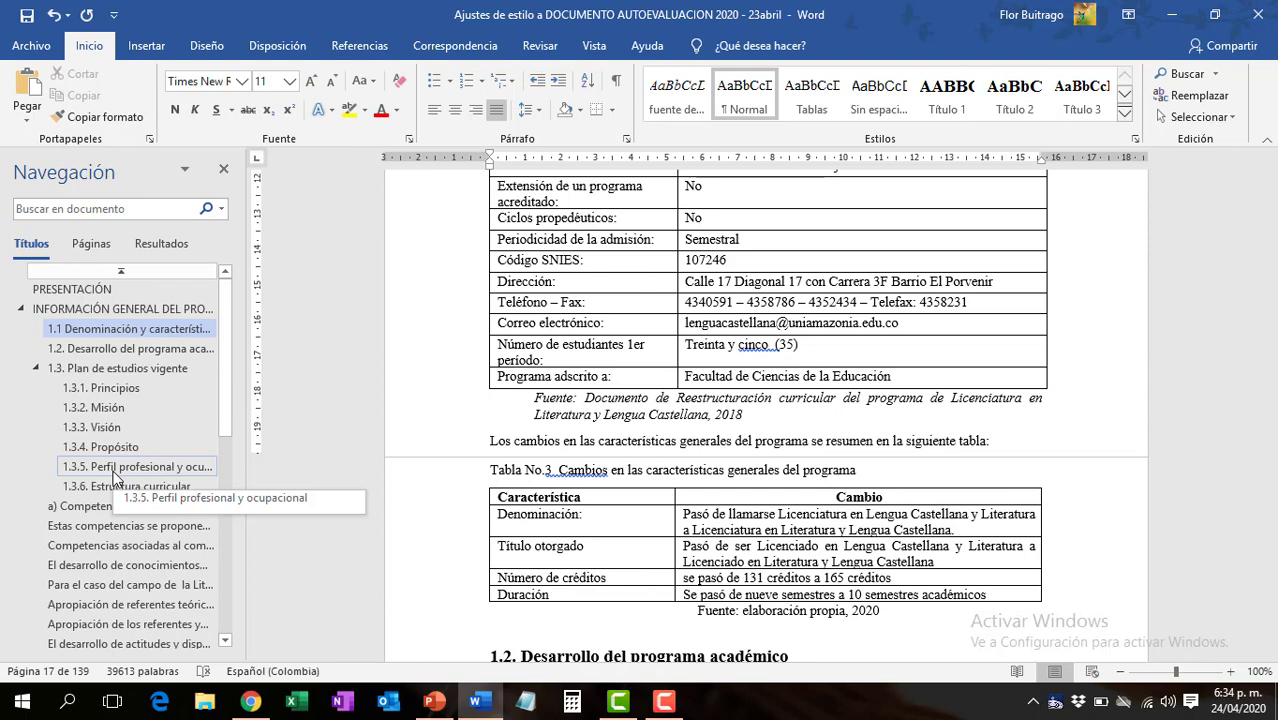
pyautogui.click(1125, 114)
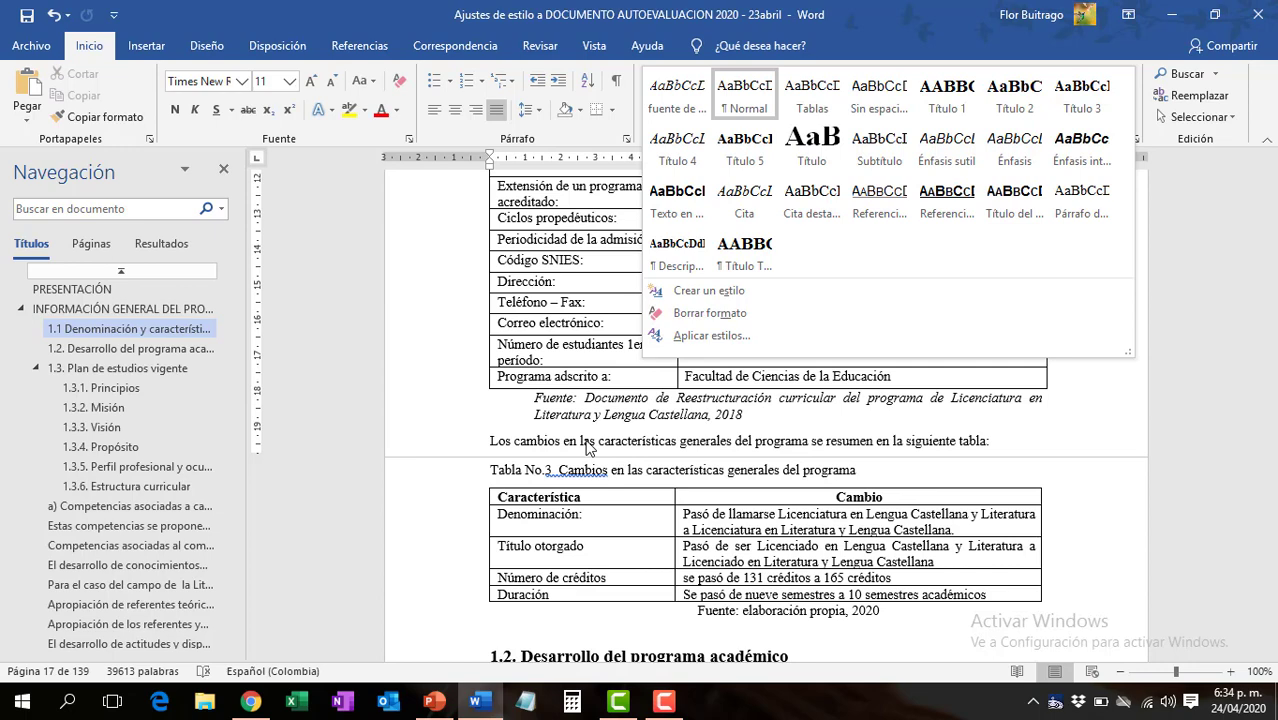
pyautogui.click(574, 449)
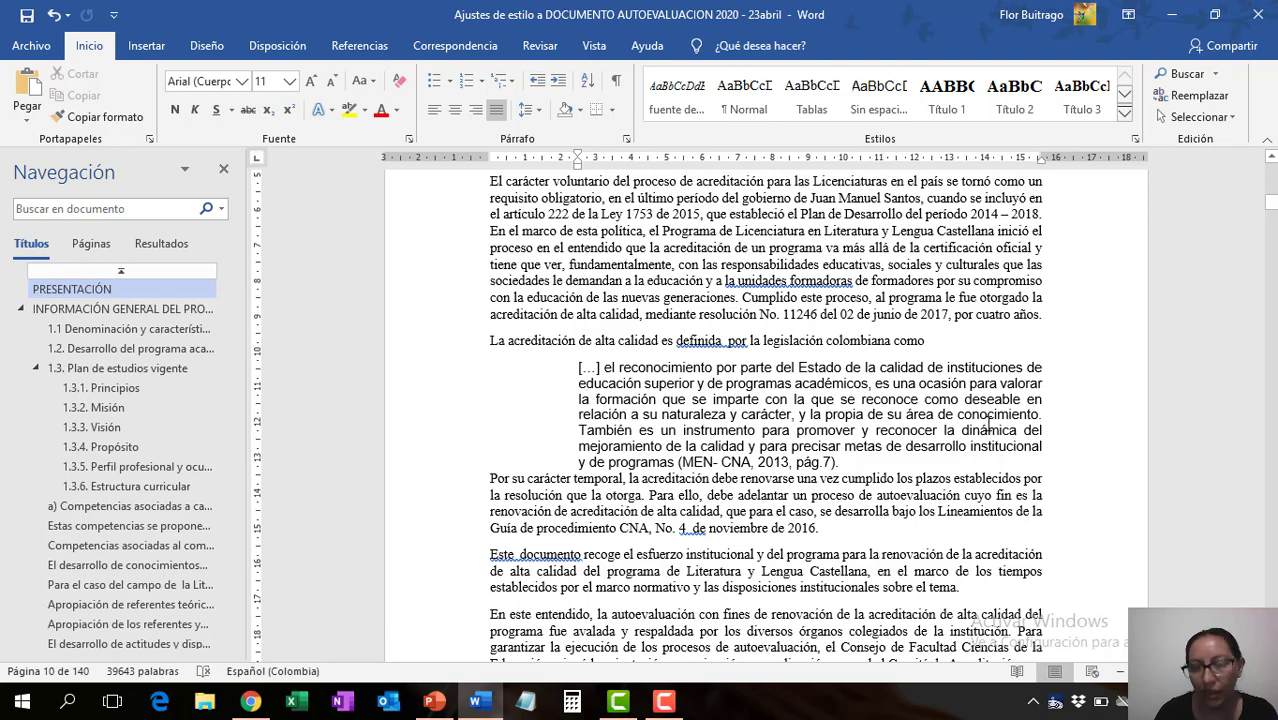
# - Delete the bracketed ellipsis at the start of the block quotation in the PRESENTACIÓN section
pyautogui.scroll(7, 741, 447)
pyautogui.scroll(-6, 741, 447)
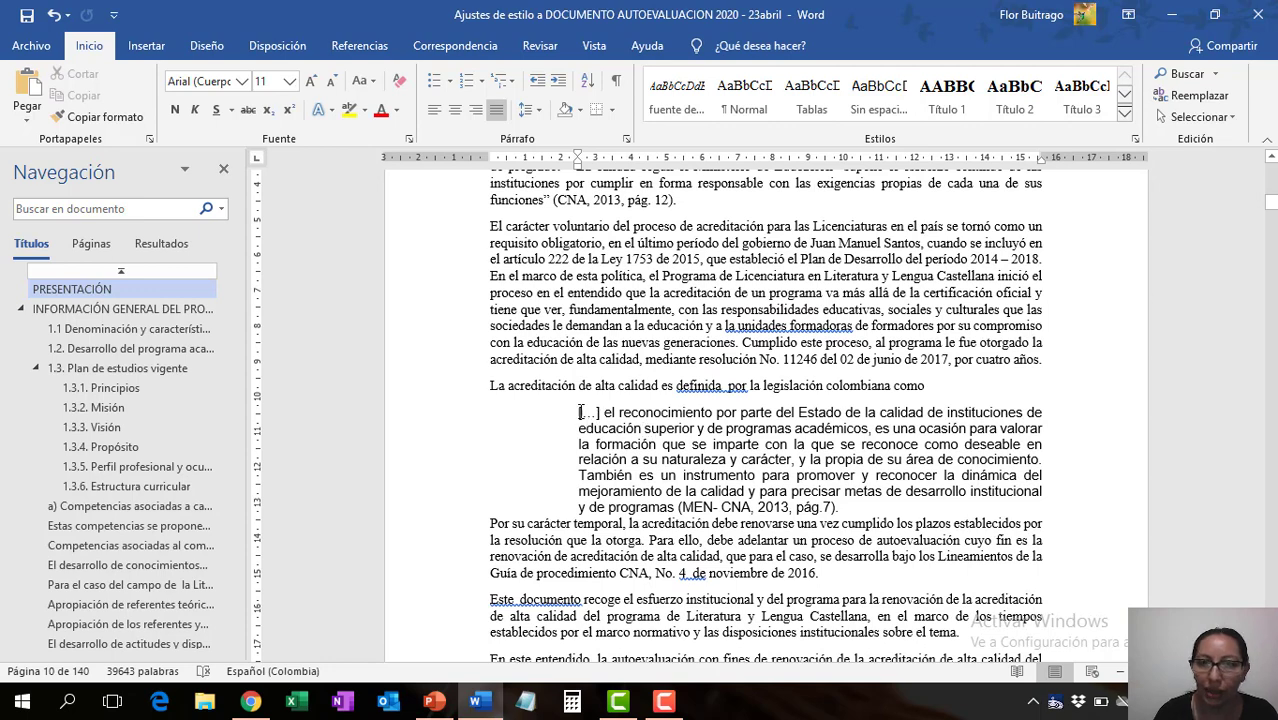
pyautogui.moveTo(578, 413); pyautogui.dragTo(602, 414)
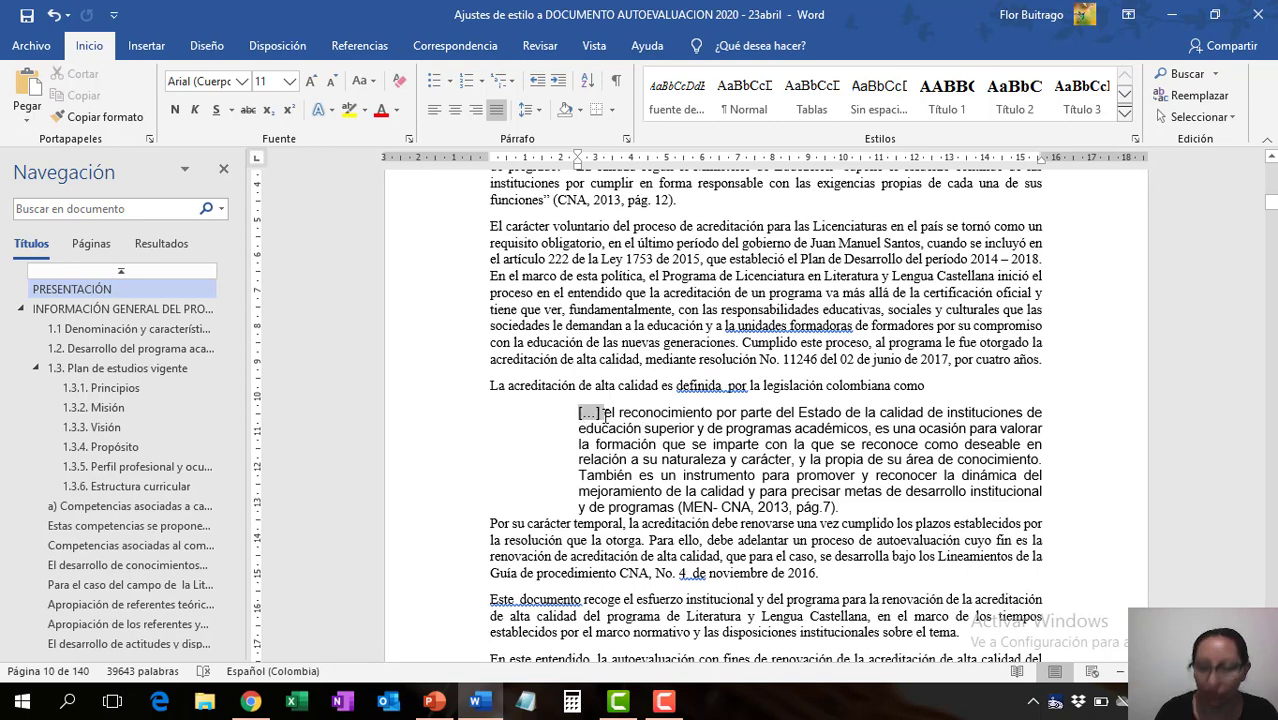
pyautogui.press('Delete')
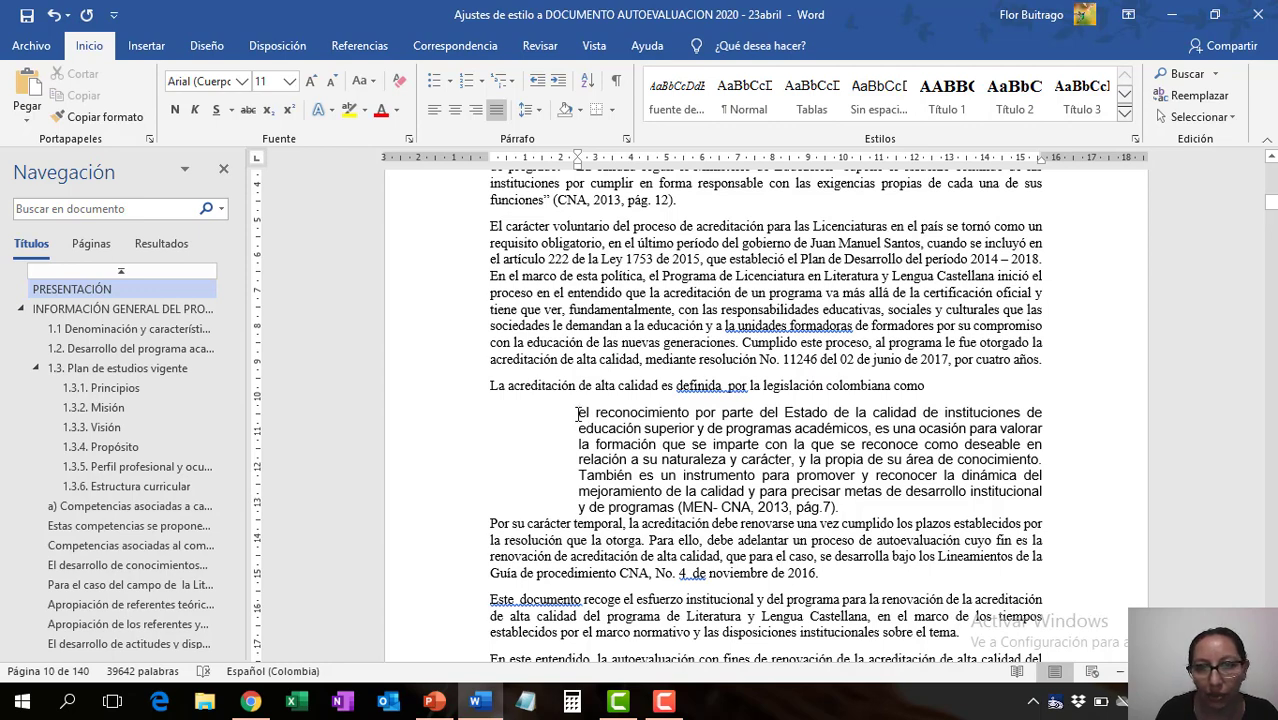
# - Indent the whole block quotation about 1.5 cm on the left and 1.3 cm on the right, and set its font to Times New Roman
pyautogui.moveTo(578, 413); pyautogui.dragTo(818, 511)
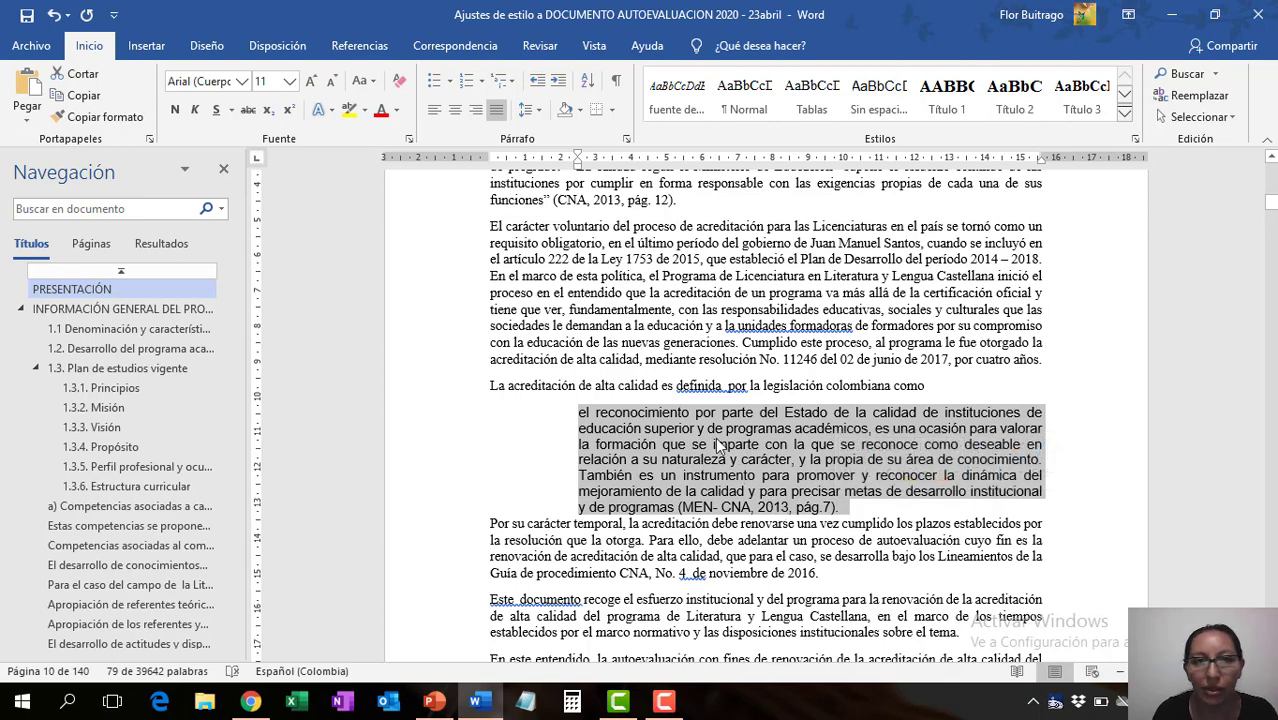
pyautogui.moveTo(577, 159)
pyautogui.mouseDown()
pyautogui.moveTo(526, 162)
pyautogui.moveTo(542, 162)
pyautogui.mouseUp()
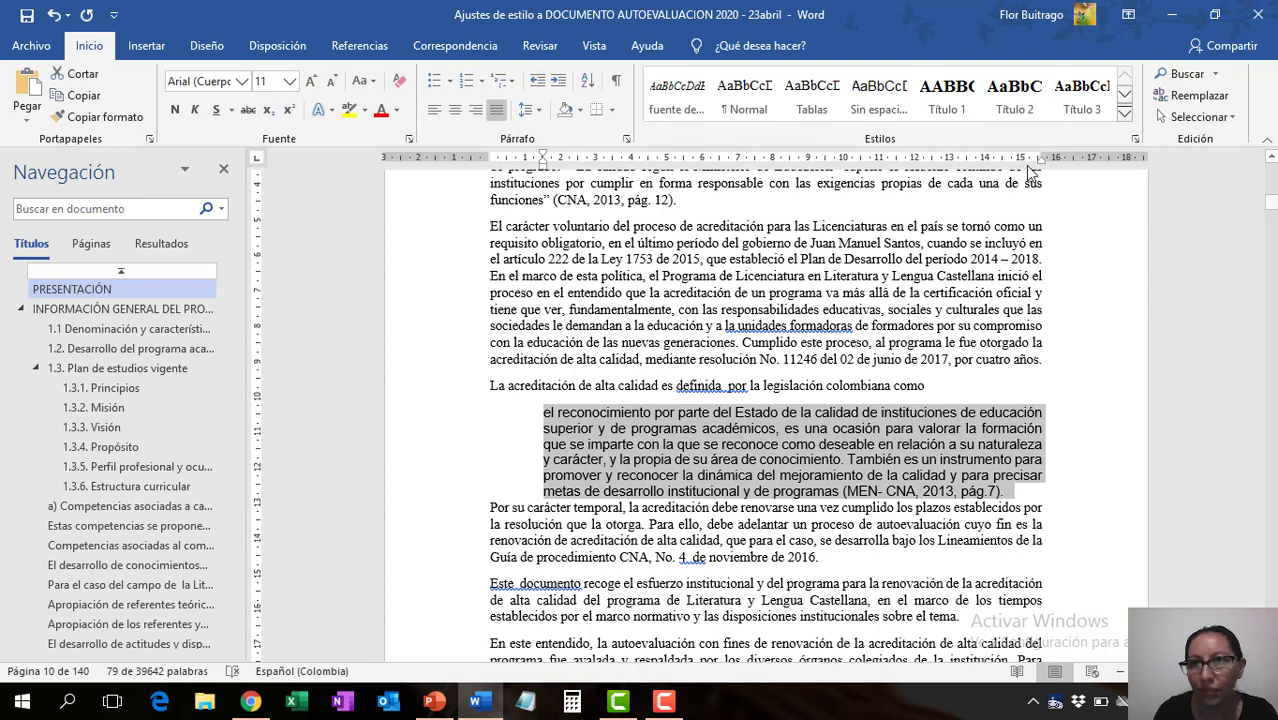
pyautogui.moveTo(1041, 163); pyautogui.dragTo(995, 168)
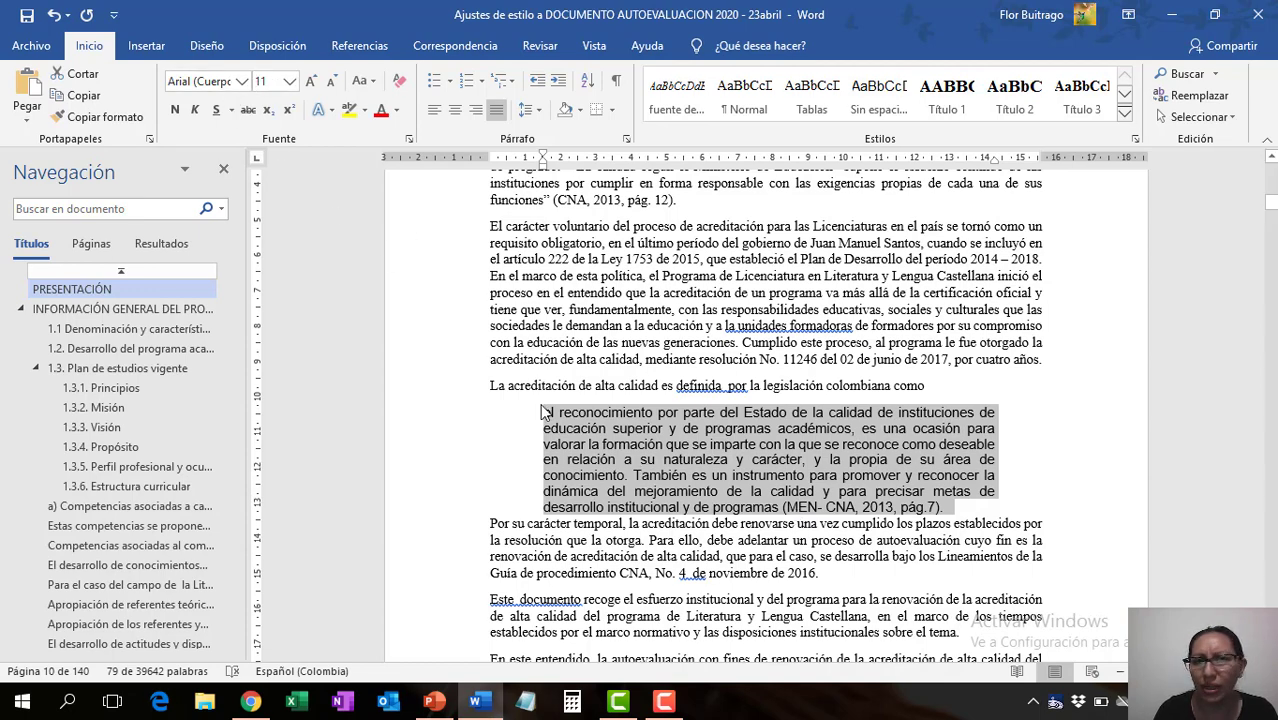
pyautogui.click(242, 81)
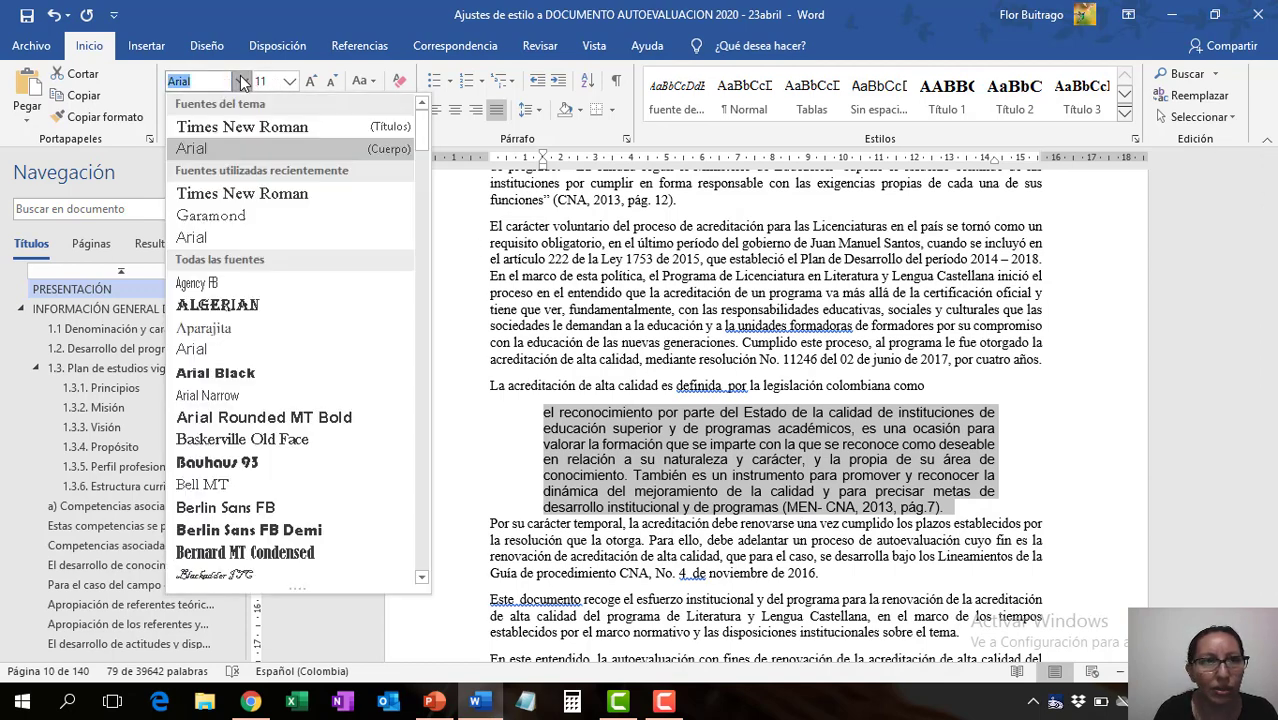
pyautogui.click(239, 197)
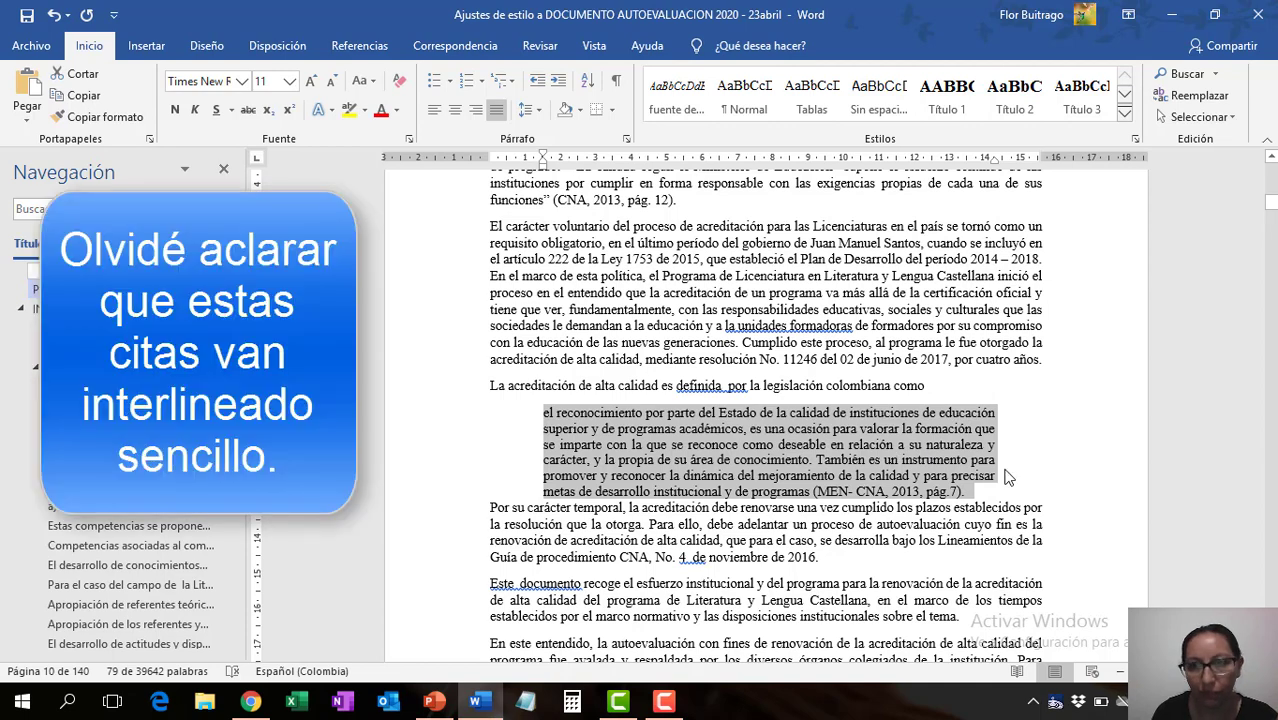
# - Create a new style named "citas bloque" from the formatting of the selected block quotation
pyautogui.click(1124, 117)
pyautogui.click(729, 290)
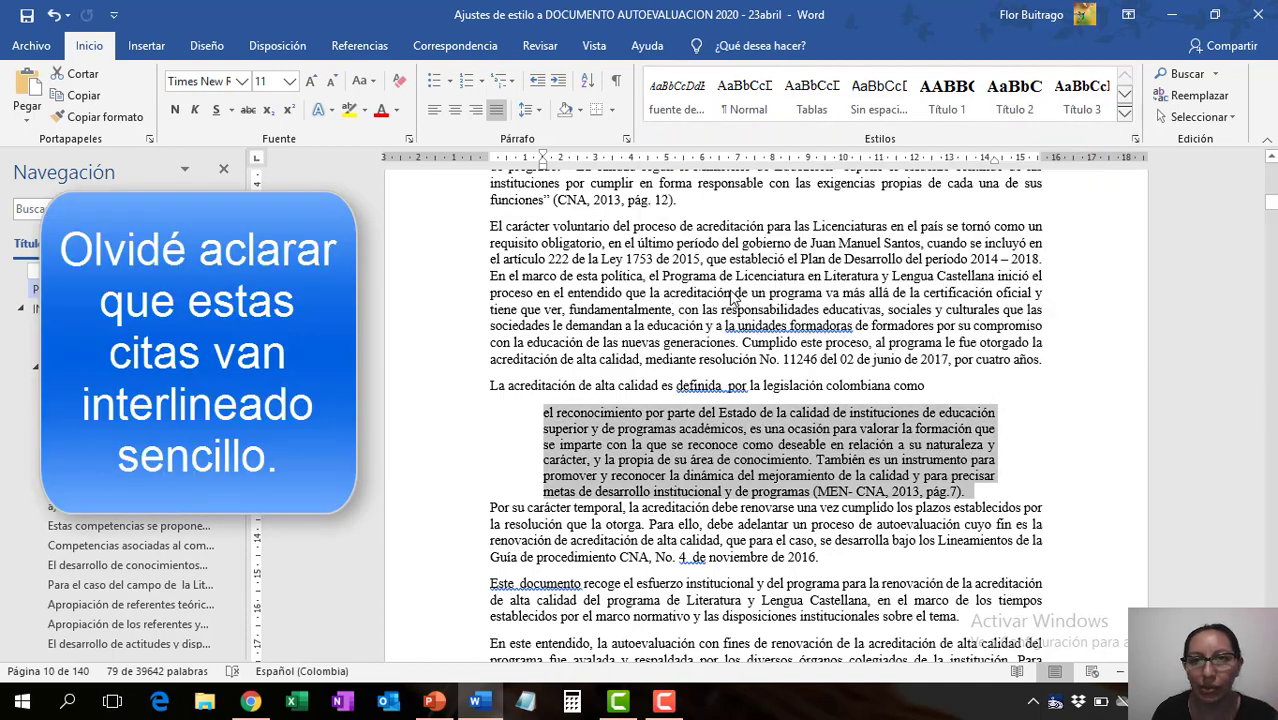
pyautogui.write('ci')
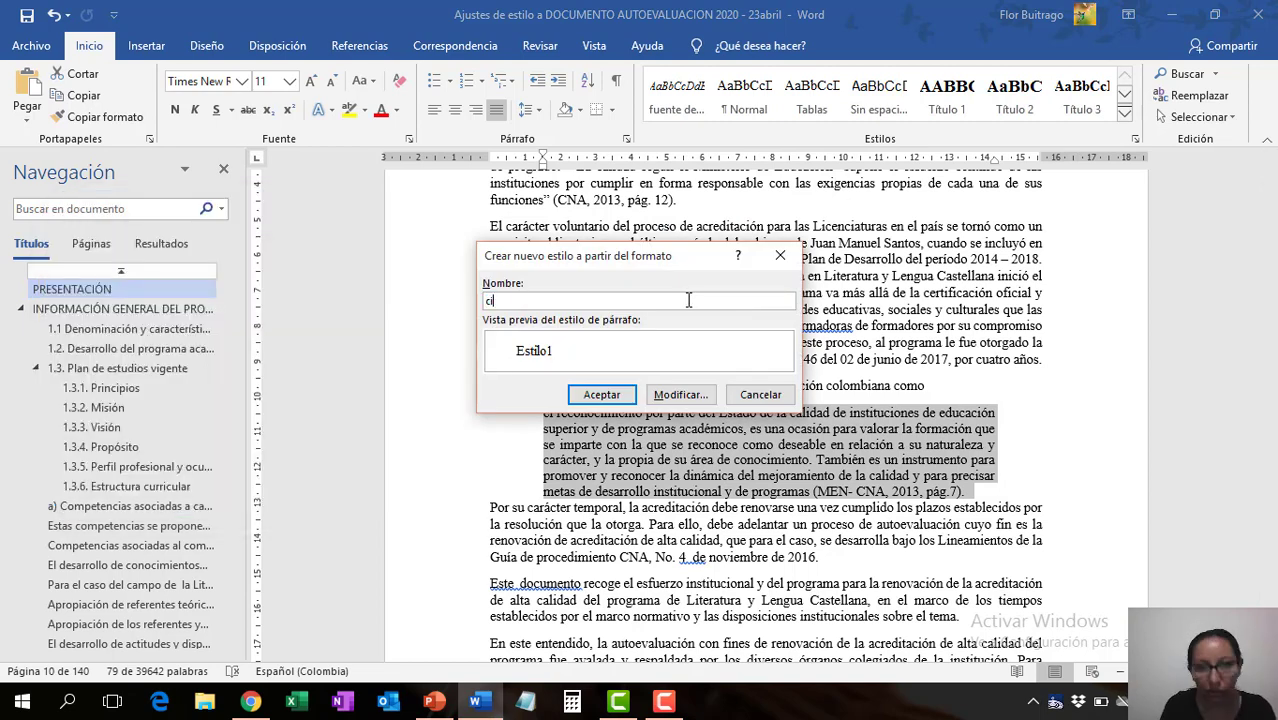
pyautogui.write('tas bloque')
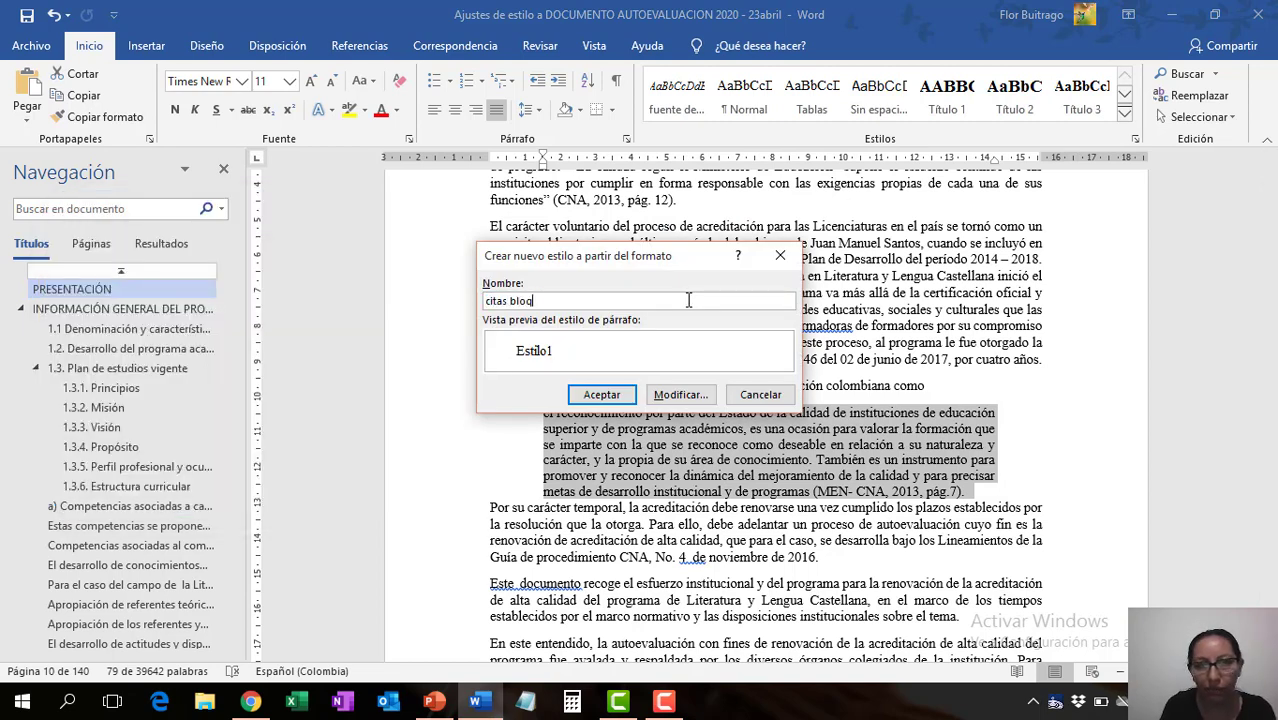
pyautogui.click(601, 395)
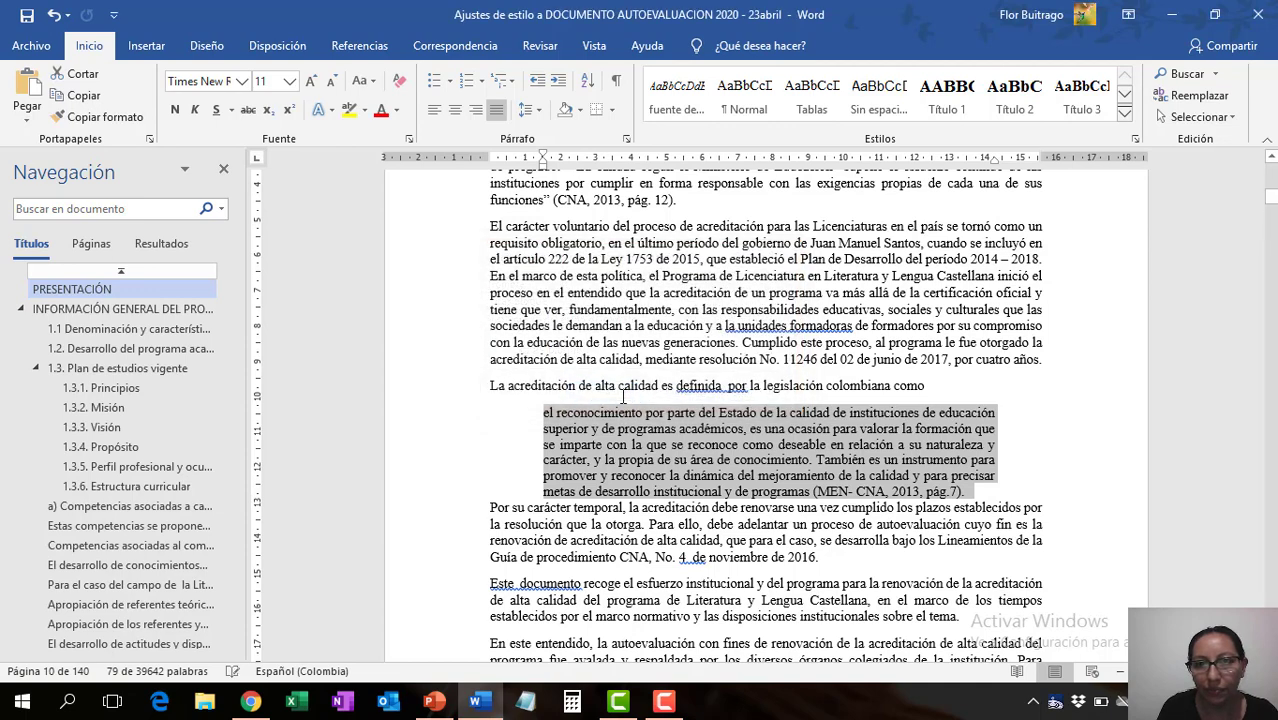
# - Set the block quotation's paragraph spacing after to 6 pt and save the document
pyautogui.rightClick(755, 457)
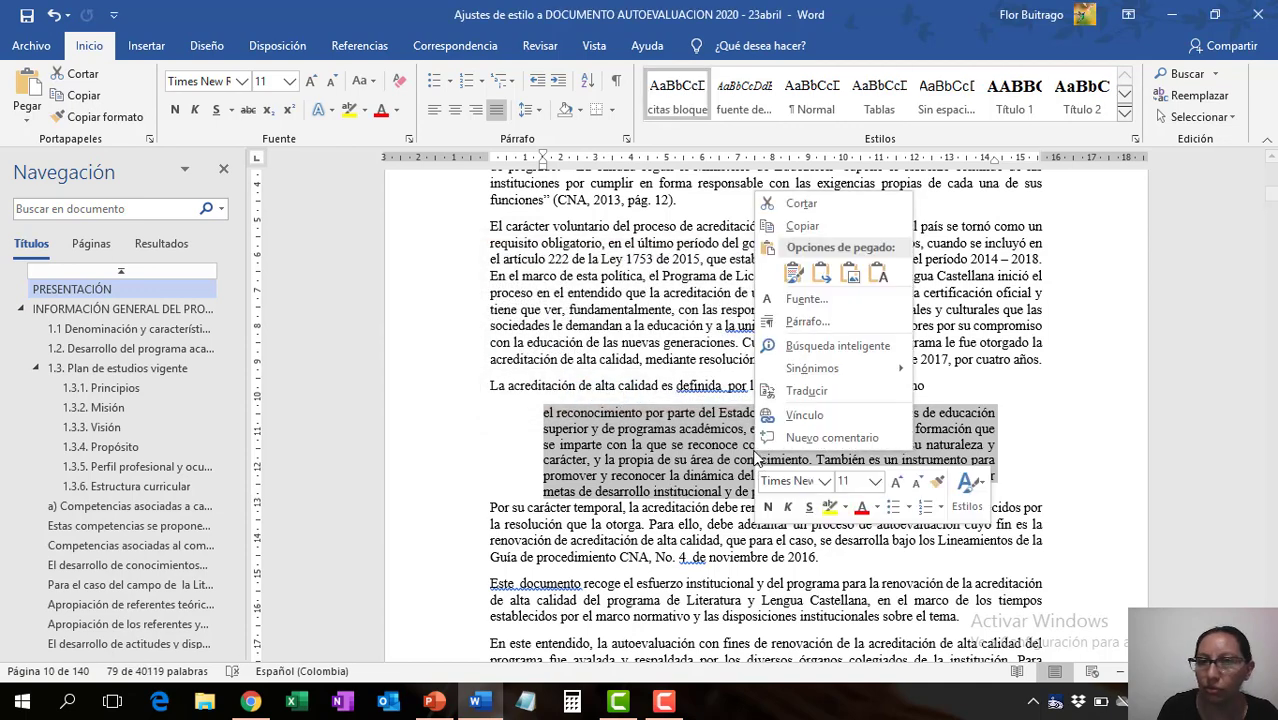
pyautogui.click(808, 321)
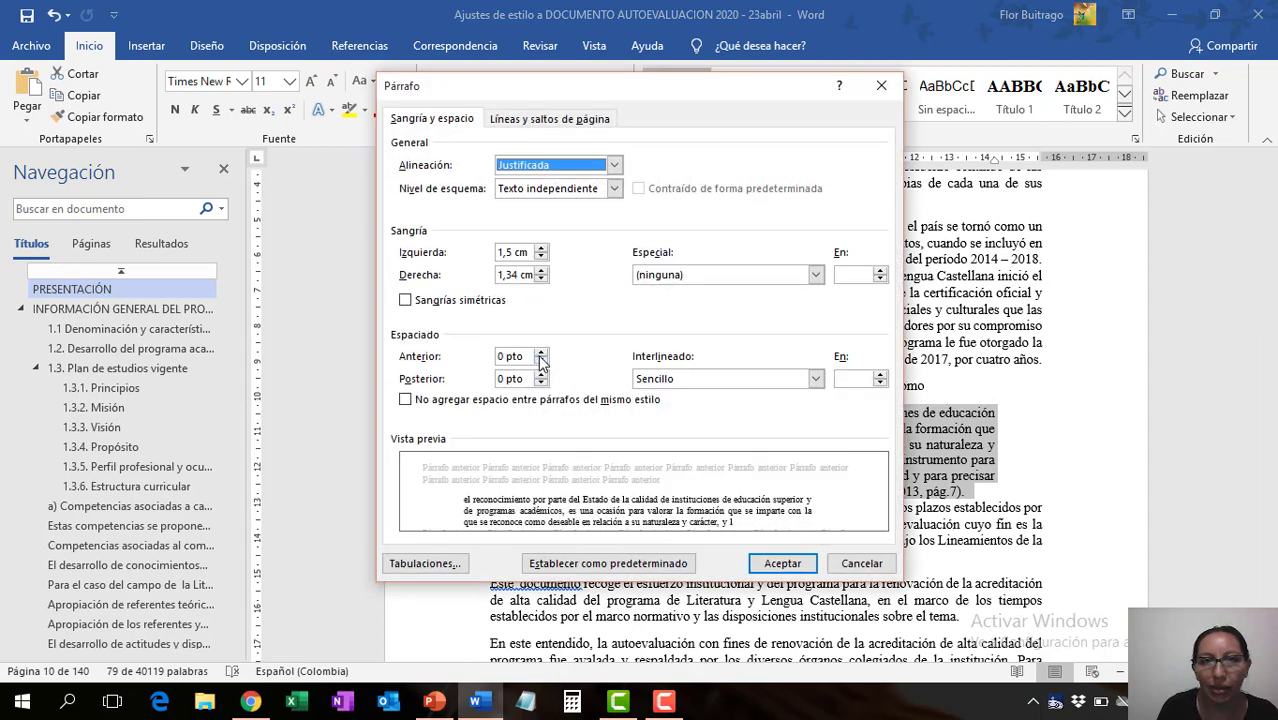
pyautogui.click(541, 372)
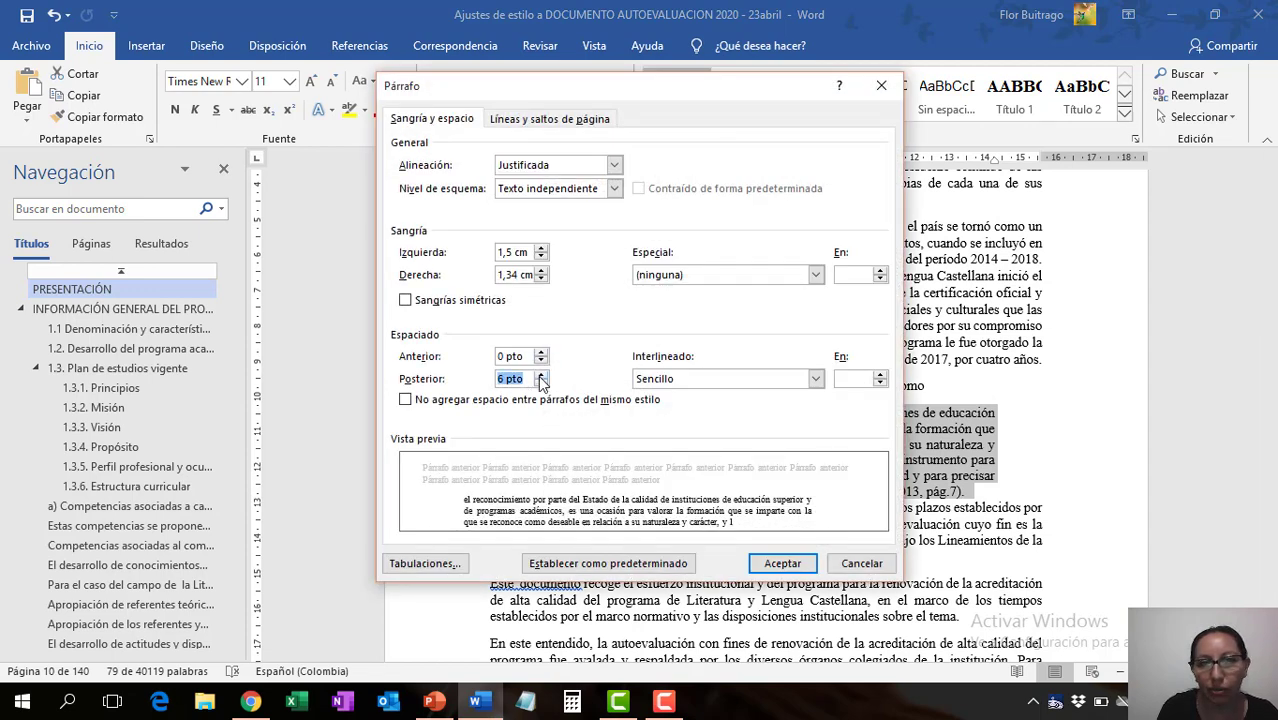
pyautogui.click(806, 565)
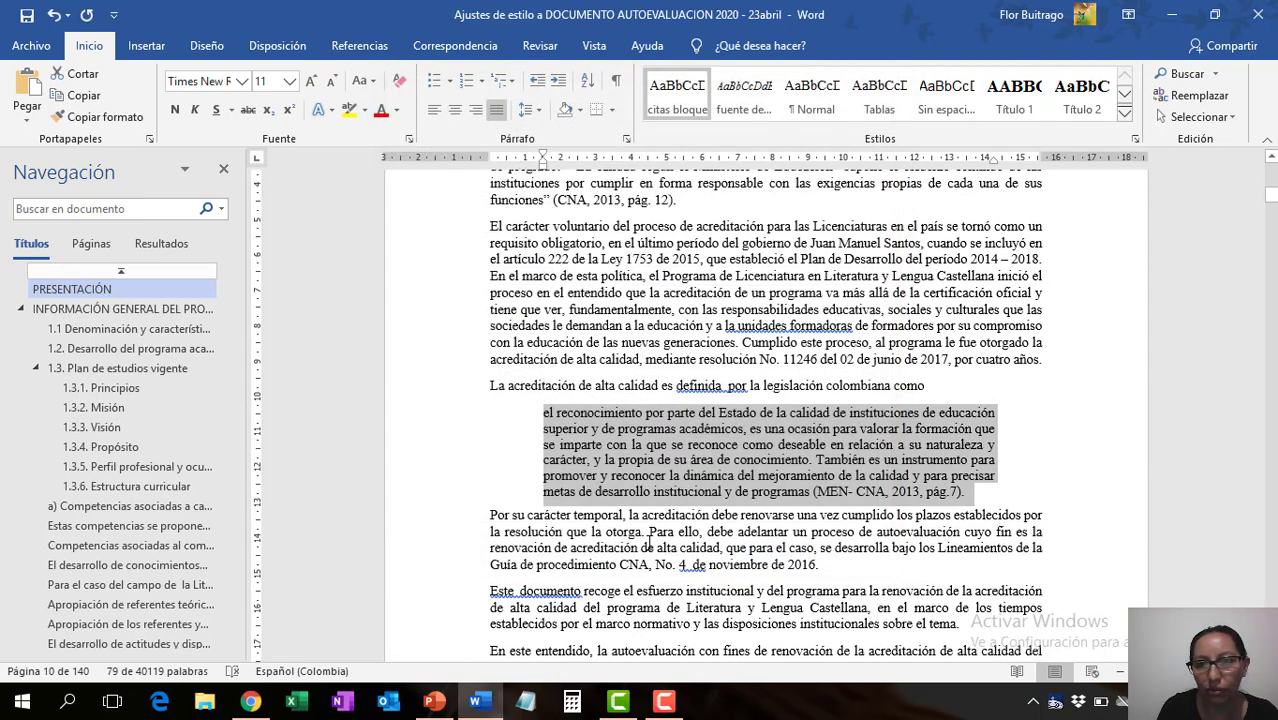
pyautogui.click(652, 547)
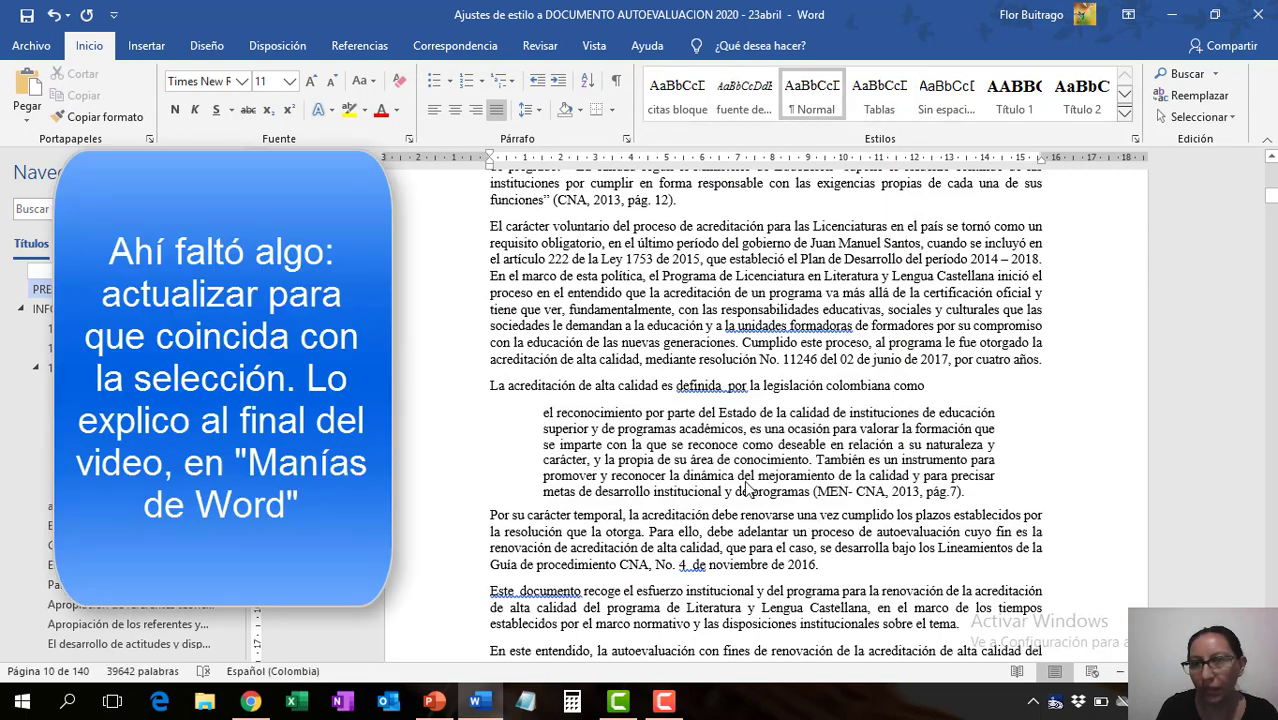
pyautogui.click(27, 15)
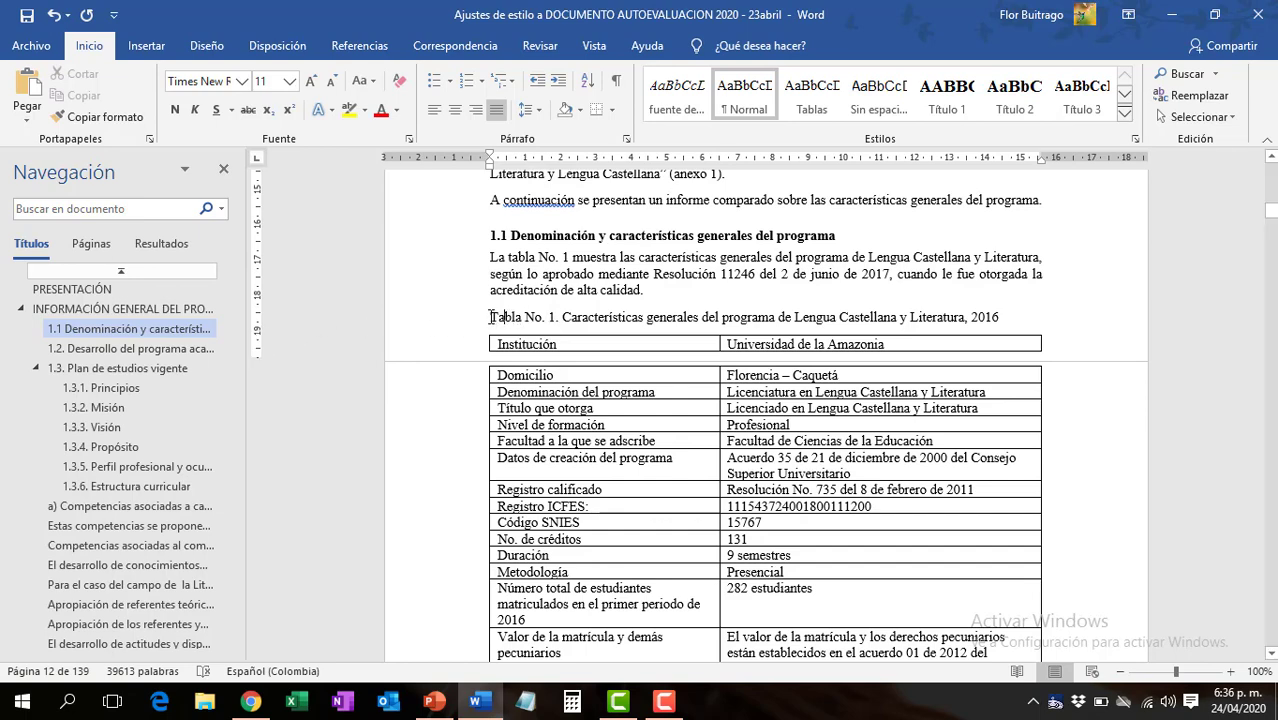
# - Replace the manual "Tabla No. 1." label above the first table in section 1.1 with an automatic "Tabla 1." caption label
pyautogui.moveTo(491, 318); pyautogui.dragTo(561, 315)
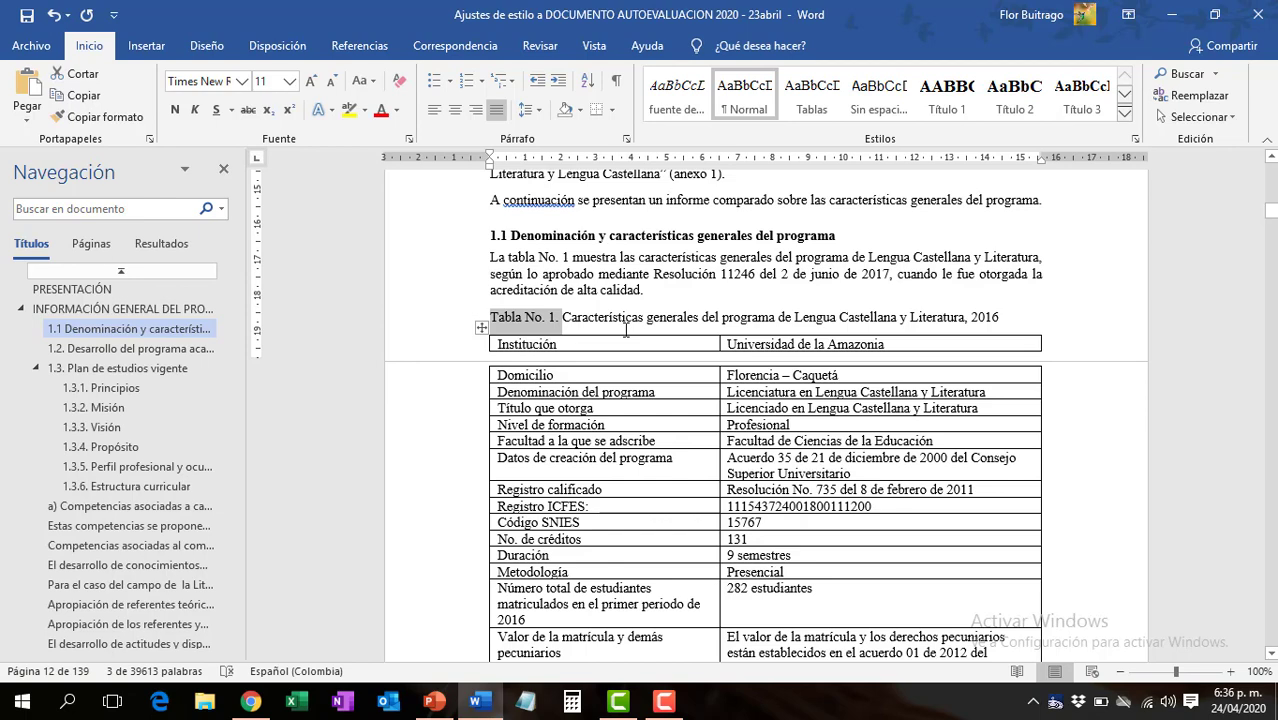
pyautogui.press('Delete')
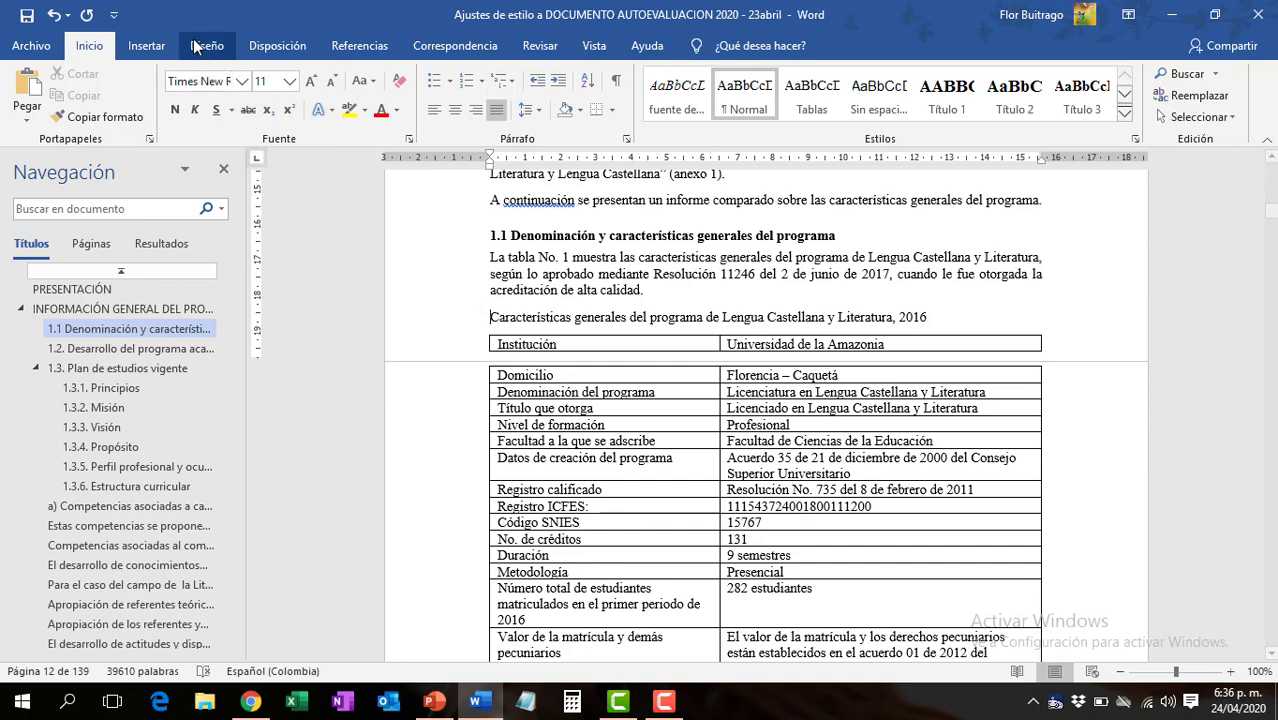
pyautogui.click(357, 46)
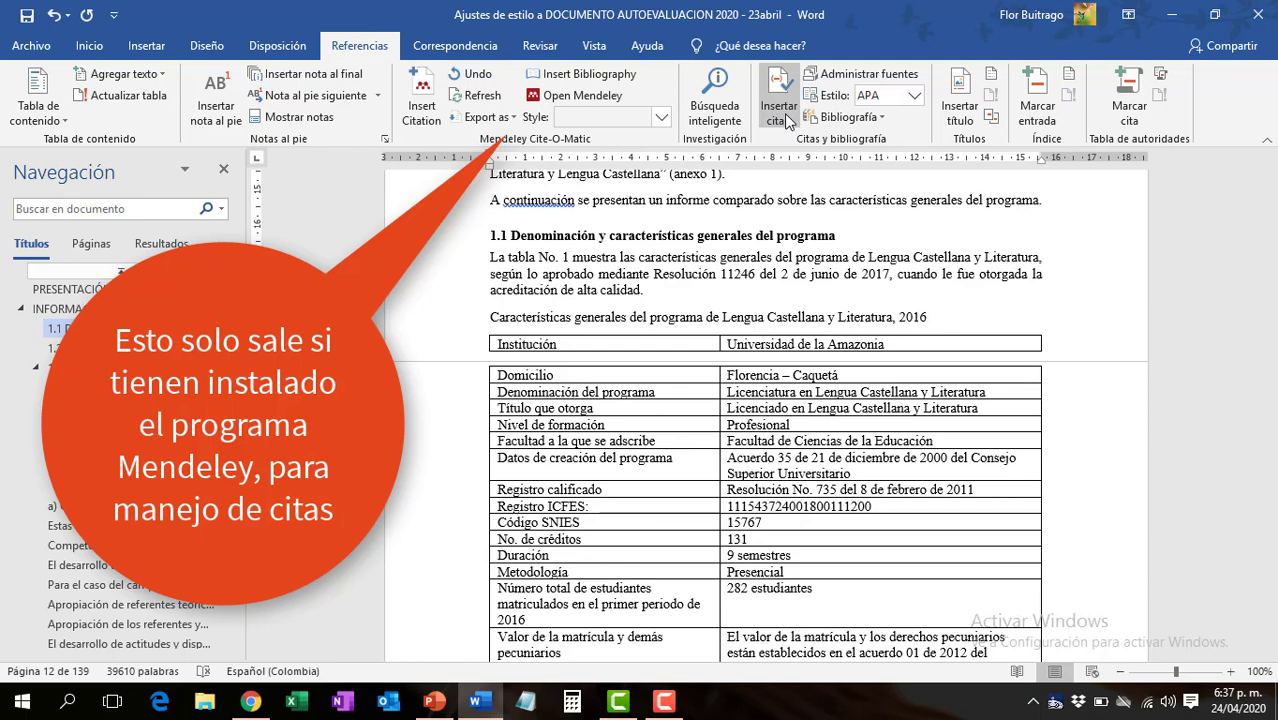
pyautogui.click(960, 112)
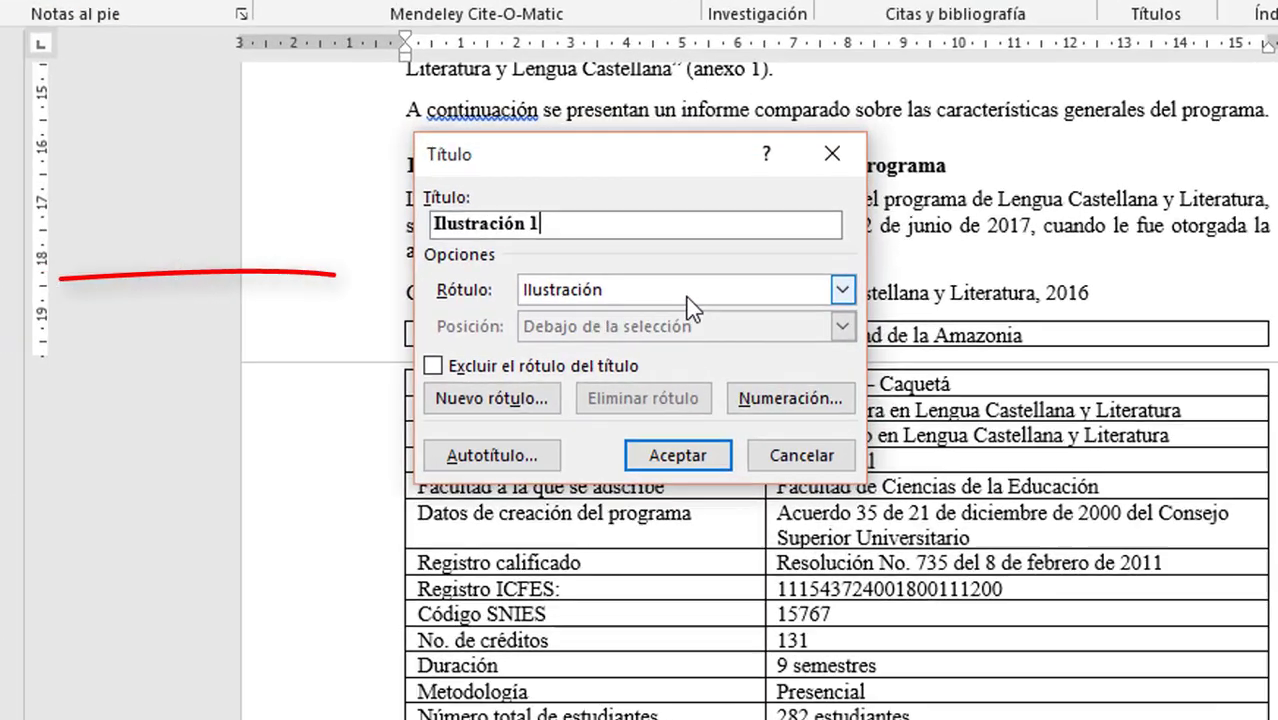
pyautogui.click(843, 289)
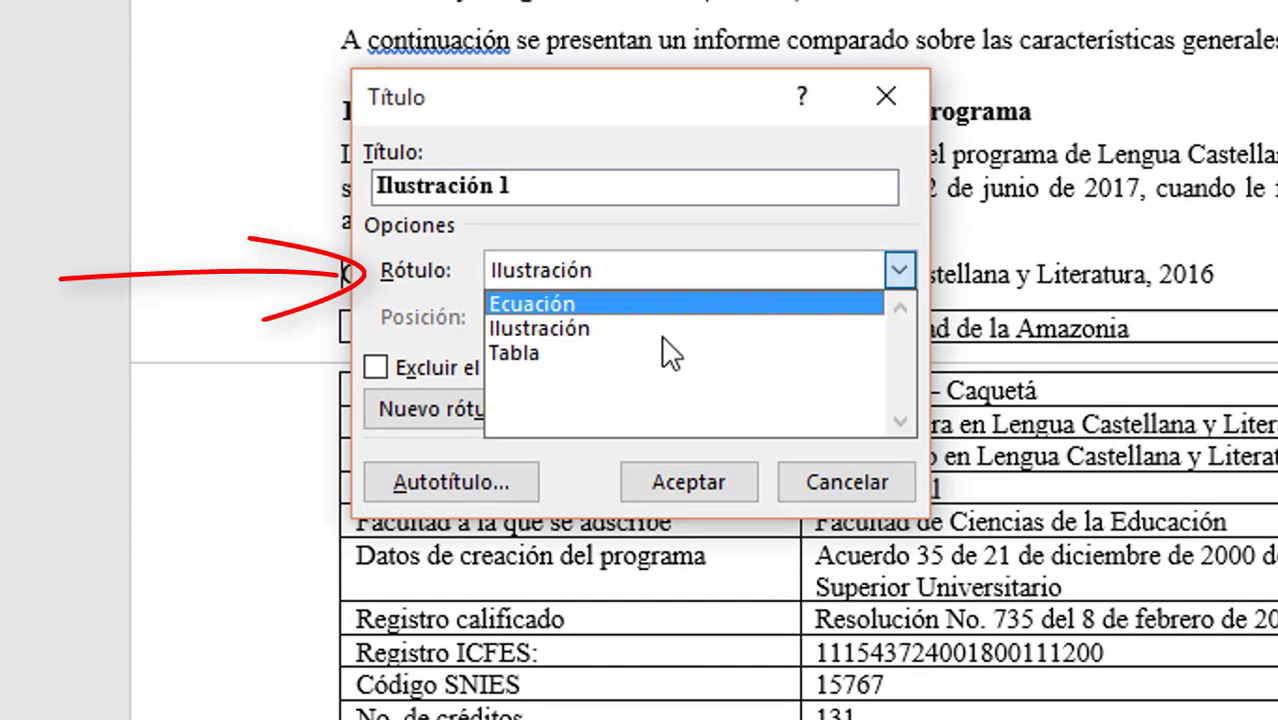
pyautogui.click(552, 351)
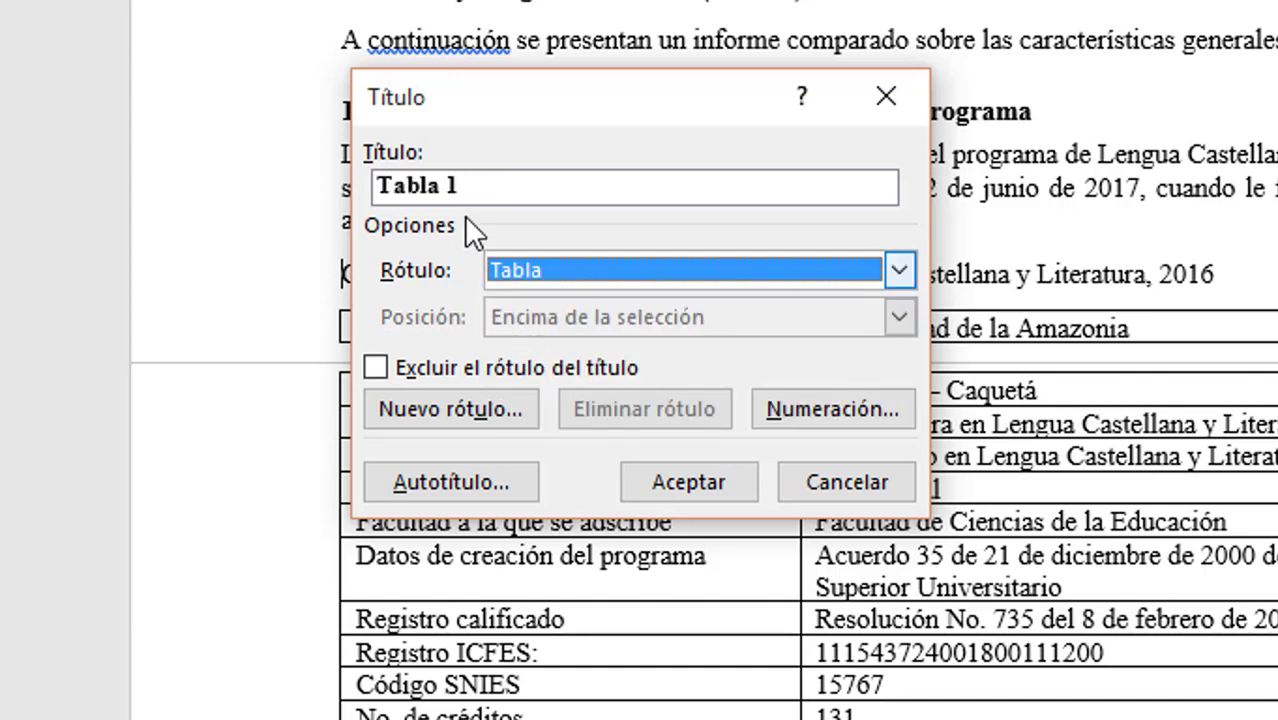
pyautogui.click(471, 185)
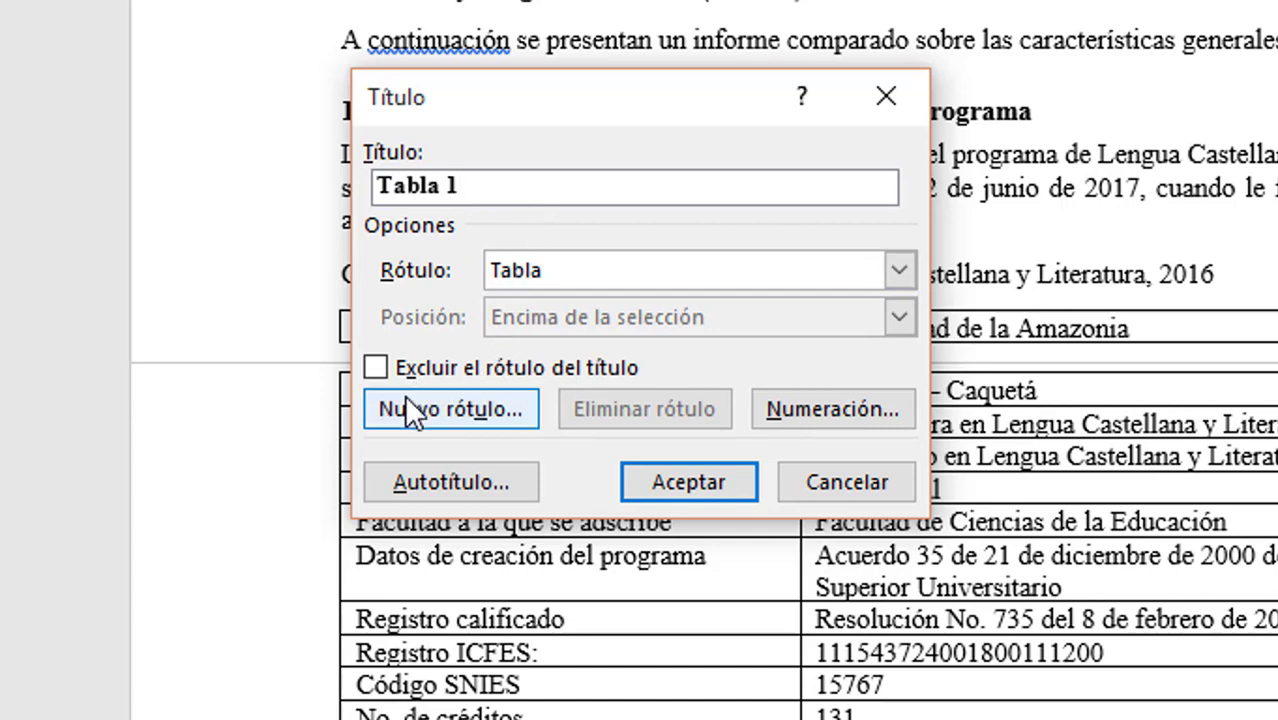
pyautogui.click(700, 484)
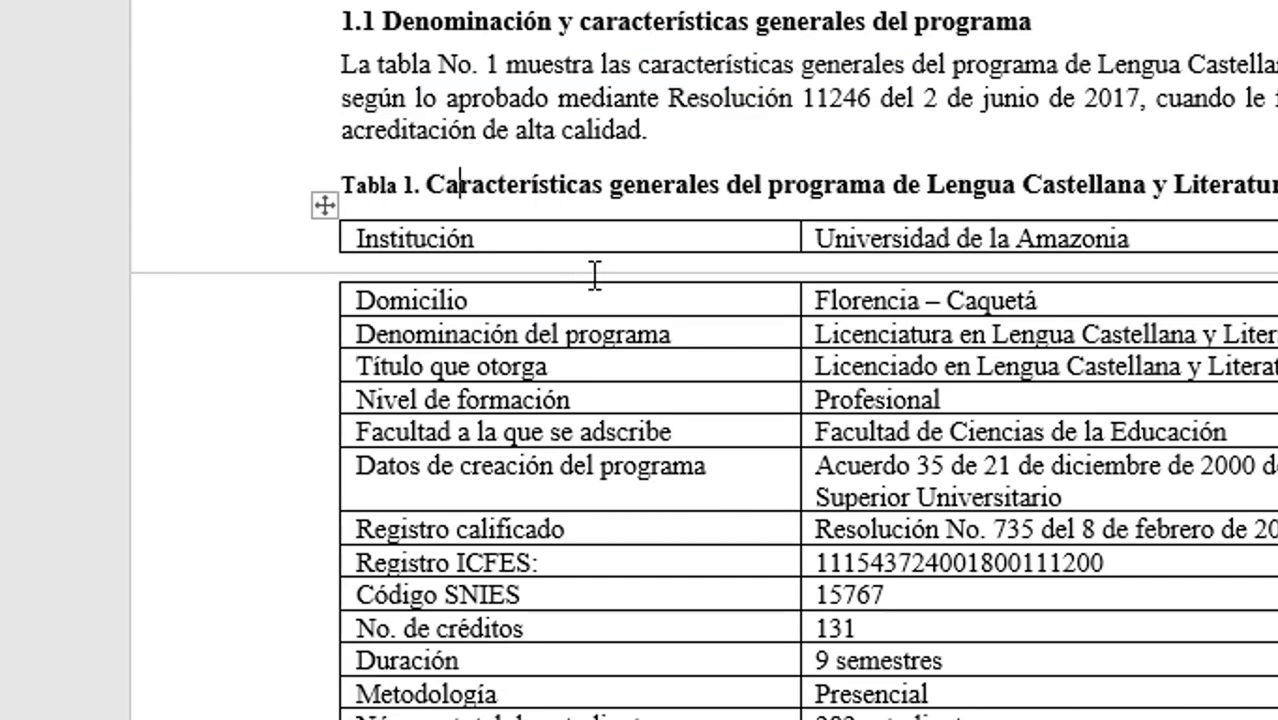
# - Replace the manual "Tabla No. 2." label above the second table with an automatic "Tabla 2." caption label
pyautogui.scroll(-7, 593, 274)
pyautogui.scroll(-20, 593, 274)
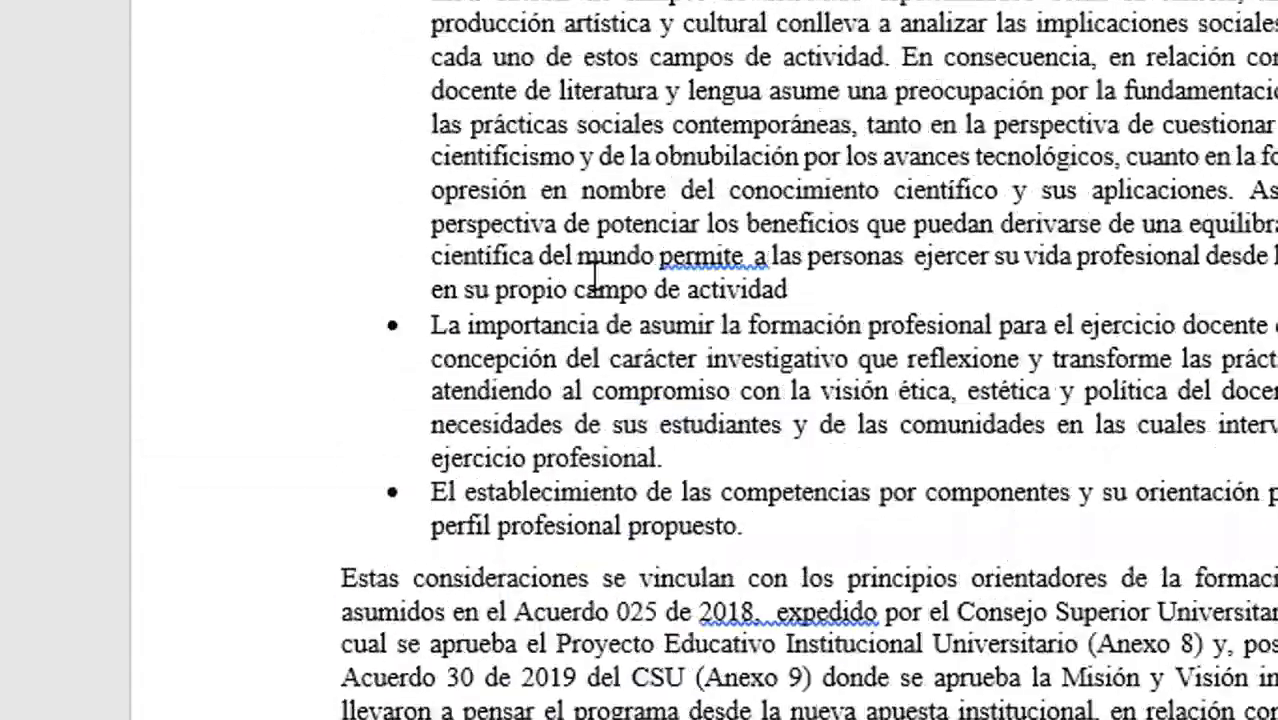
pyautogui.scroll(-15, 593, 274)
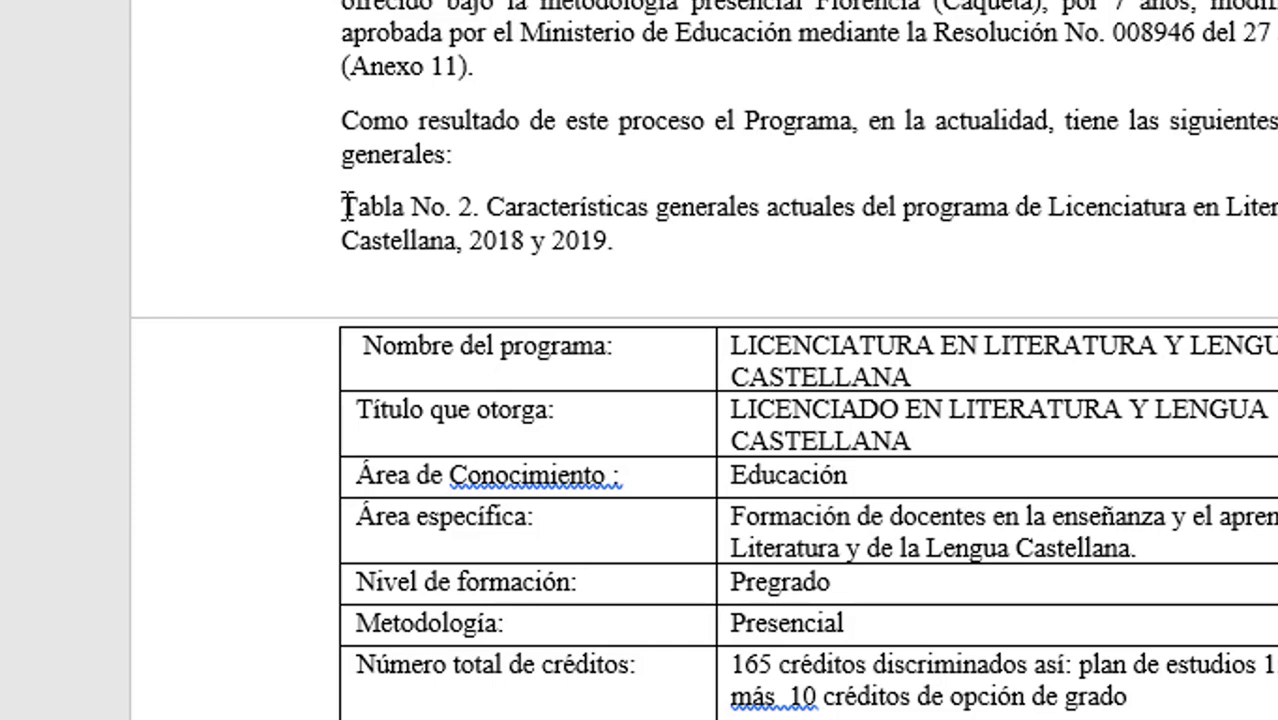
pyautogui.moveTo(344, 207); pyautogui.dragTo(487, 208)
pyautogui.press('Delete')
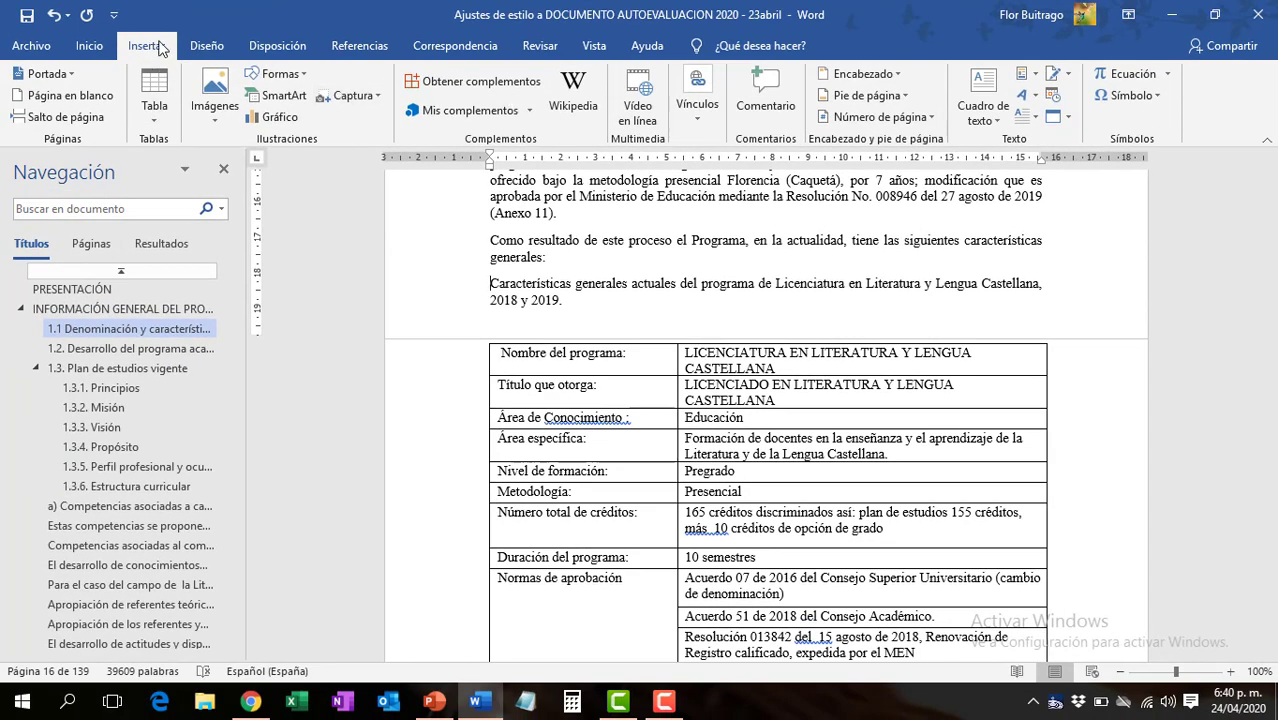
pyautogui.click(359, 45)
pyautogui.click(962, 110)
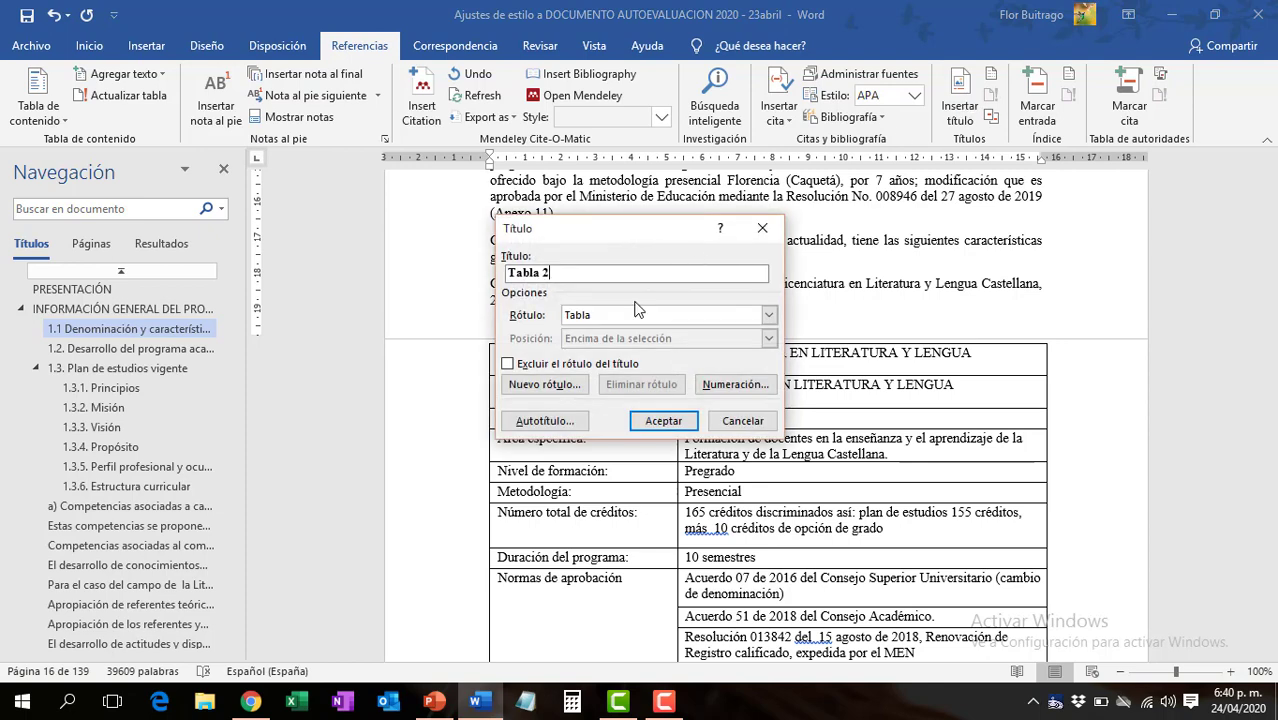
pyautogui.click(655, 419)
pyautogui.write('.')
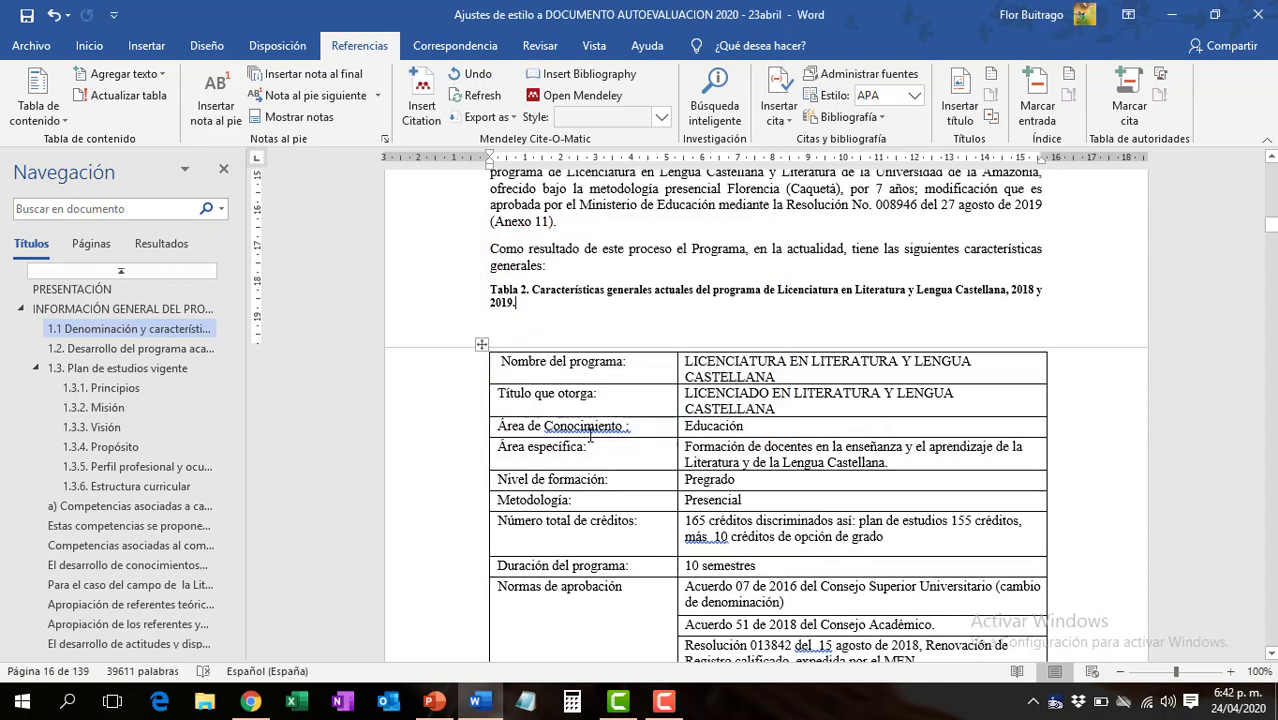
# - Add a blank line below LISTA DE TABLAS and insert a page break before the TABLA DE CONTENIDO heading
pyautogui.click(142, 290)
pyautogui.scroll(15, 750, 375)
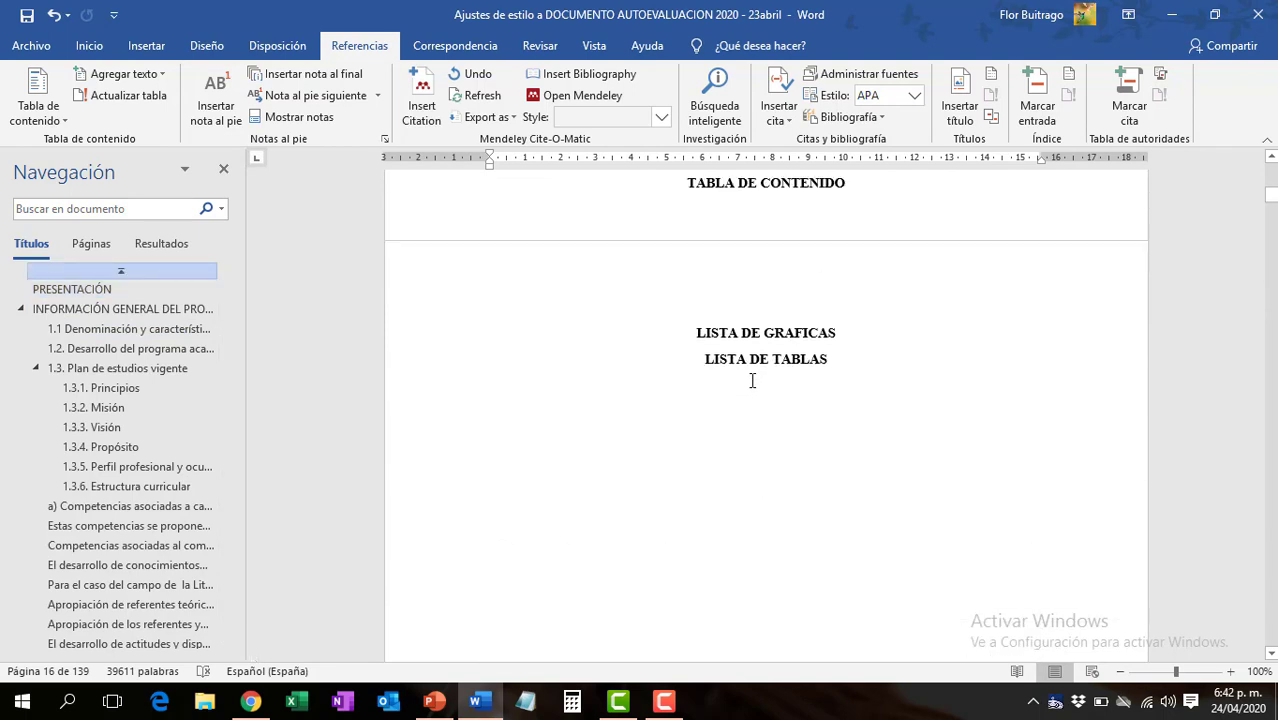
pyautogui.scroll(2, 752, 380)
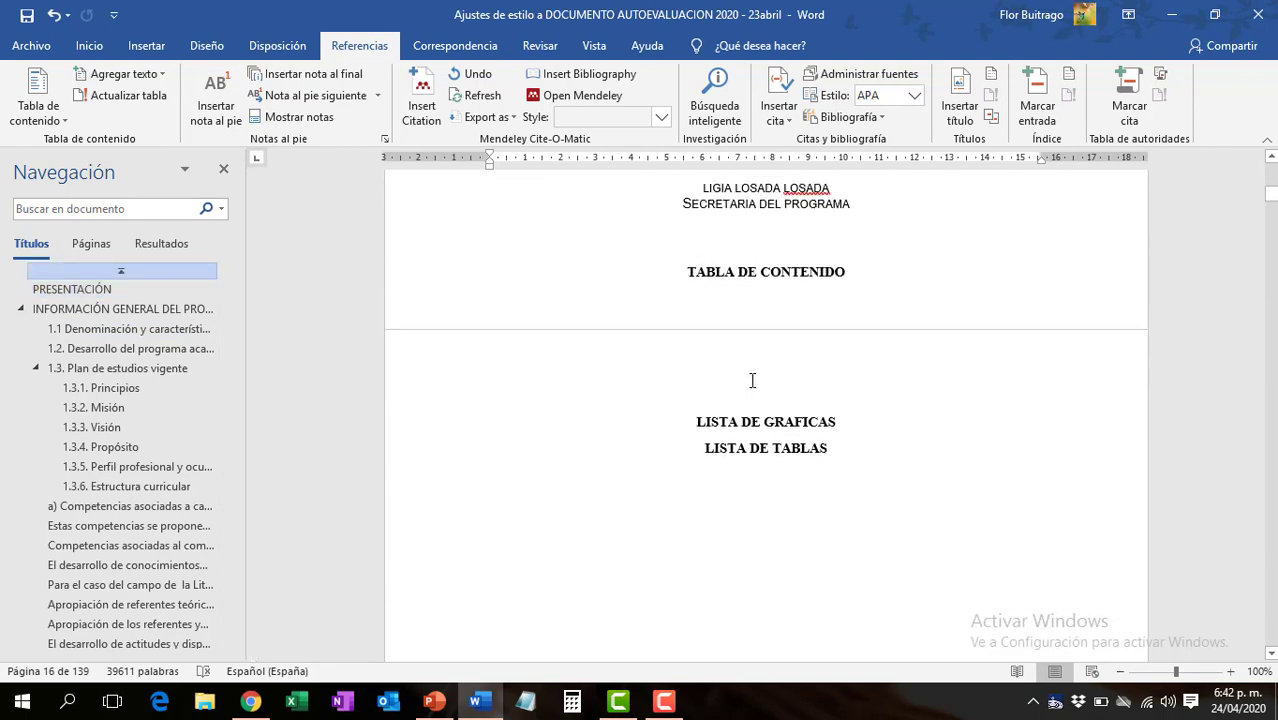
pyautogui.click(717, 484)
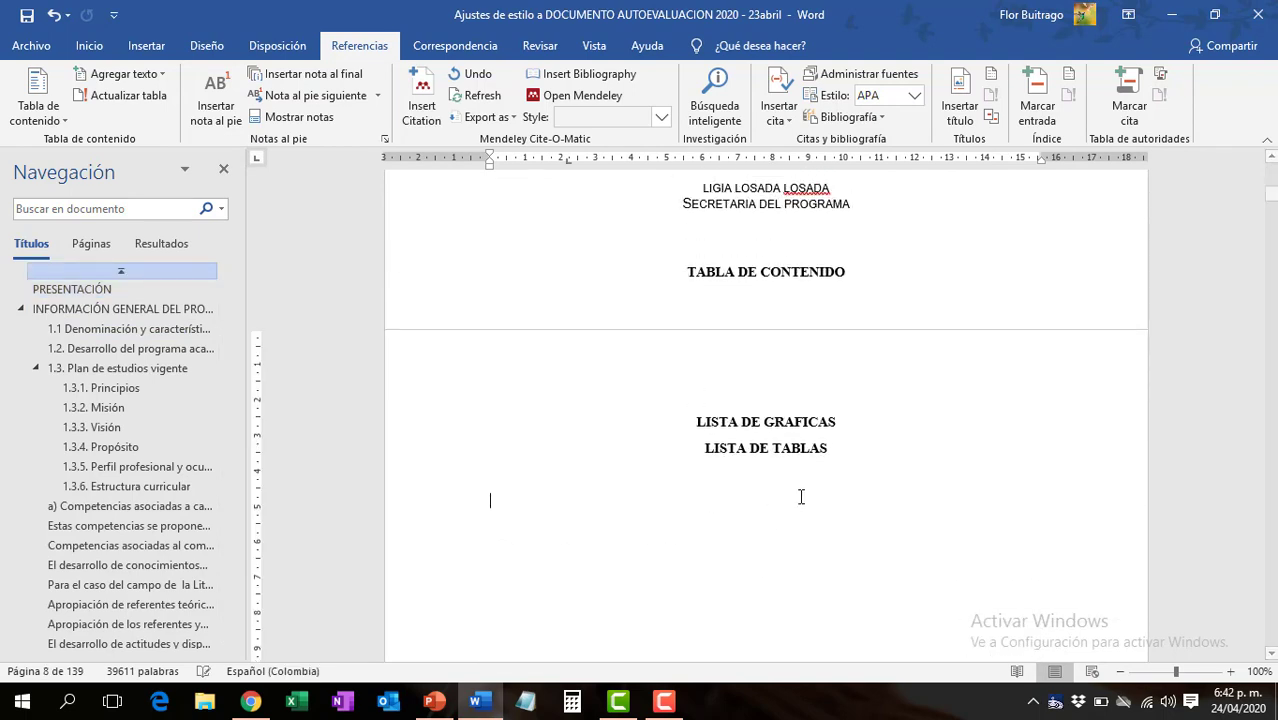
pyautogui.press('Return')
pyautogui.click(686, 271)
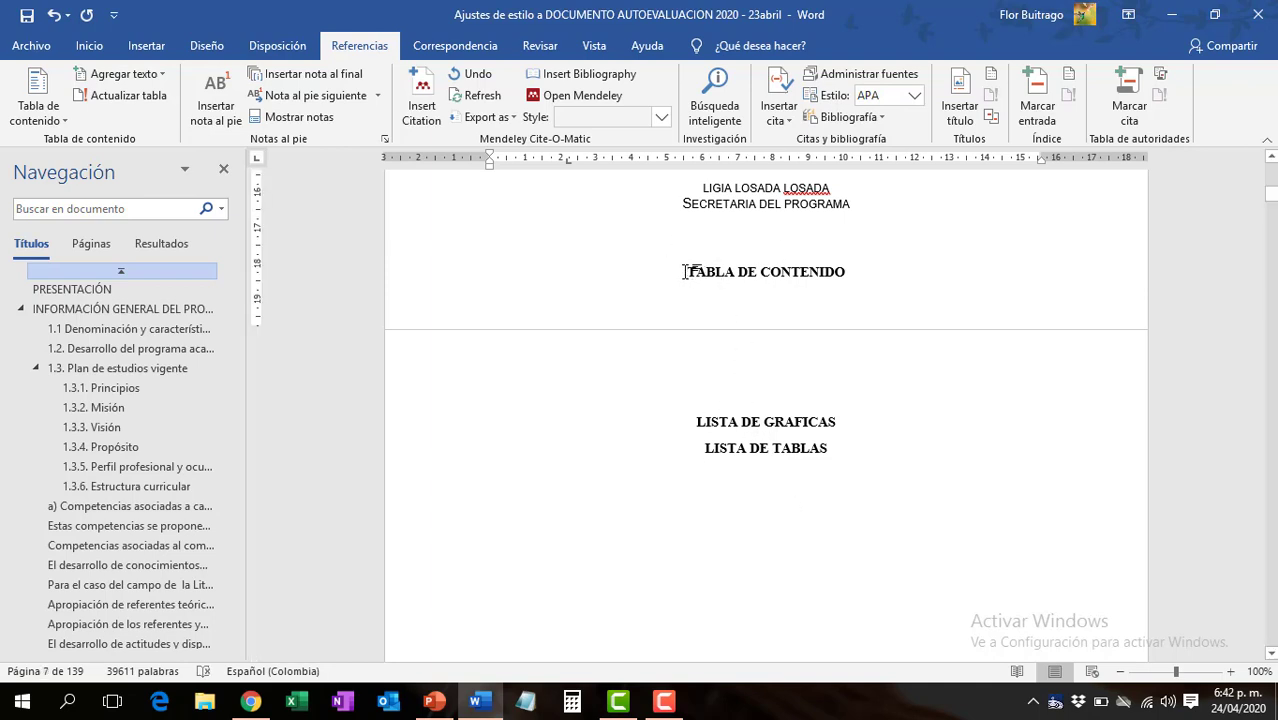
pyautogui.hotkey('ctrl', 'Return')
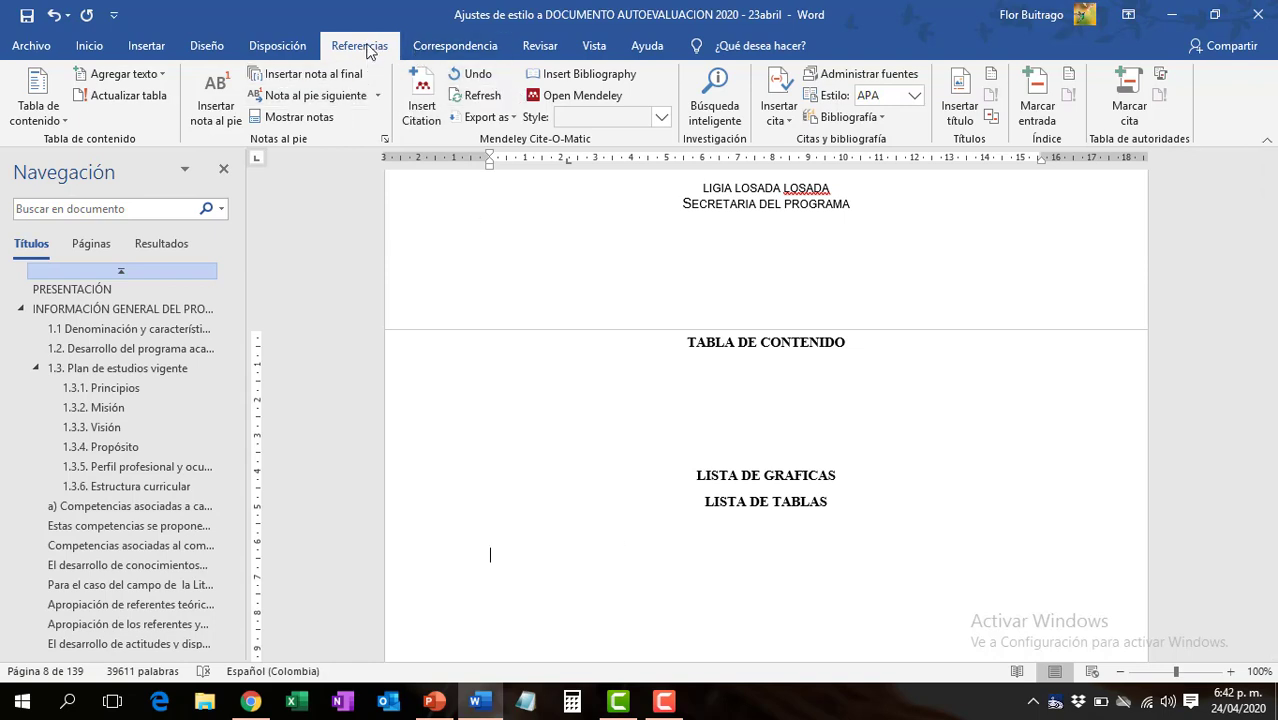
# - Insert an automatic table of illustrations below LISTA DE TABLAS for the Tabla caption label, with dot leaders and right-aligned page numbers
pyautogui.click(966, 115)
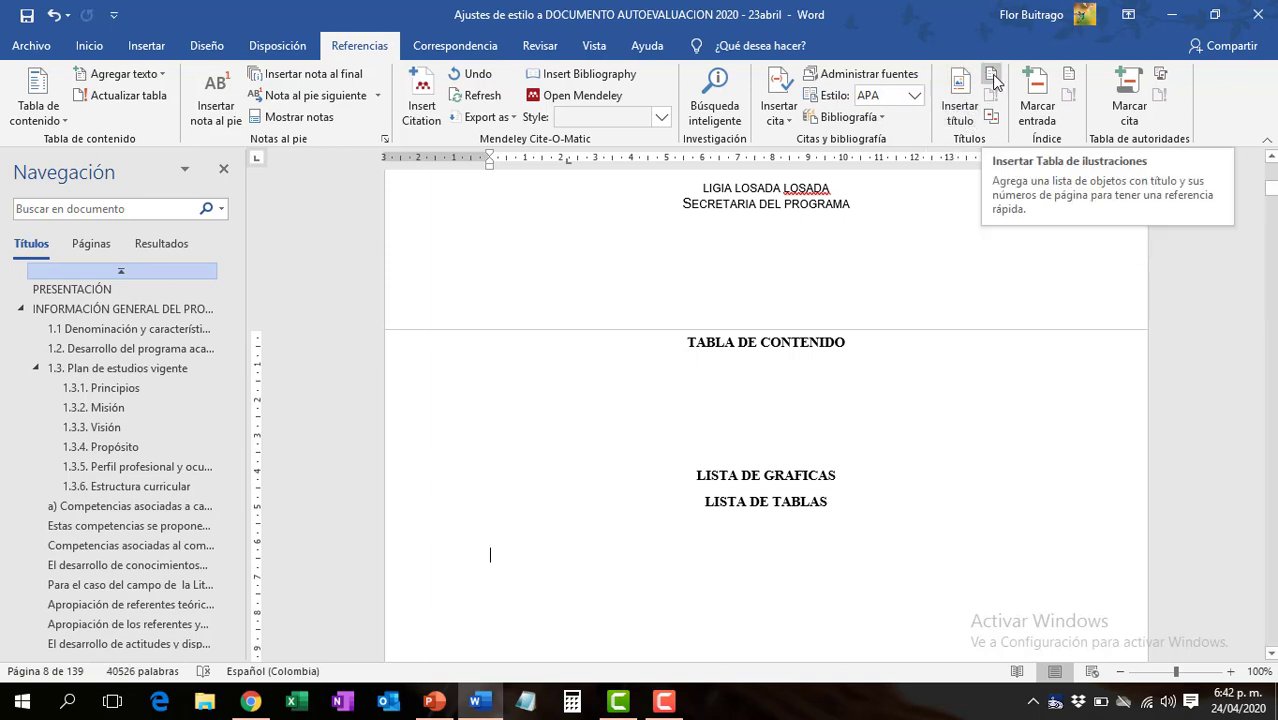
pyautogui.click(992, 78)
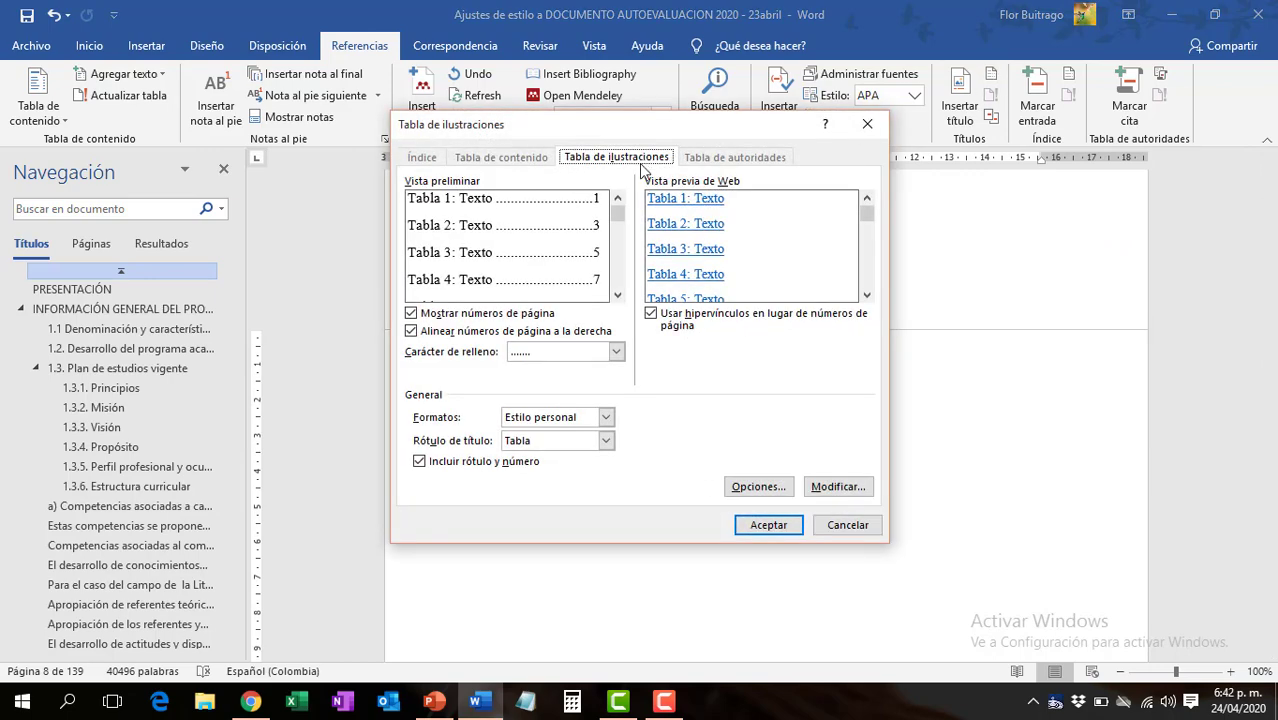
pyautogui.click(775, 524)
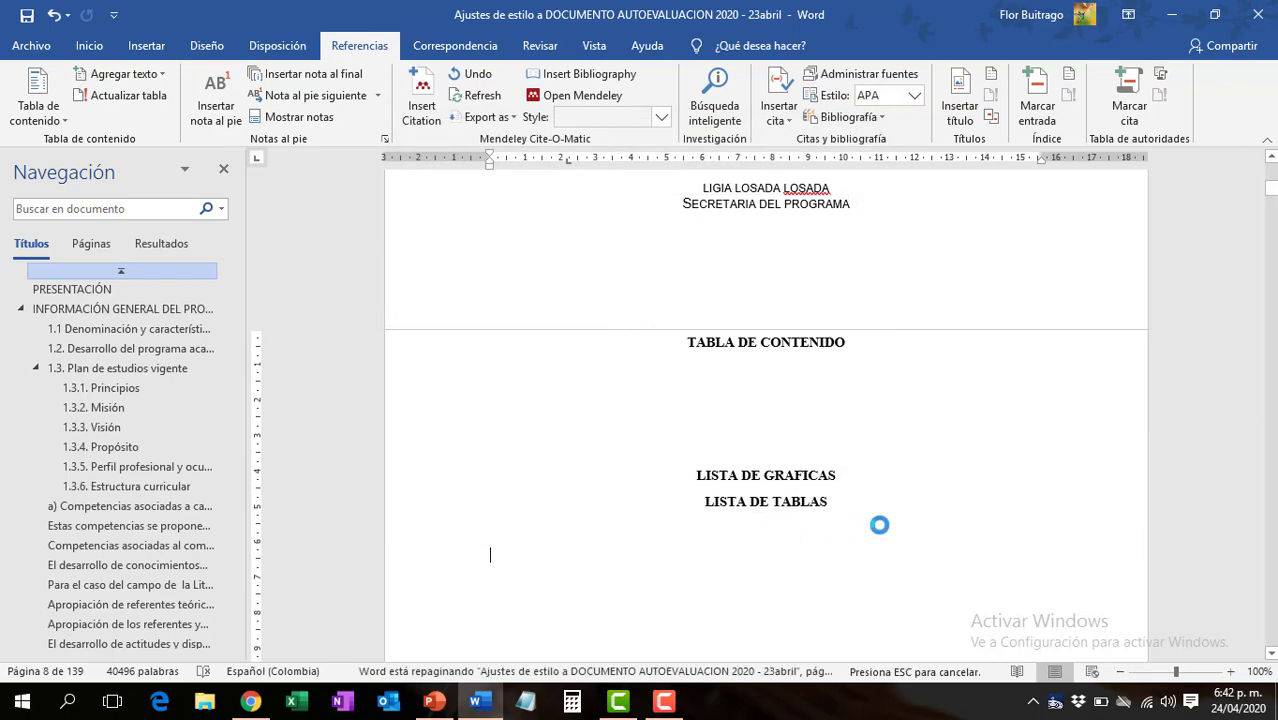
pyautogui.scroll(-2, 875, 540)
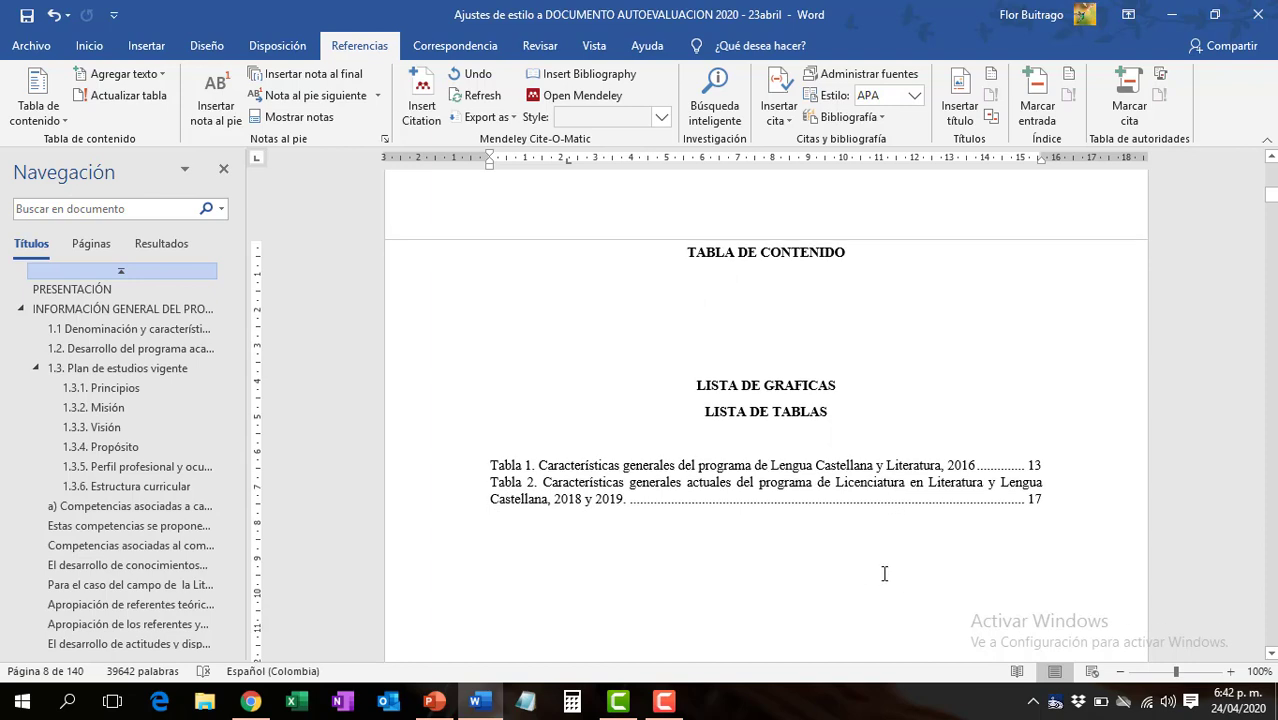
# - Follow the Tabla 1 entry in the list of tables to its caption in section 1.1 and save the document
pyautogui.click(830, 468)
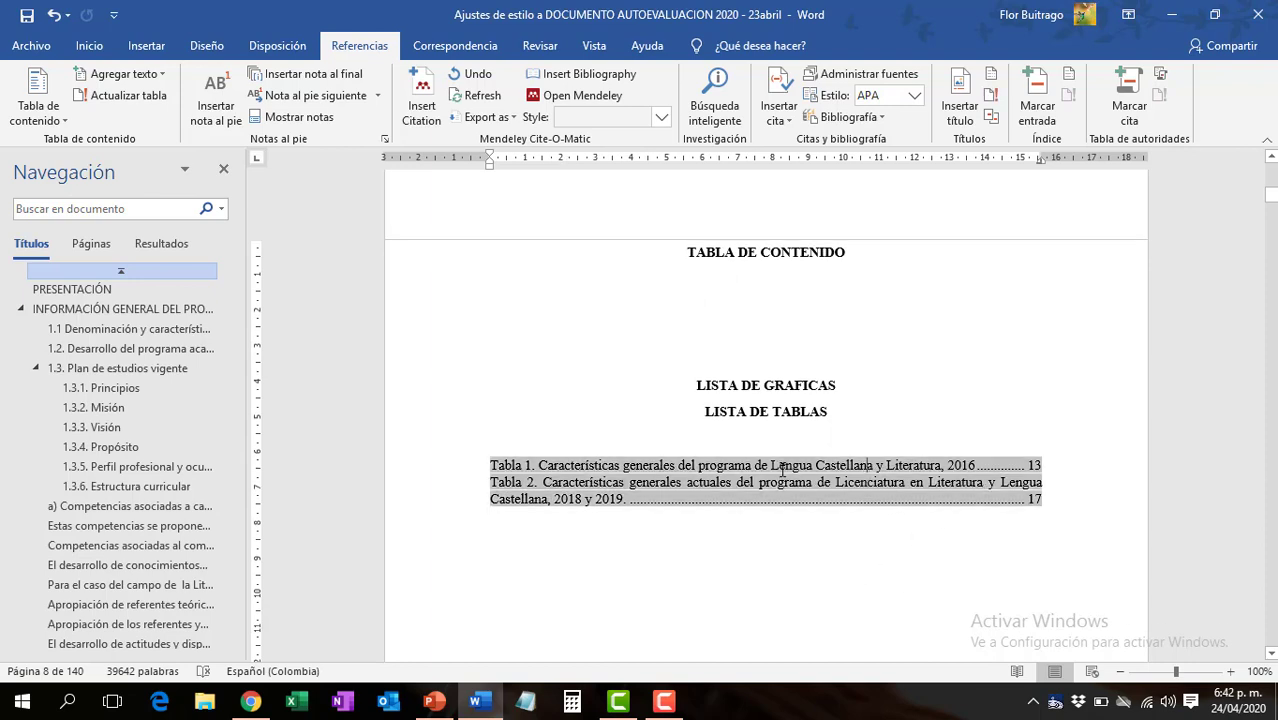
pyautogui.keyDown('shift'); pyautogui.click(551, 465); pyautogui.keyUp('shift')
pyautogui.click(522, 464)
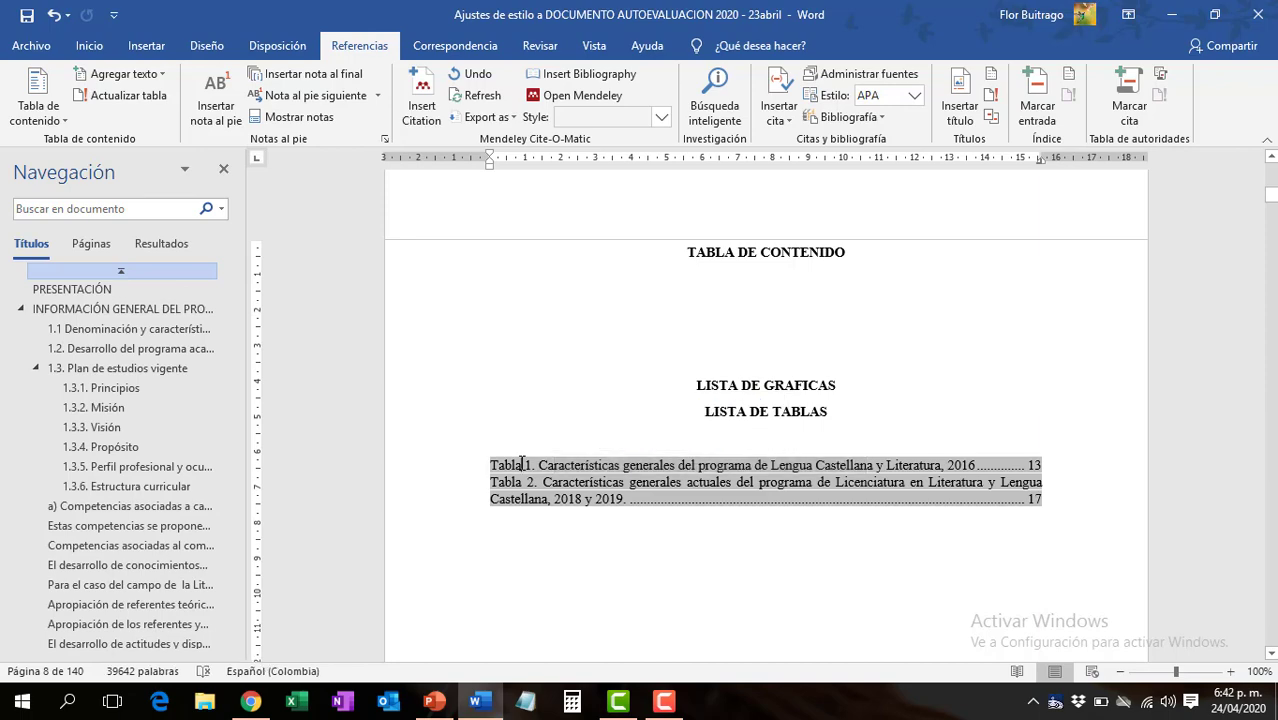
pyautogui.keyDown('ctrl'); pyautogui.click(626, 466); pyautogui.keyUp('ctrl')
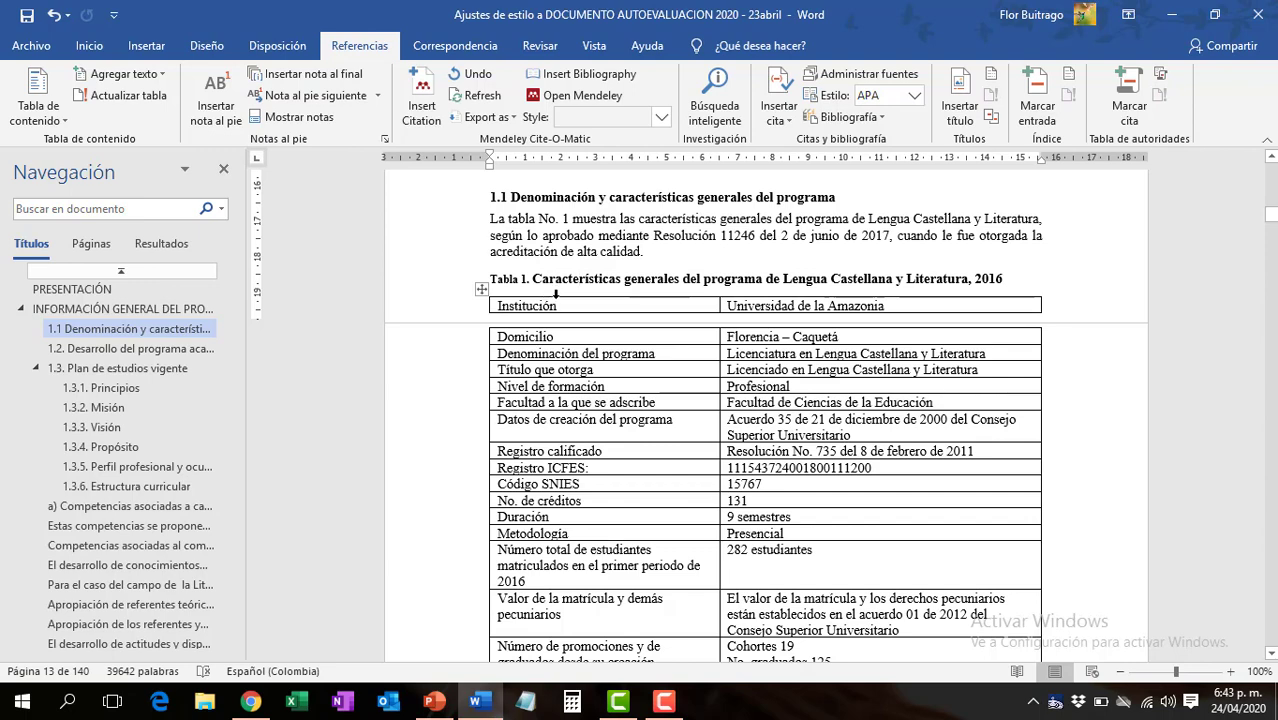
pyautogui.click(27, 16)
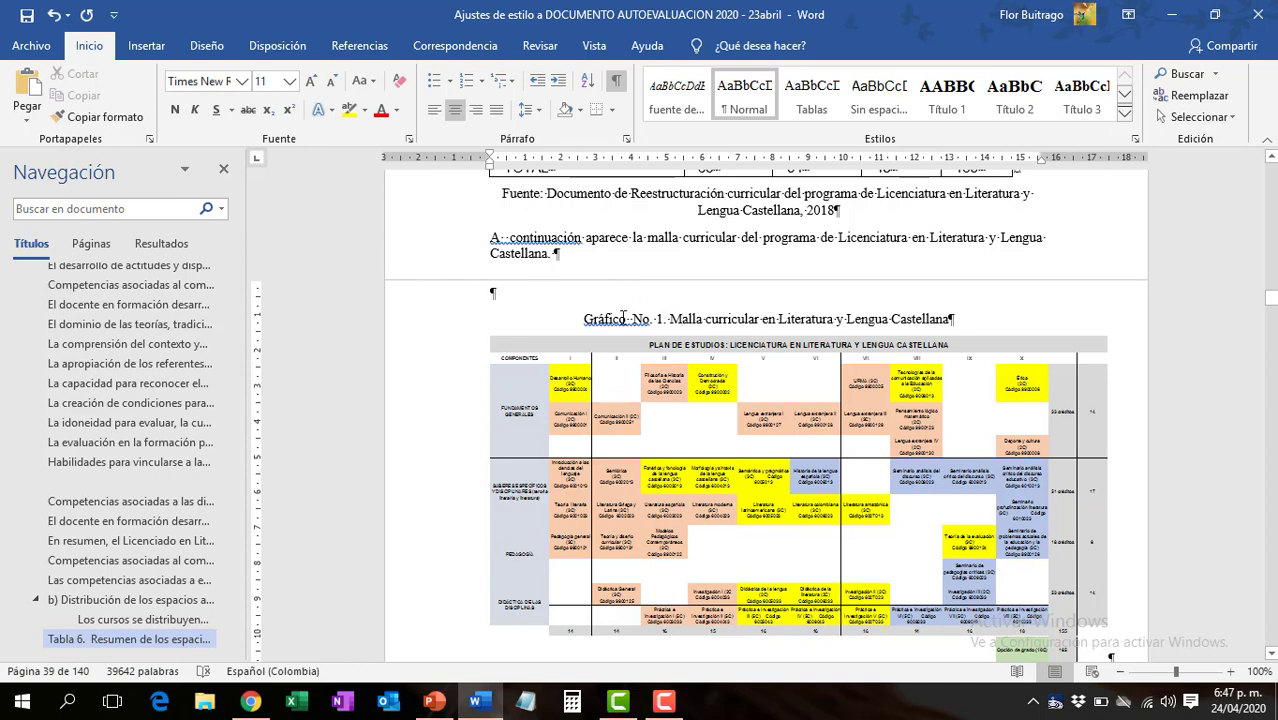
# - Apply the Normal style to the curriculum graphic's title, delete its manual "Gráfico No. 1." label and hide the formatting marks
pyautogui.click(745, 108)
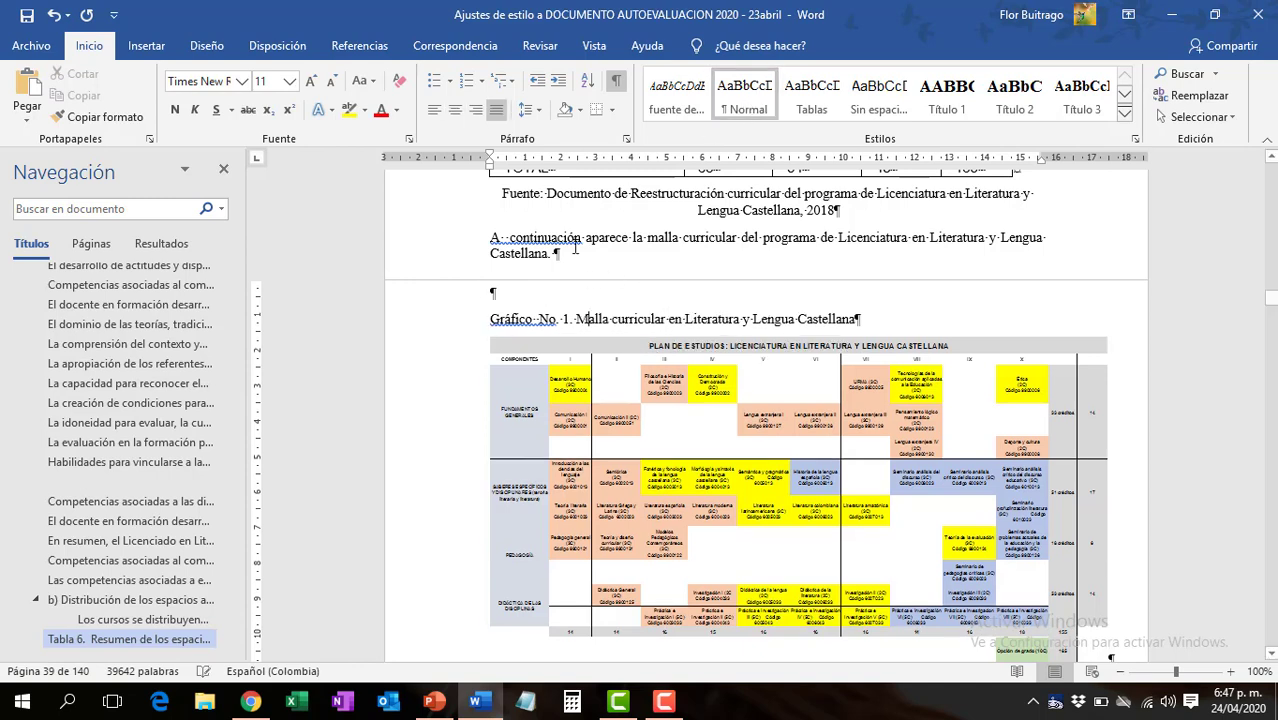
pyautogui.moveTo(575, 320); pyautogui.dragTo(490, 320)
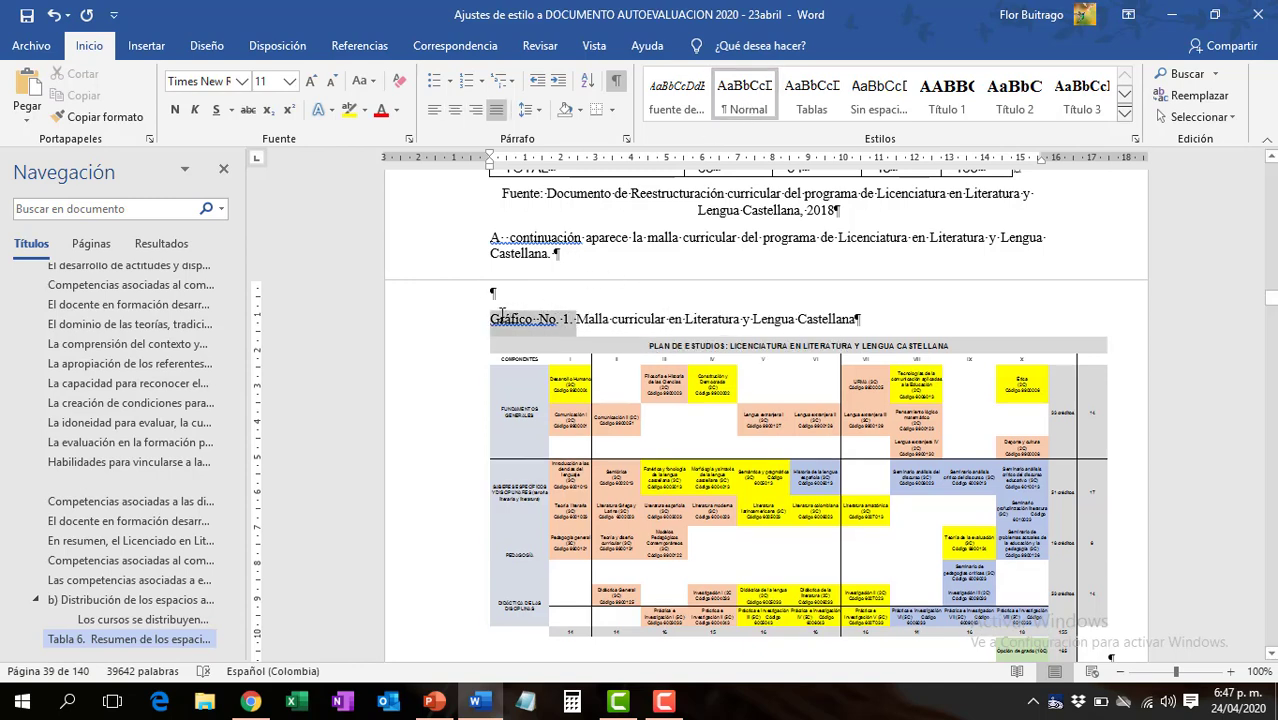
pyautogui.press('Delete')
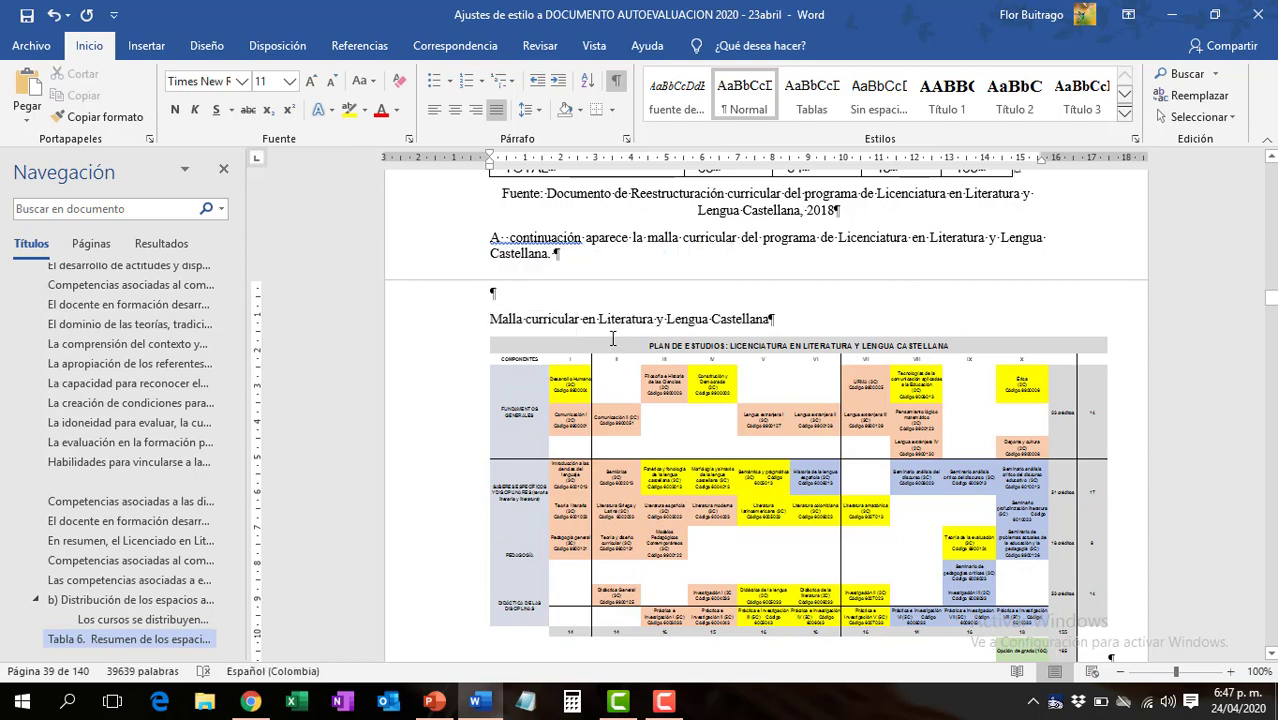
pyautogui.click(615, 85)
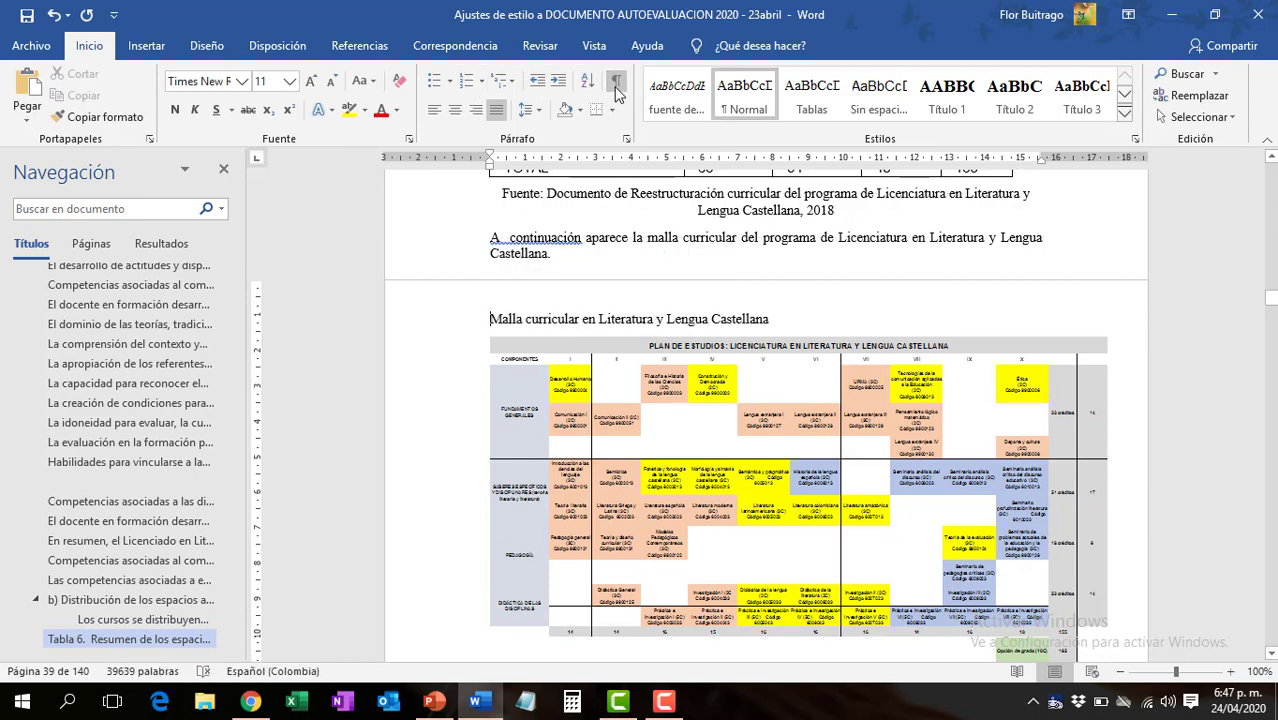
# - Create a new caption label "Gráfico" and insert "Gráfico 1." before the title "Malla curricular en Literatura y Lengua Castellana"
pyautogui.click(372, 46)
pyautogui.click(958, 85)
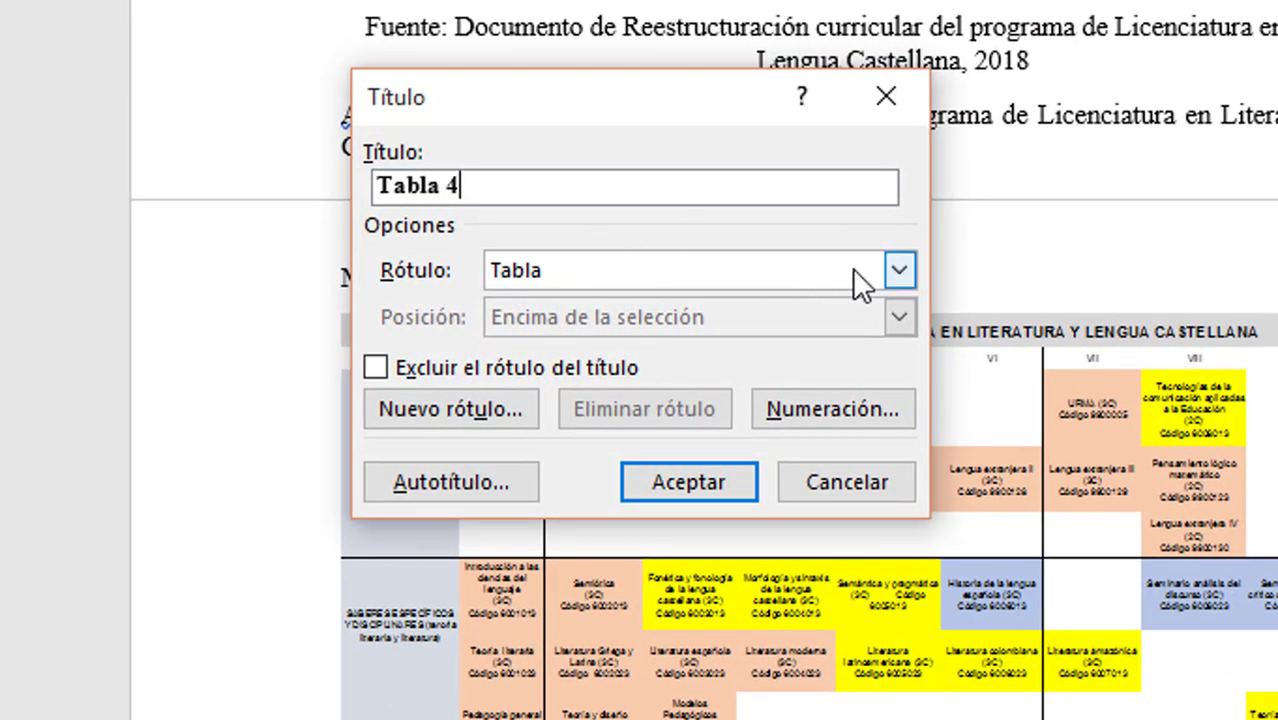
pyautogui.click(899, 270)
pyautogui.click(899, 270)
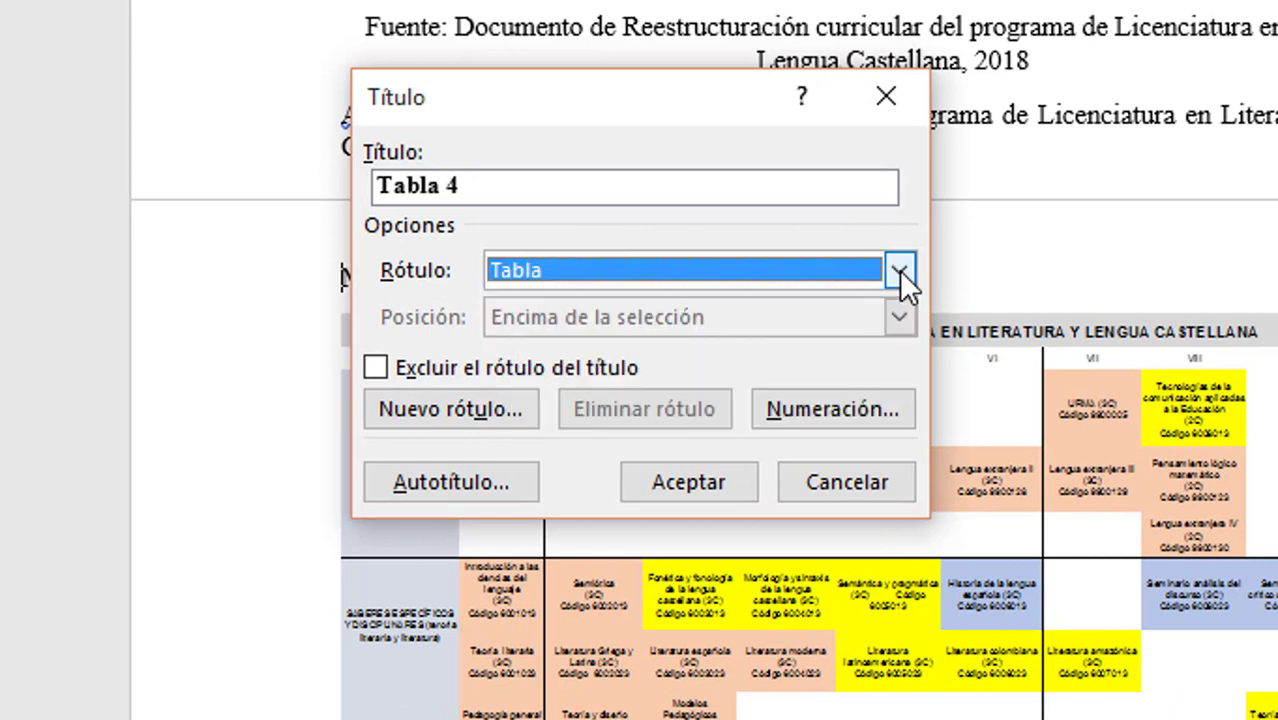
pyautogui.click(457, 406)
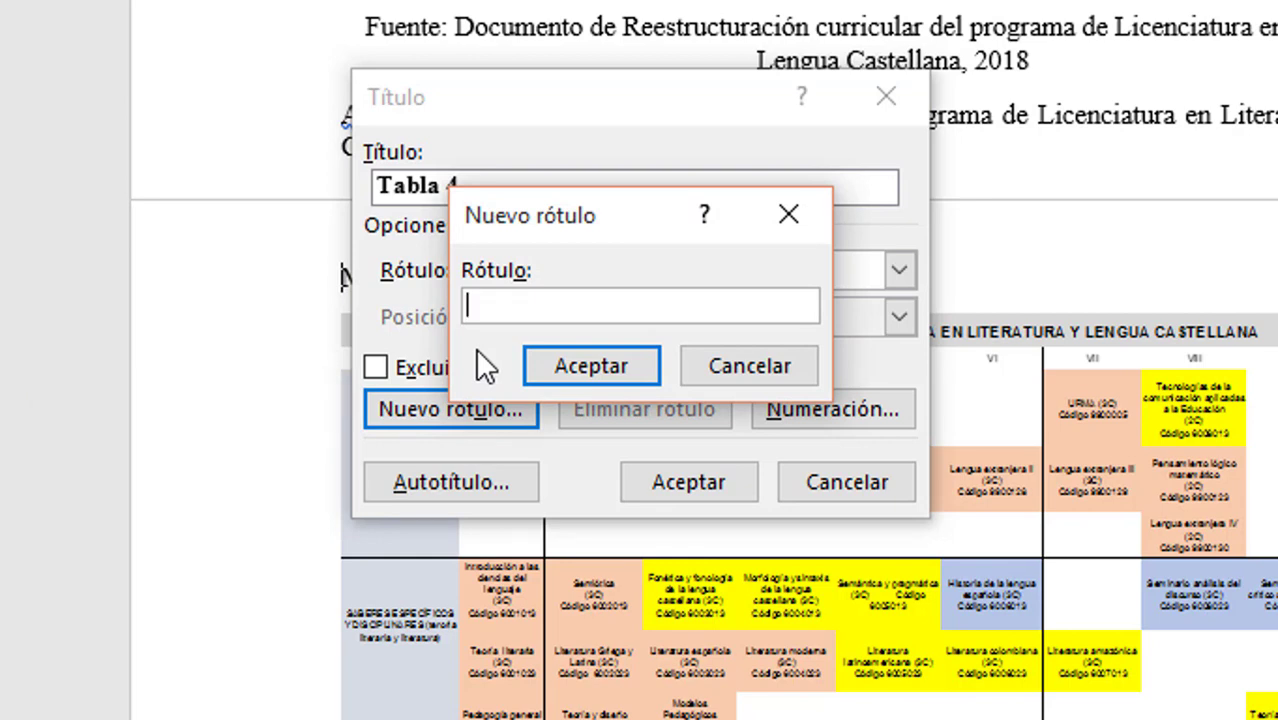
pyautogui.write('Gráfico')
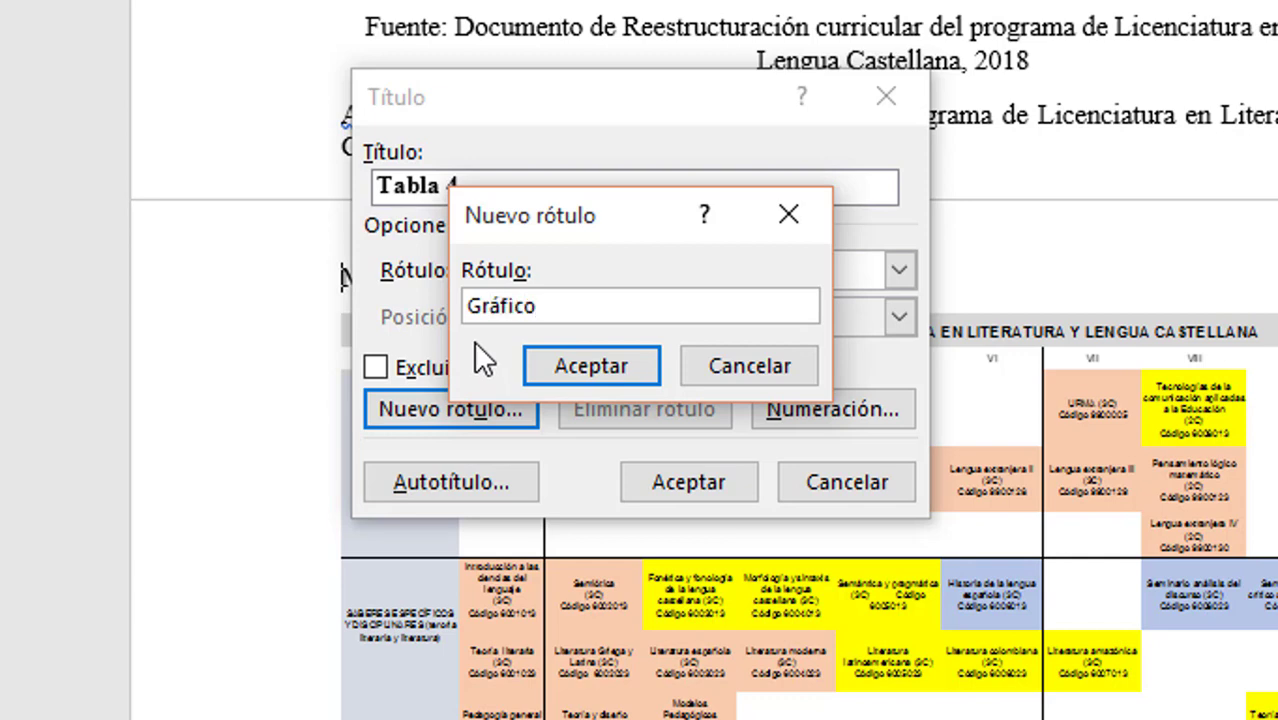
pyautogui.click(586, 365)
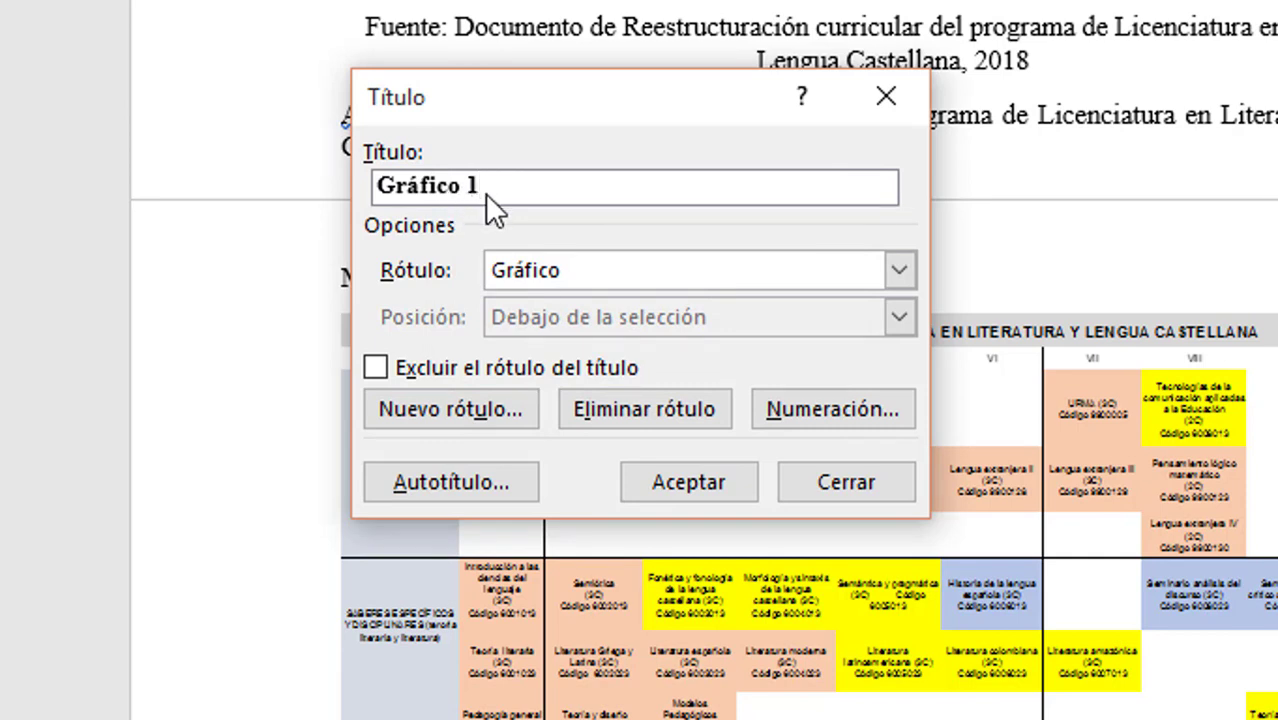
pyautogui.click(684, 484)
pyautogui.write('.')
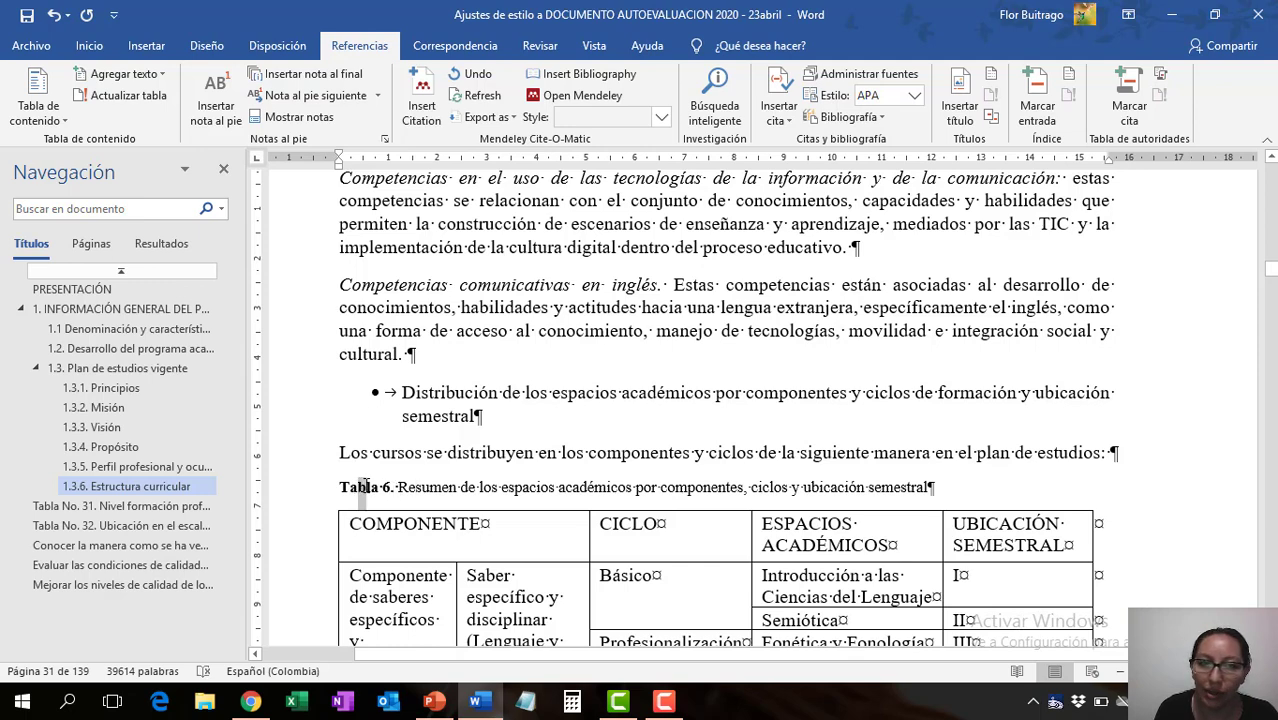
# - Copy the bold formatting of the "Tabla 6." label onto the rest of its caption text and save the document
pyautogui.moveTo(366, 487); pyautogui.dragTo(369, 490)
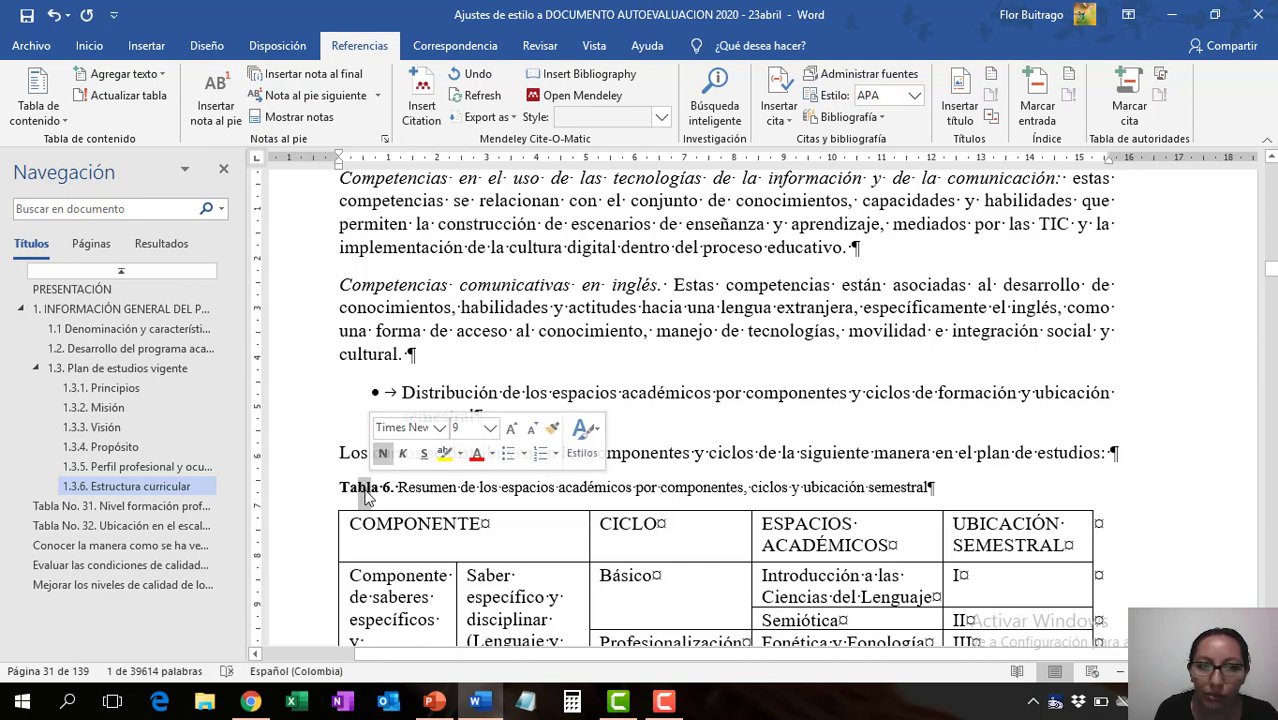
pyautogui.click(89, 46)
pyautogui.click(100, 116)
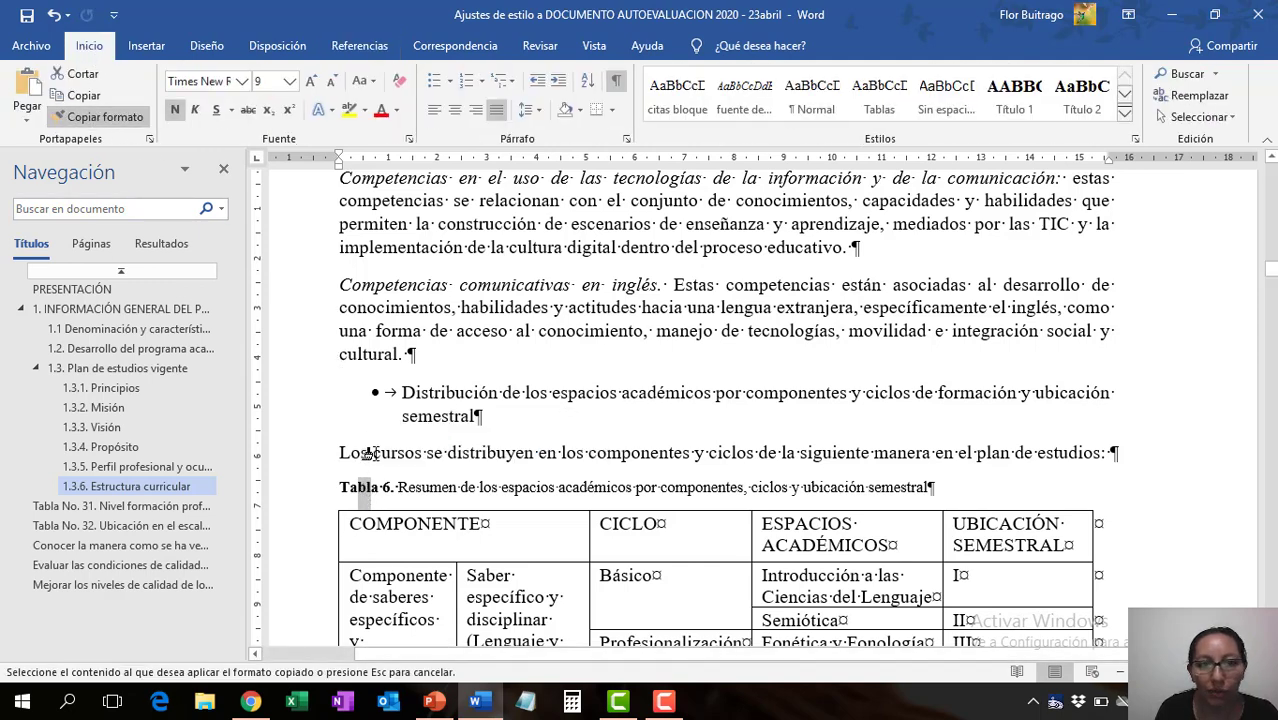
pyautogui.moveTo(393, 488); pyautogui.dragTo(934, 489)
pyautogui.click(621, 487)
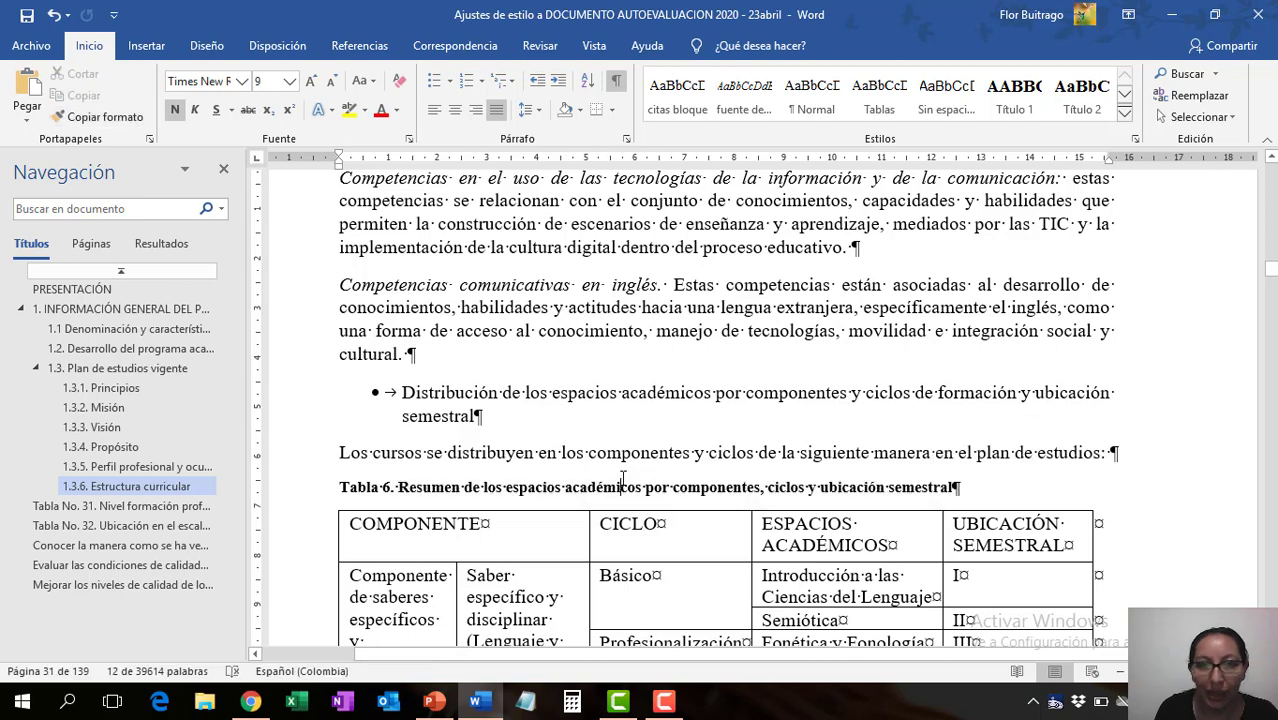
pyautogui.click(25, 16)
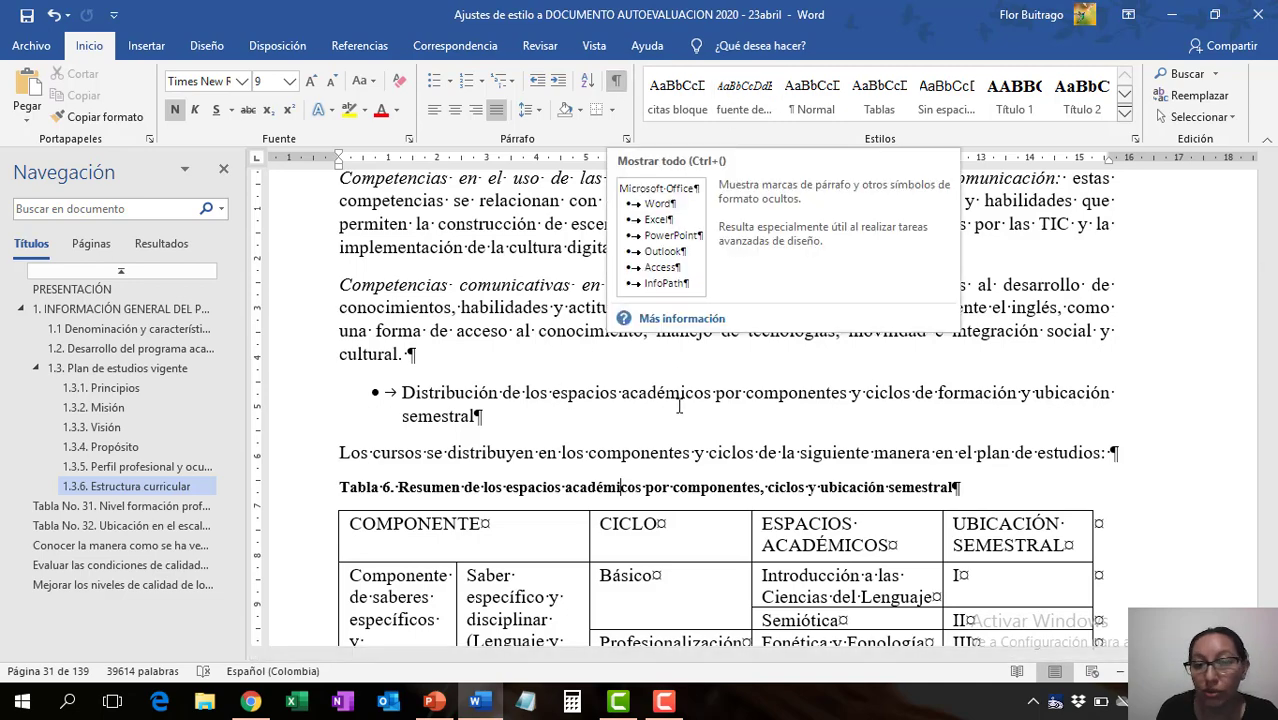
# - Apply the Normal style to the paragraph beginning "La normativa nacional, Decreto 1075" above the Tabla No.7 caption
pyautogui.scroll(-10, 588, 422)
pyautogui.scroll(-15, 588, 422)
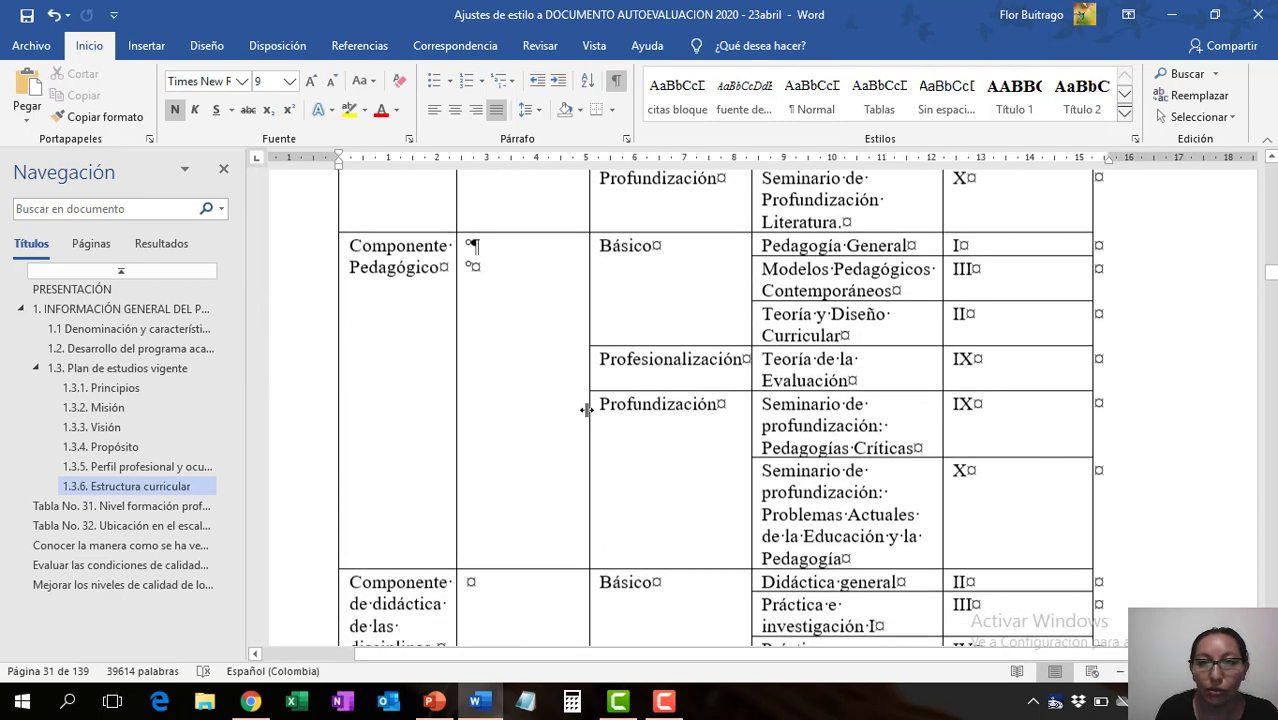
pyautogui.scroll(-1, 597, 404)
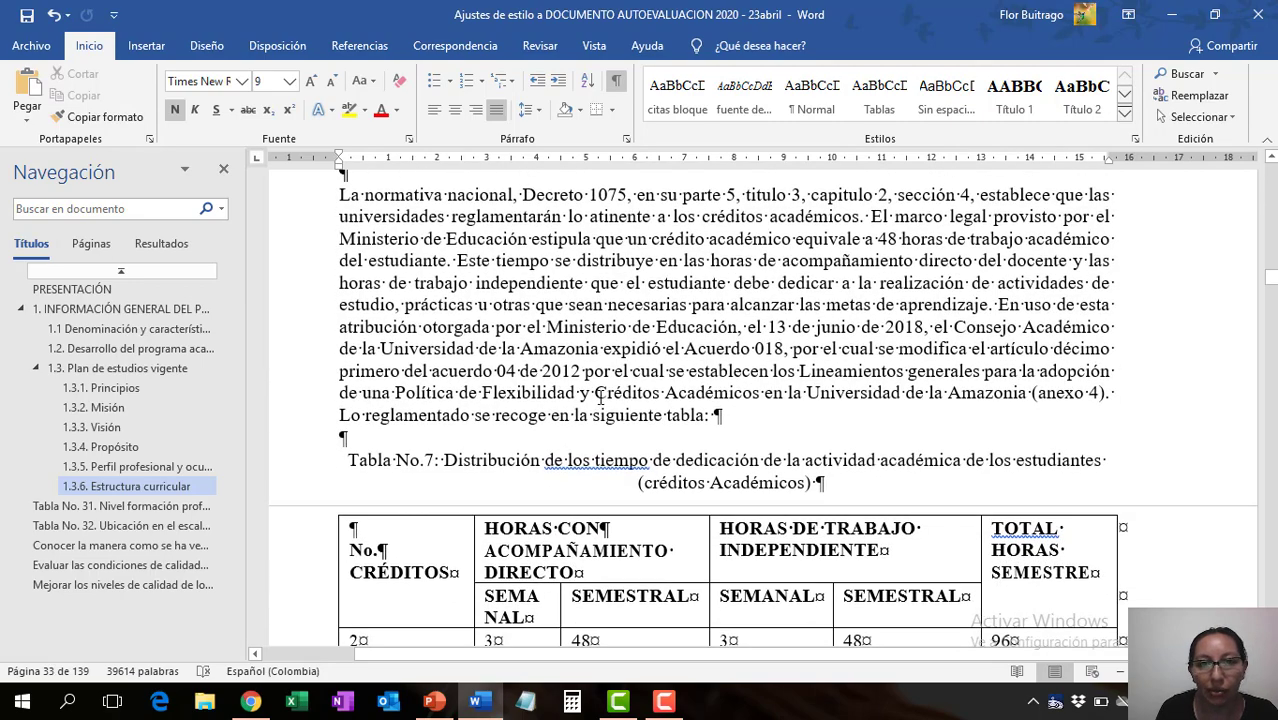
pyautogui.scroll(3, 597, 397)
pyautogui.click(354, 252)
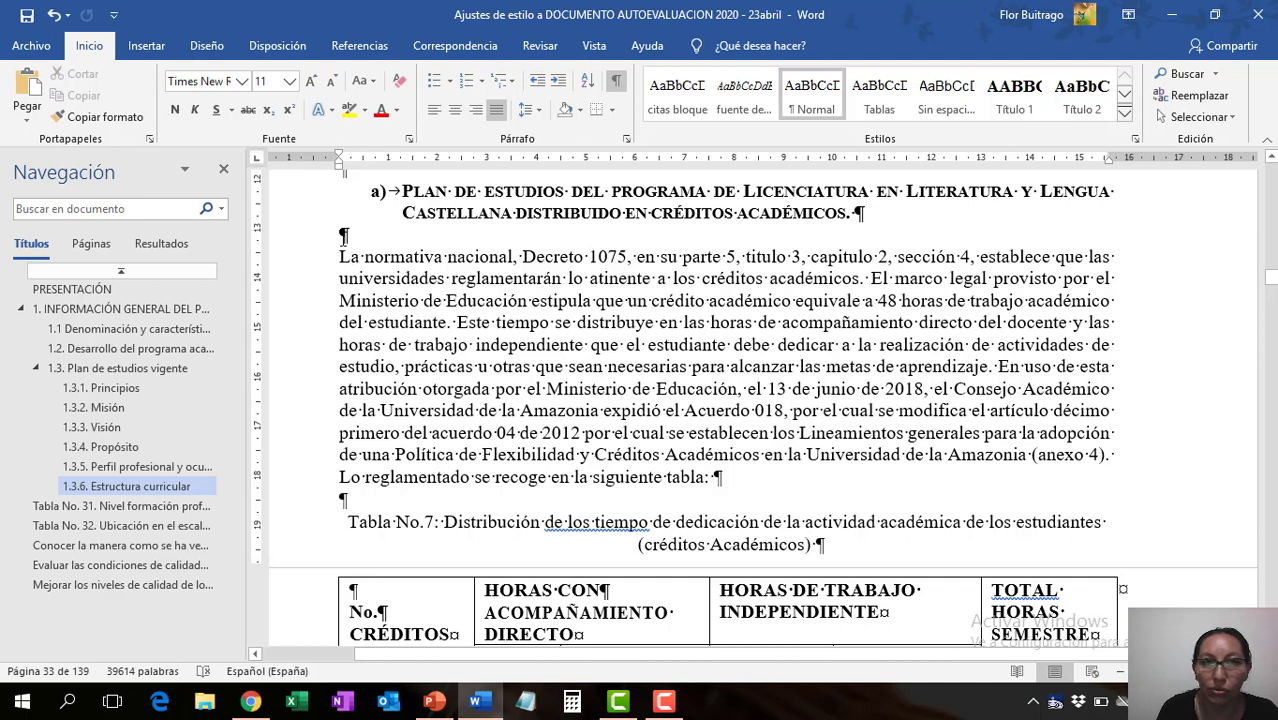
pyautogui.click(343, 242)
pyautogui.tripleClick(535, 367)
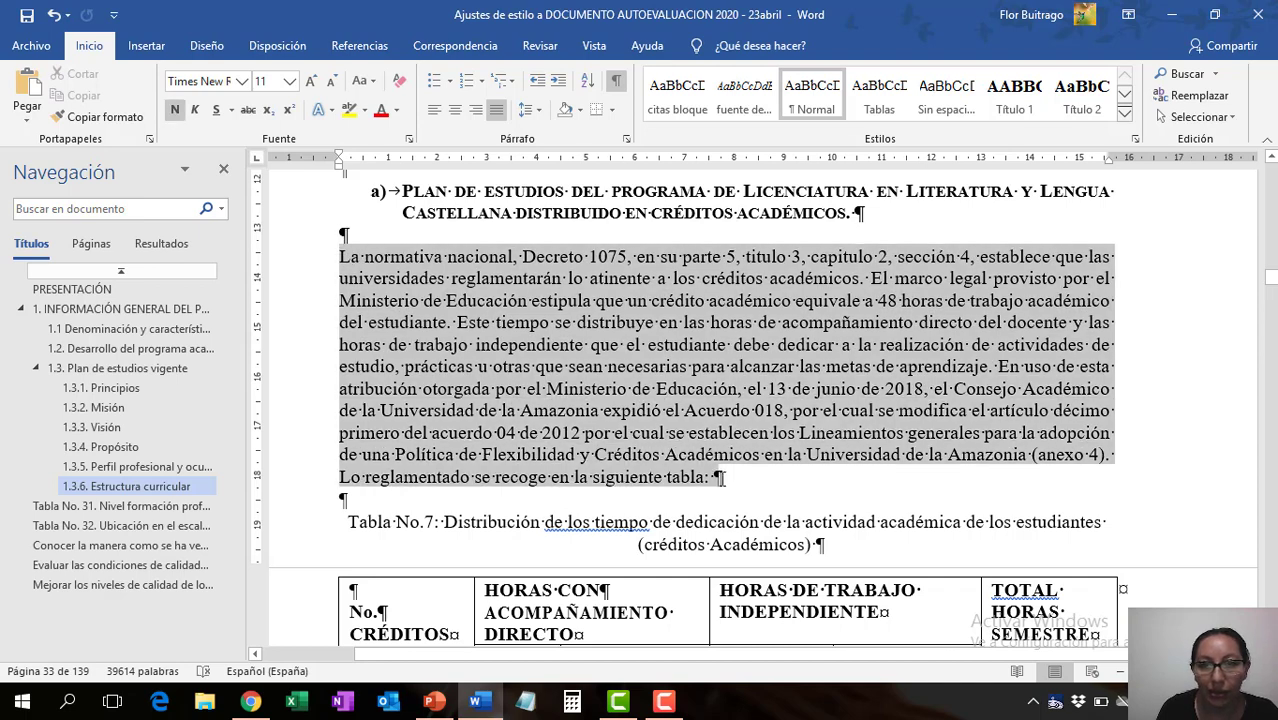
pyautogui.click(812, 95)
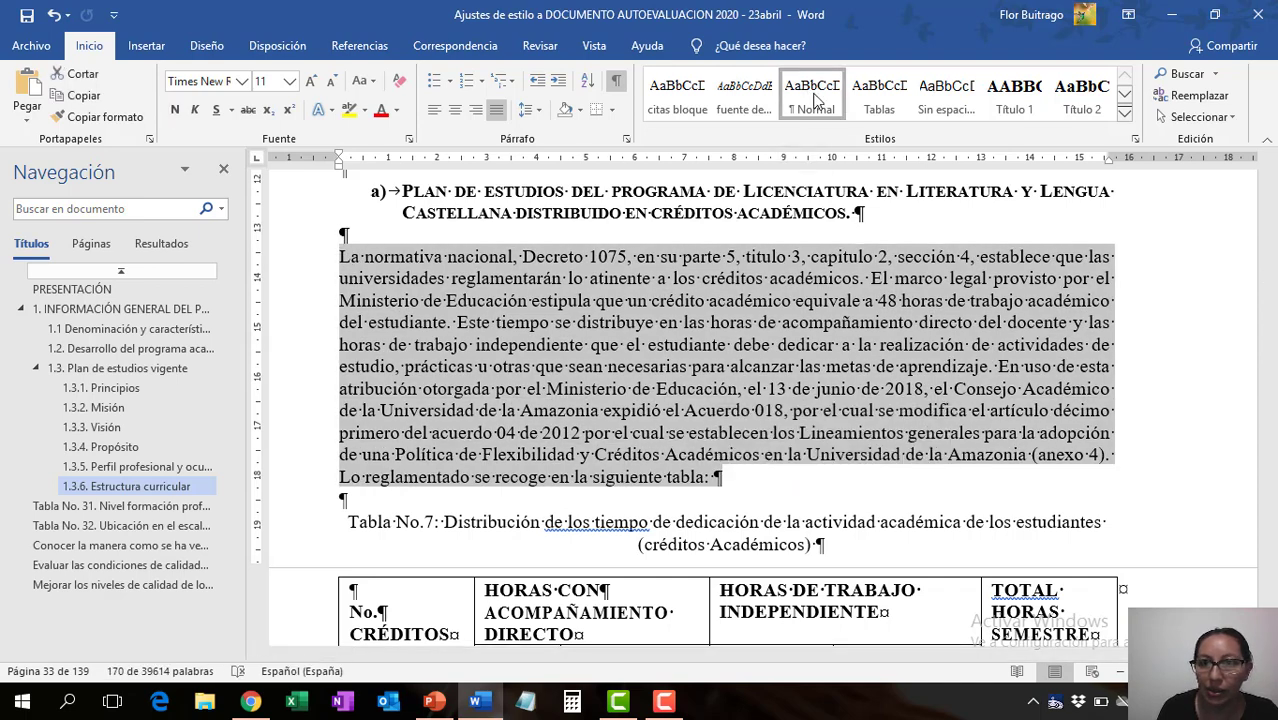
pyautogui.click(586, 445)
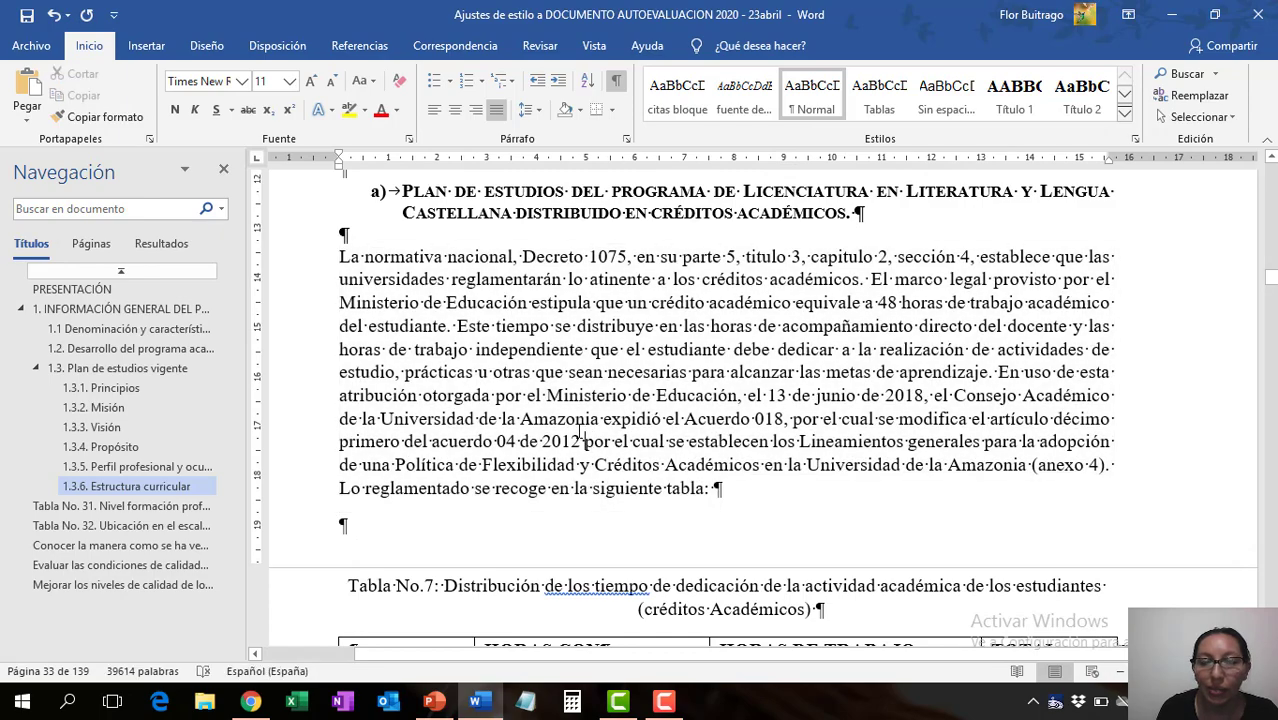
pyautogui.scroll(5, 642, 428)
pyautogui.scroll(-15, 642, 428)
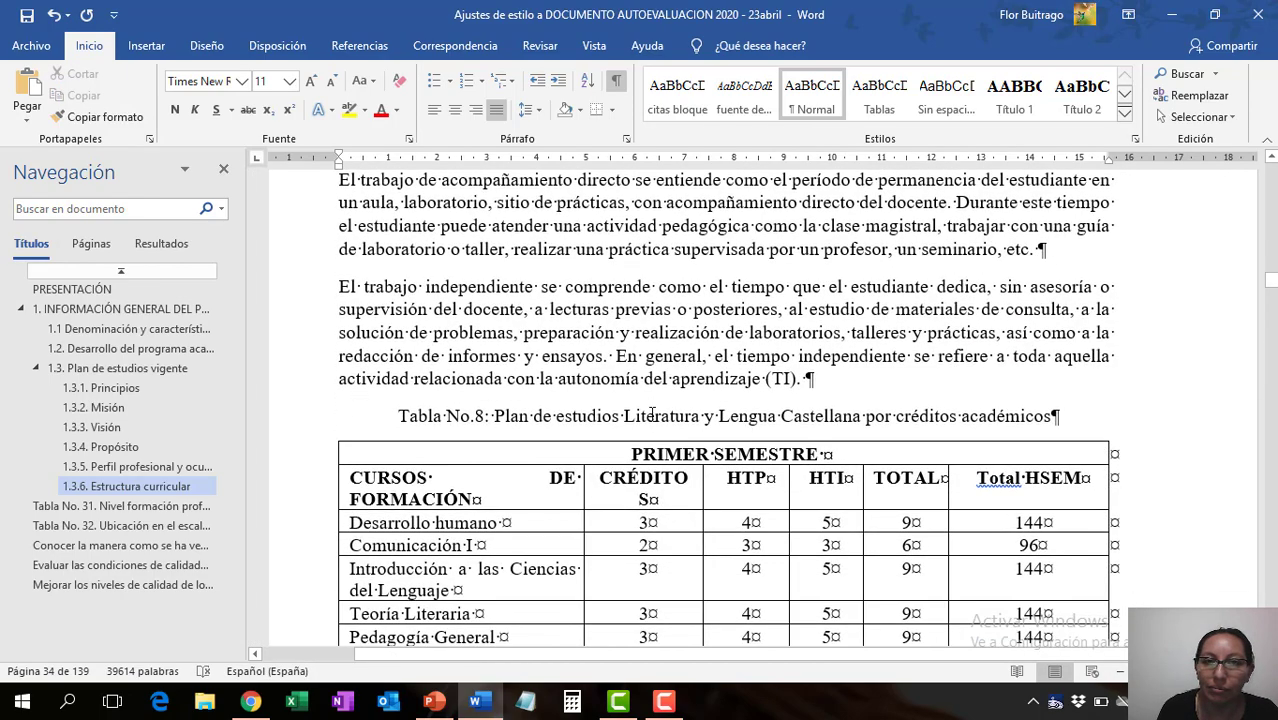
pyautogui.scroll(1, 653, 413)
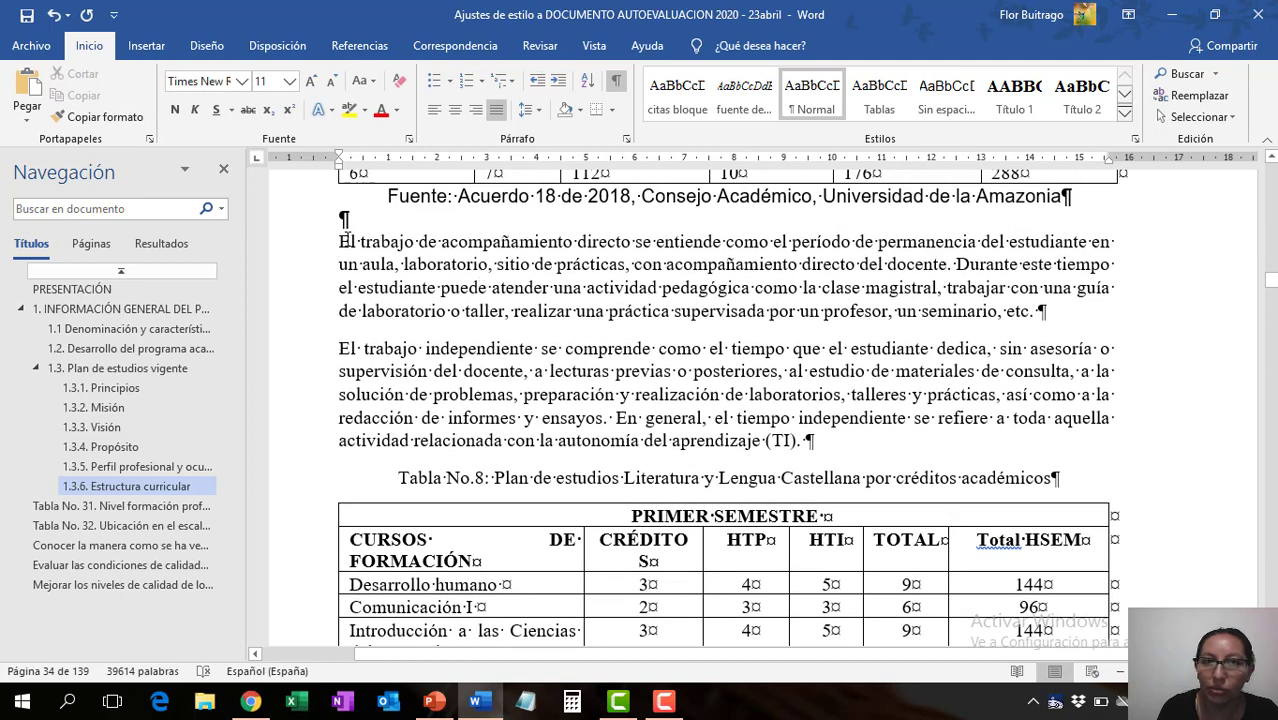
# - Copy the formatting of the paragraph above the Tabla No.7 caption onto the two "El trabajo..." paragraphs above the Tabla No.8 caption
pyautogui.scroll(7, 454, 312)
pyautogui.scroll(1, 454, 312)
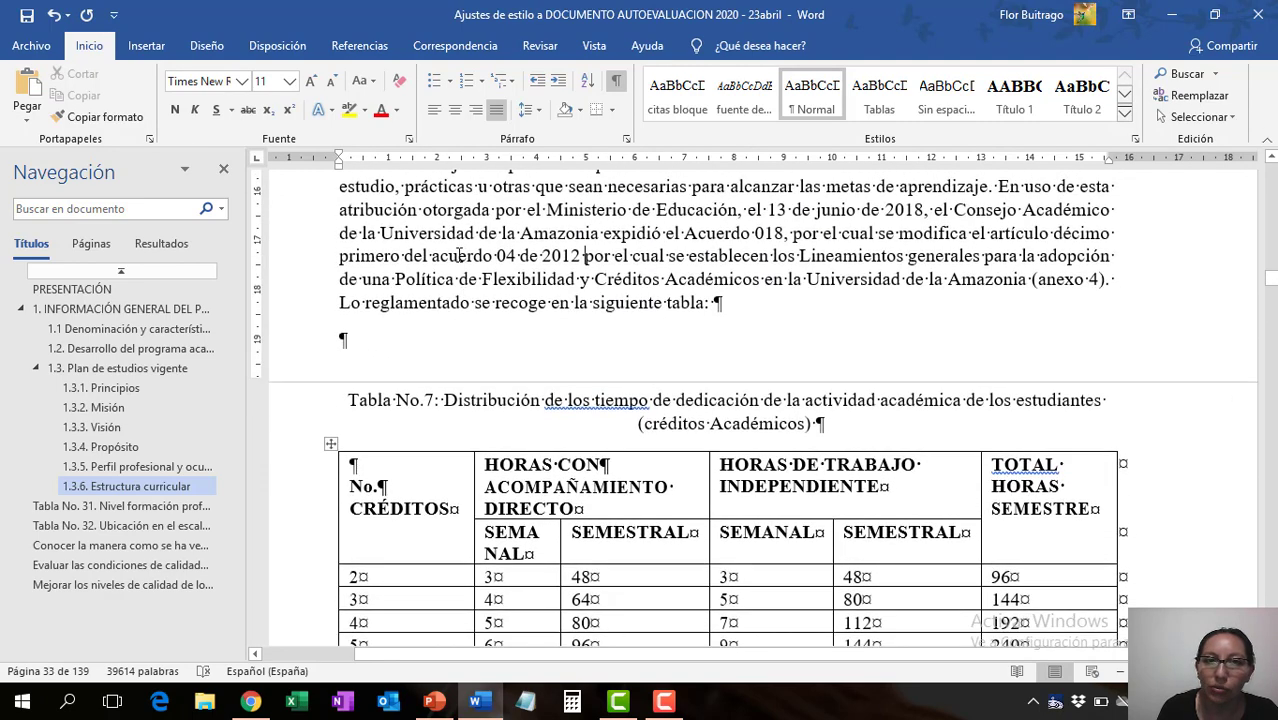
pyautogui.moveTo(441, 257); pyautogui.dragTo(467, 257)
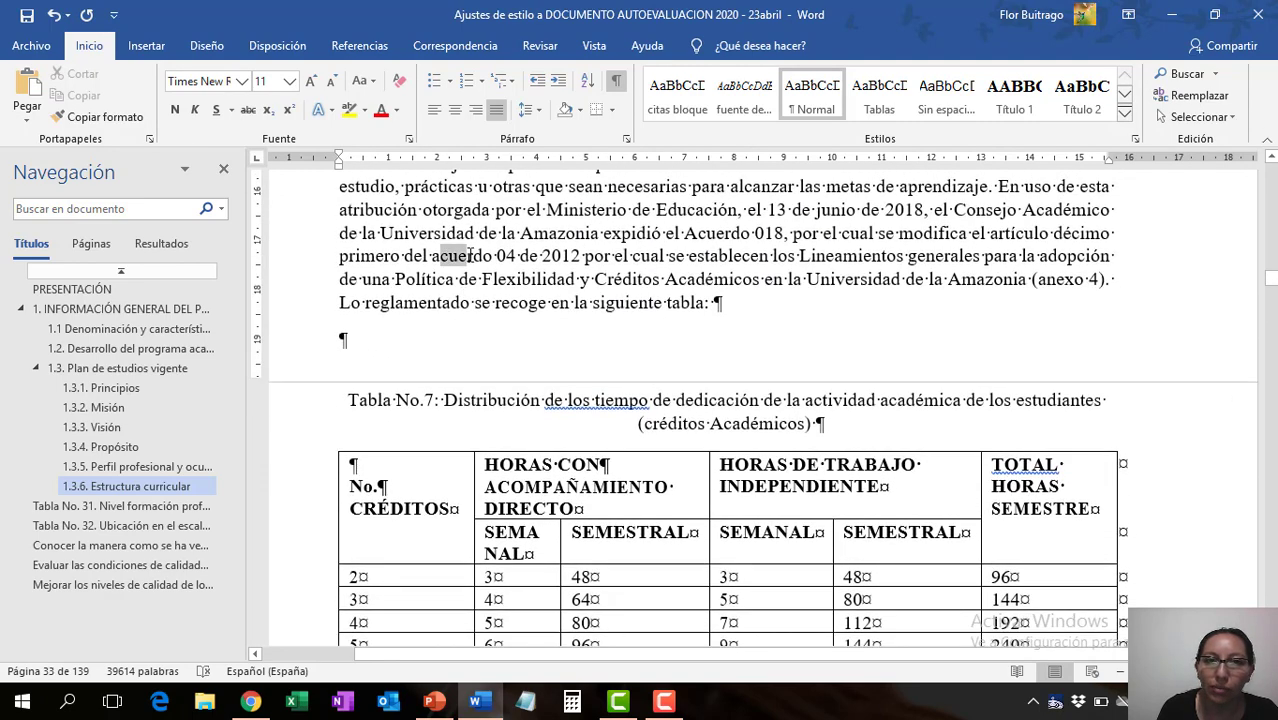
pyautogui.click(133, 121)
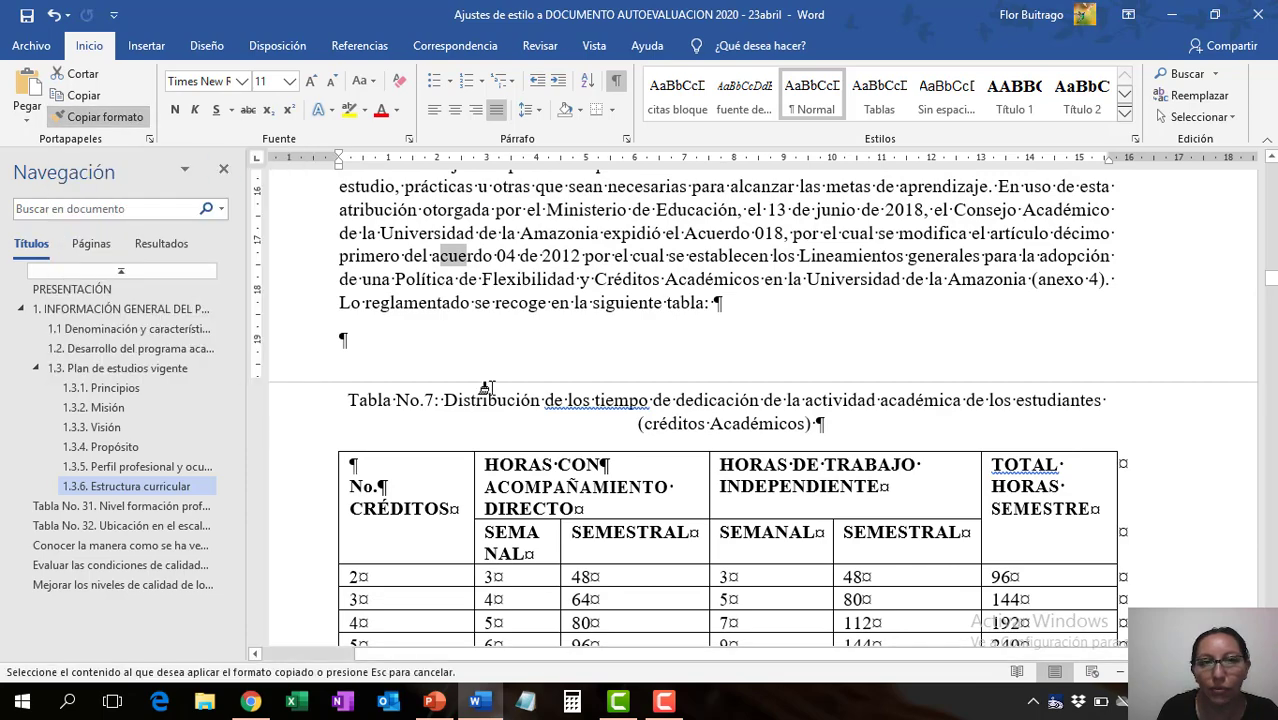
pyautogui.scroll(-8, 430, 370)
pyautogui.moveTo(338, 180); pyautogui.dragTo(810, 378)
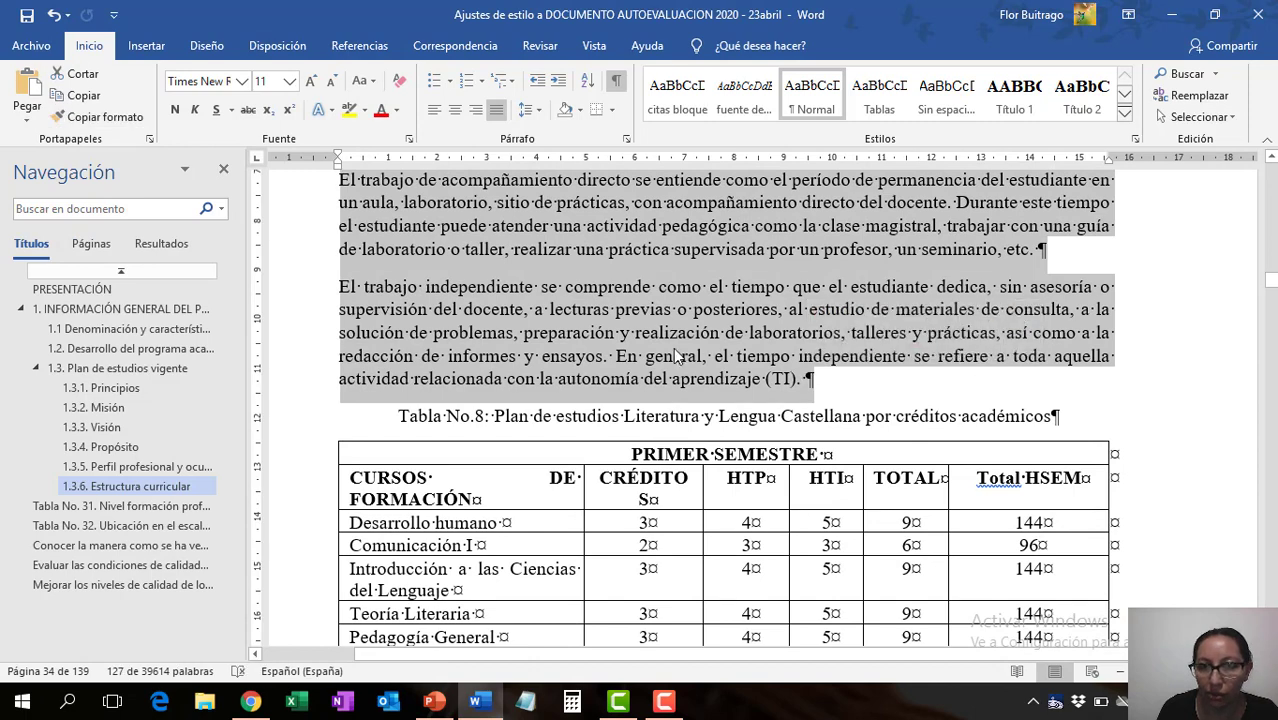
pyautogui.click(672, 350)
pyautogui.scroll(2, 672, 350)
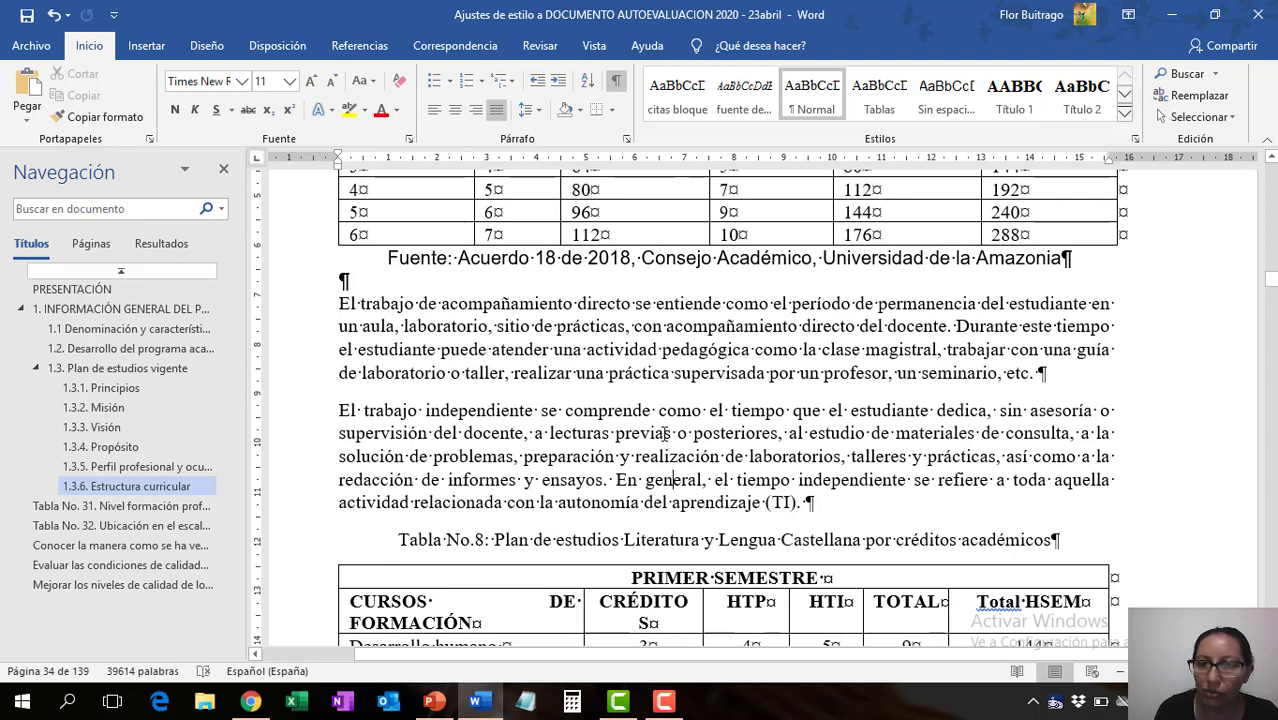
pyautogui.click(652, 411)
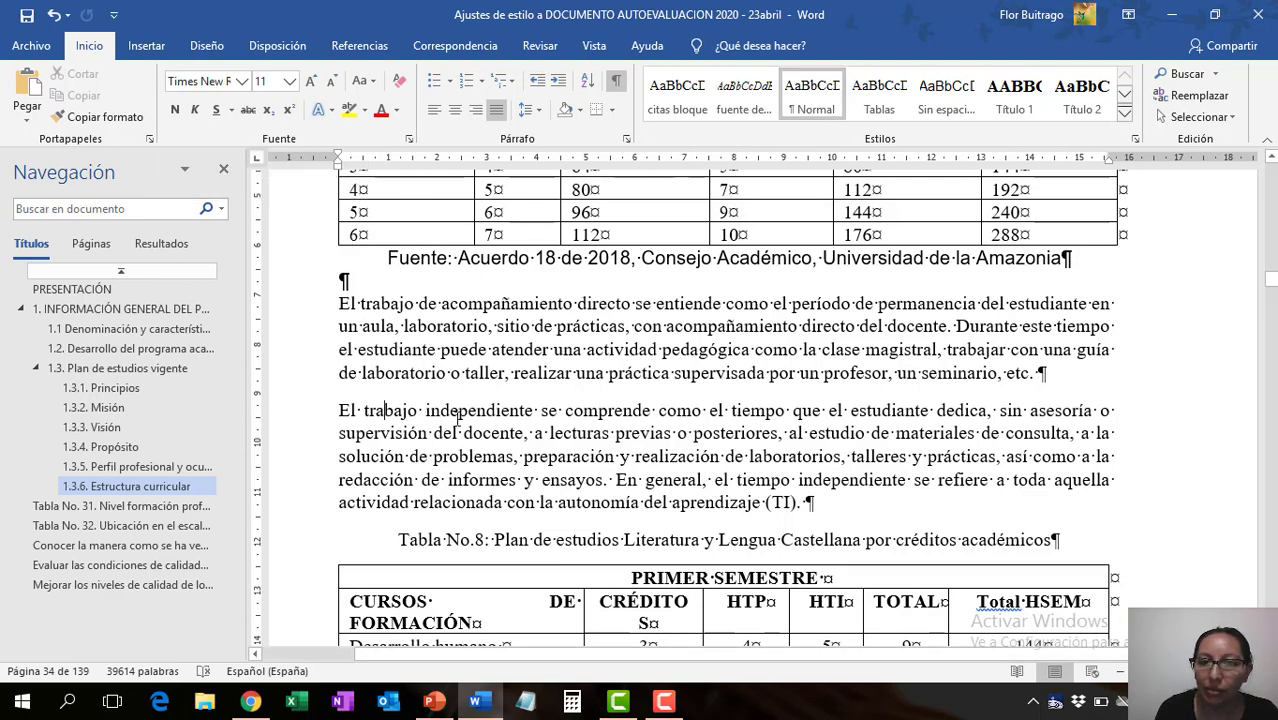
pyautogui.scroll(5, 376, 378)
pyautogui.click(14, 14)
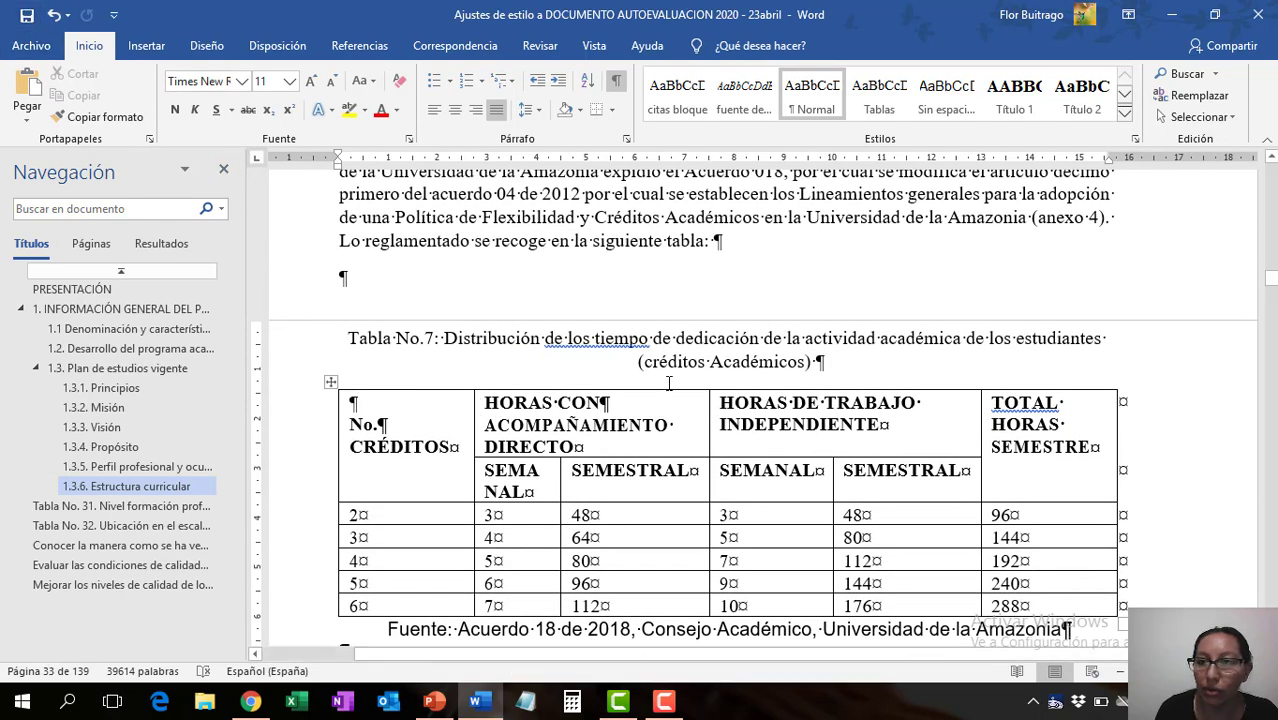
# - Adjust the paragraph spacing after the block quote beginning "el reconocimiento por parte del Estado" in the PRESENTACIÓN section
pyautogui.moveTo(1272, 284); pyautogui.dragTo(1271, 202)
pyautogui.scroll(-10, 1041, 382)
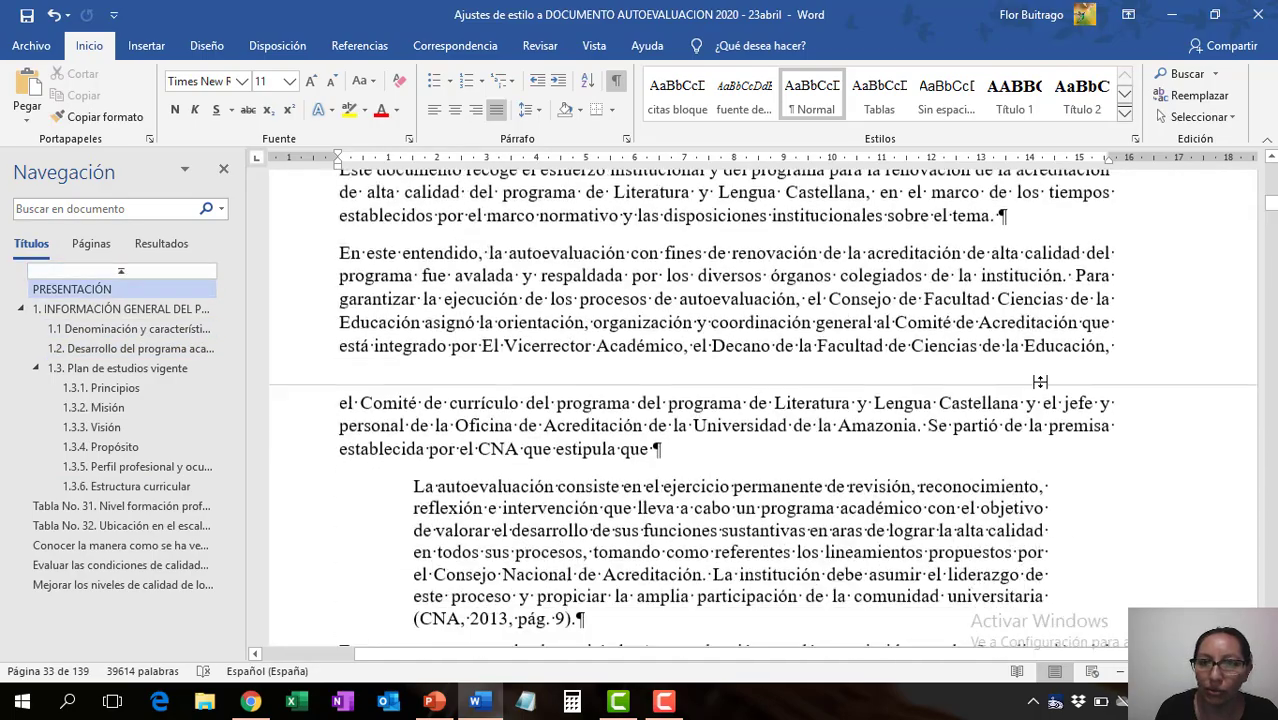
pyautogui.scroll(4, 1041, 384)
pyautogui.scroll(3, 1041, 382)
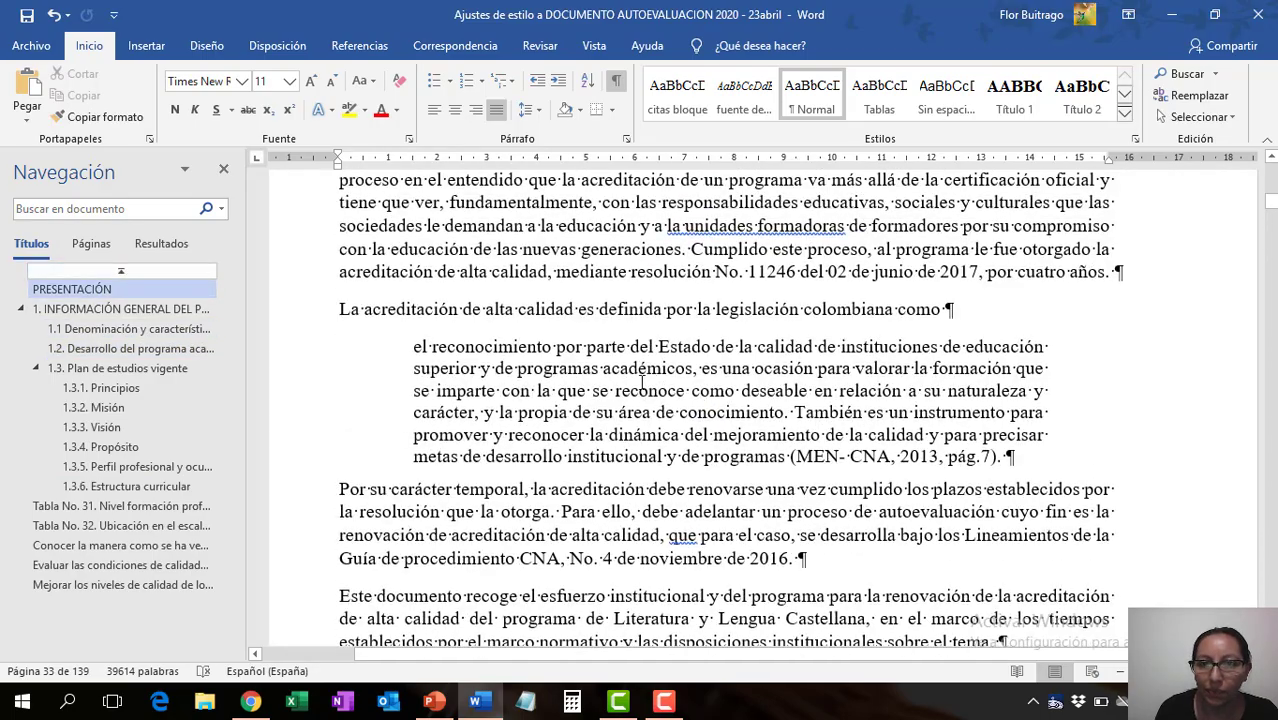
pyautogui.click(631, 381)
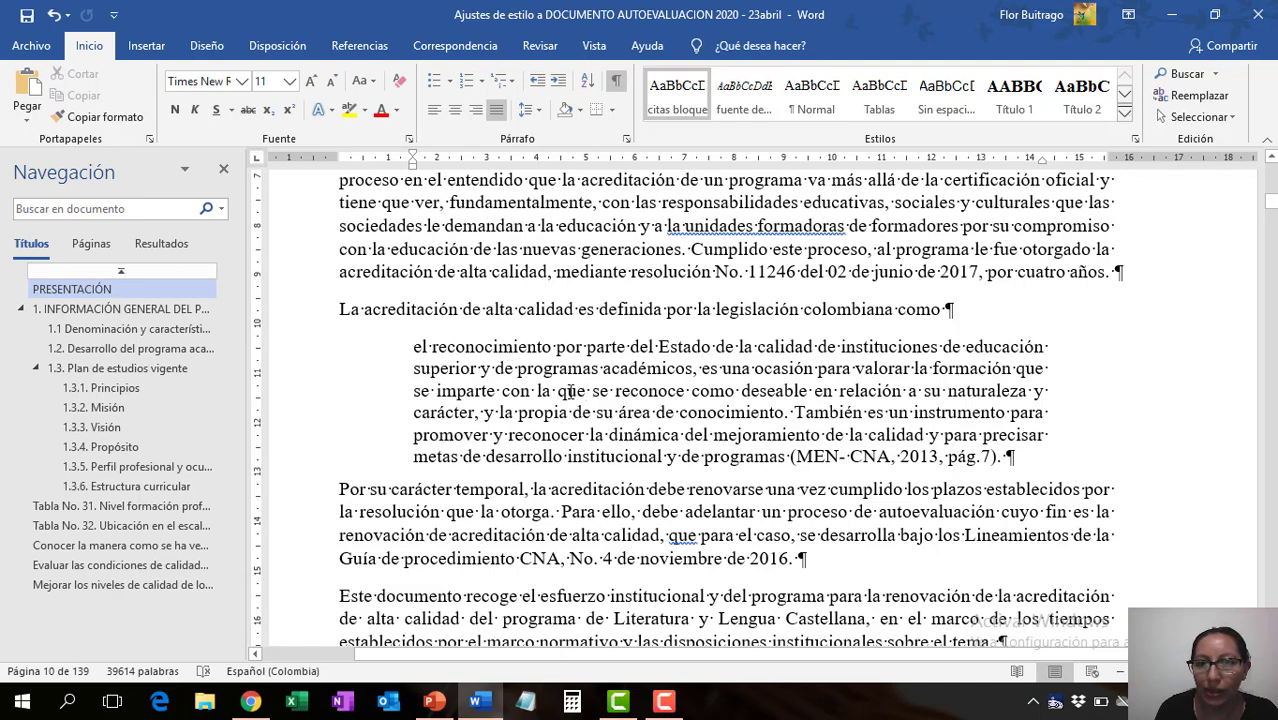
pyautogui.rightClick(568, 391)
pyautogui.click(617, 530)
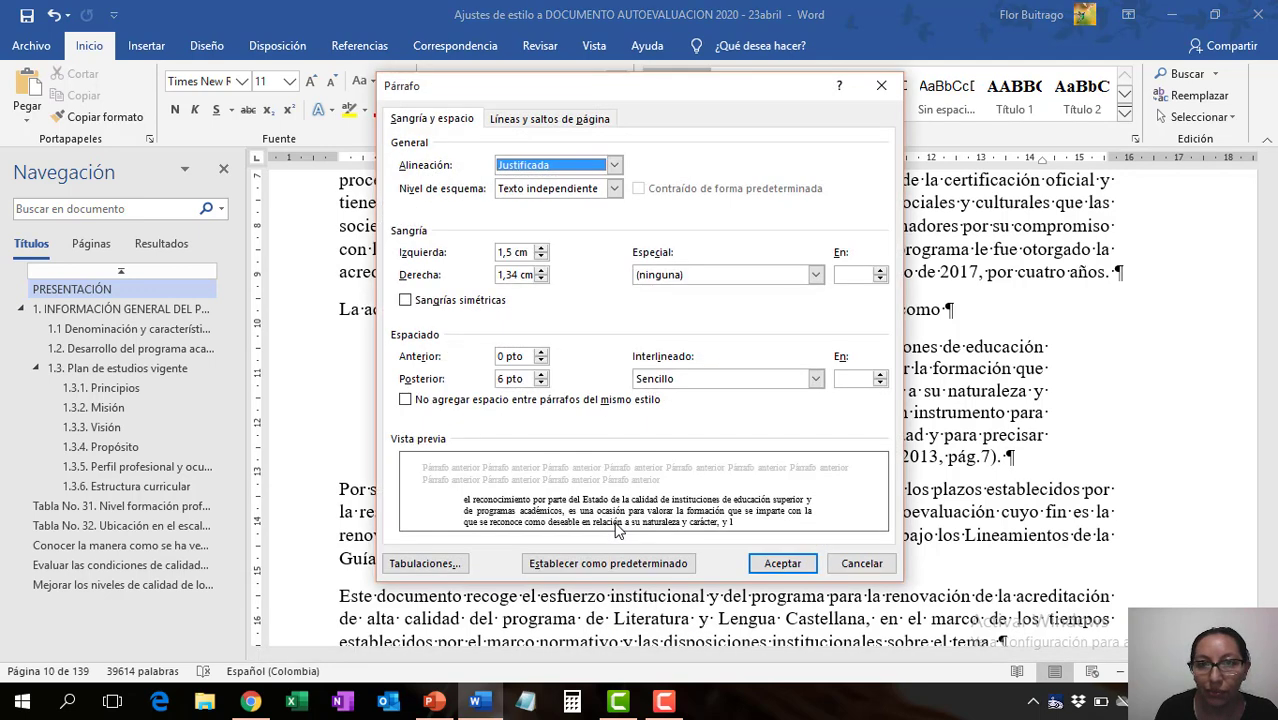
pyautogui.click(497, 378)
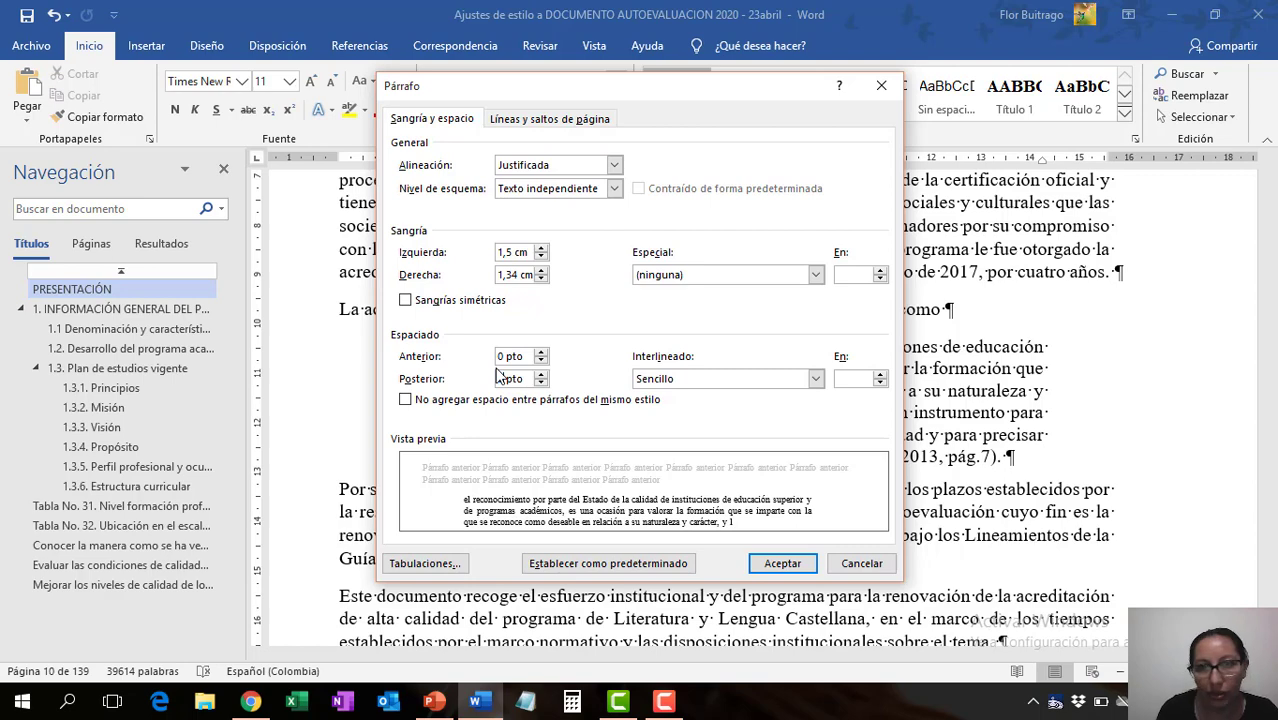
pyautogui.click(788, 563)
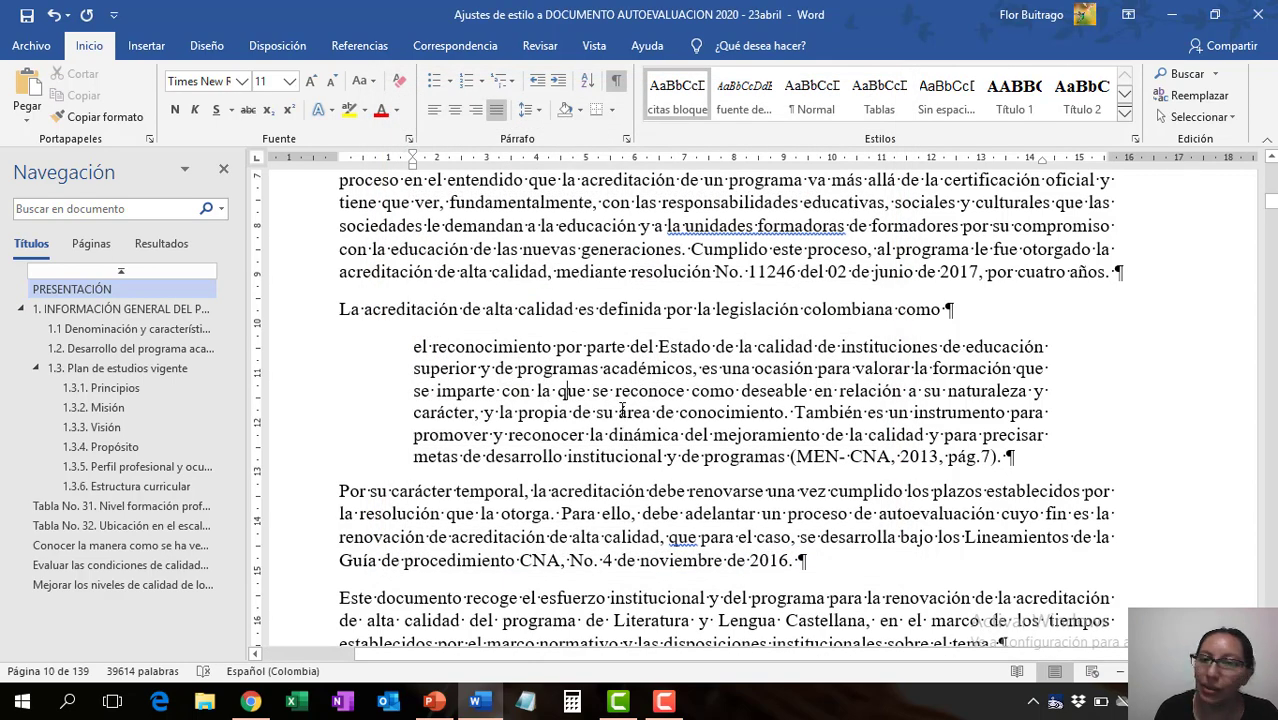
# - Update the "citas bloque" style to match the adjusted block quote
pyautogui.scroll(-5, 628, 415)
pyautogui.scroll(5, 628, 415)
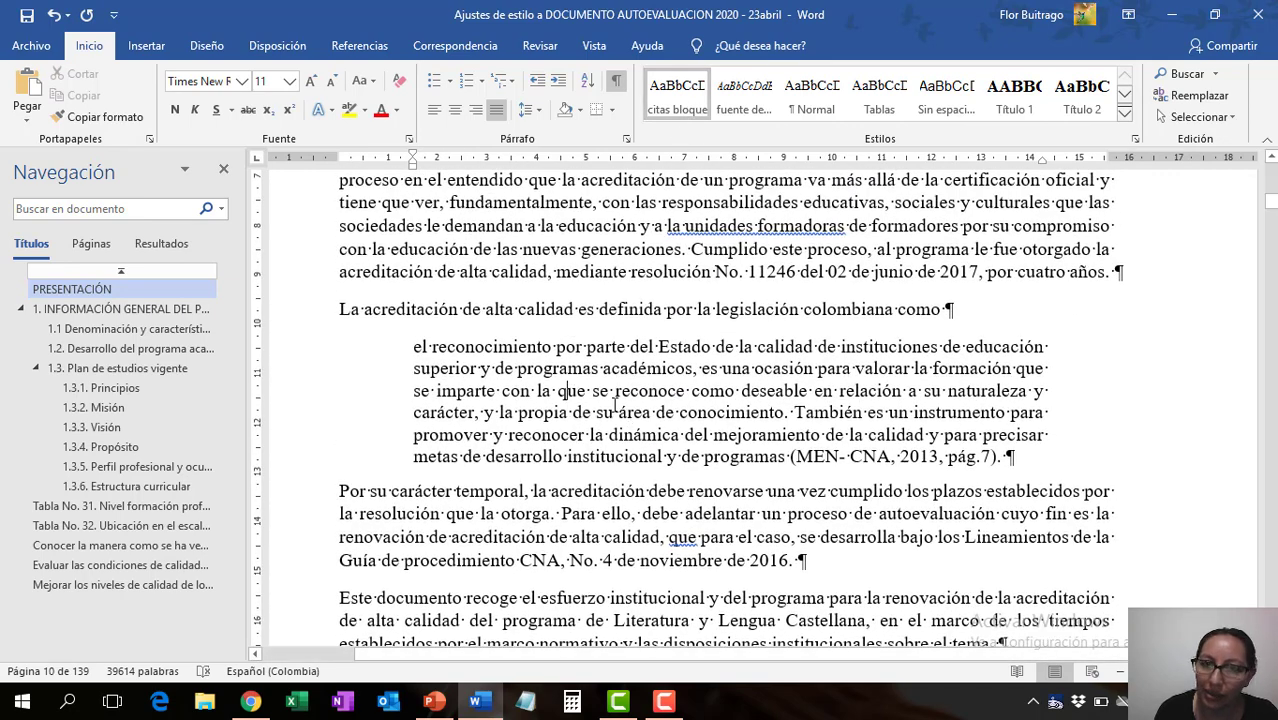
pyautogui.rightClick(670, 103)
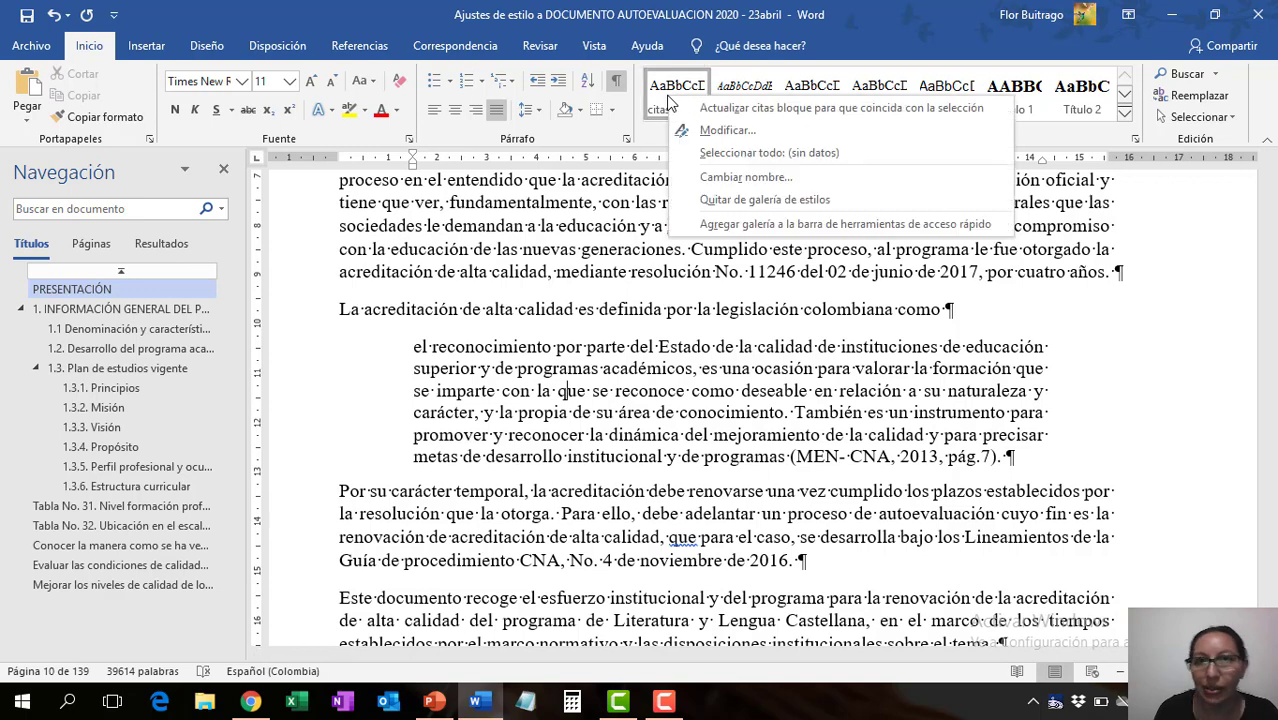
pyautogui.click(761, 106)
# - Examine the spacing around the block quotes in the PRESENTACIÓN section
pyautogui.scroll(-5, 683, 432)
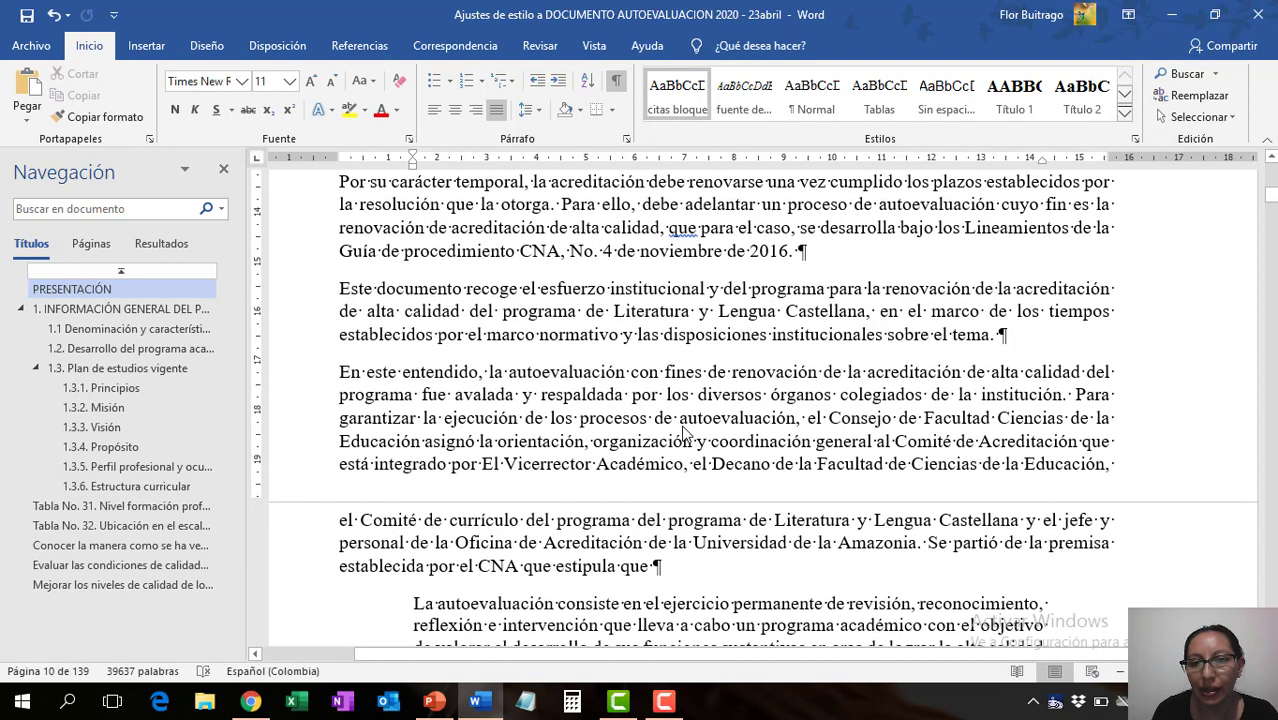
pyautogui.scroll(-4, 683, 432)
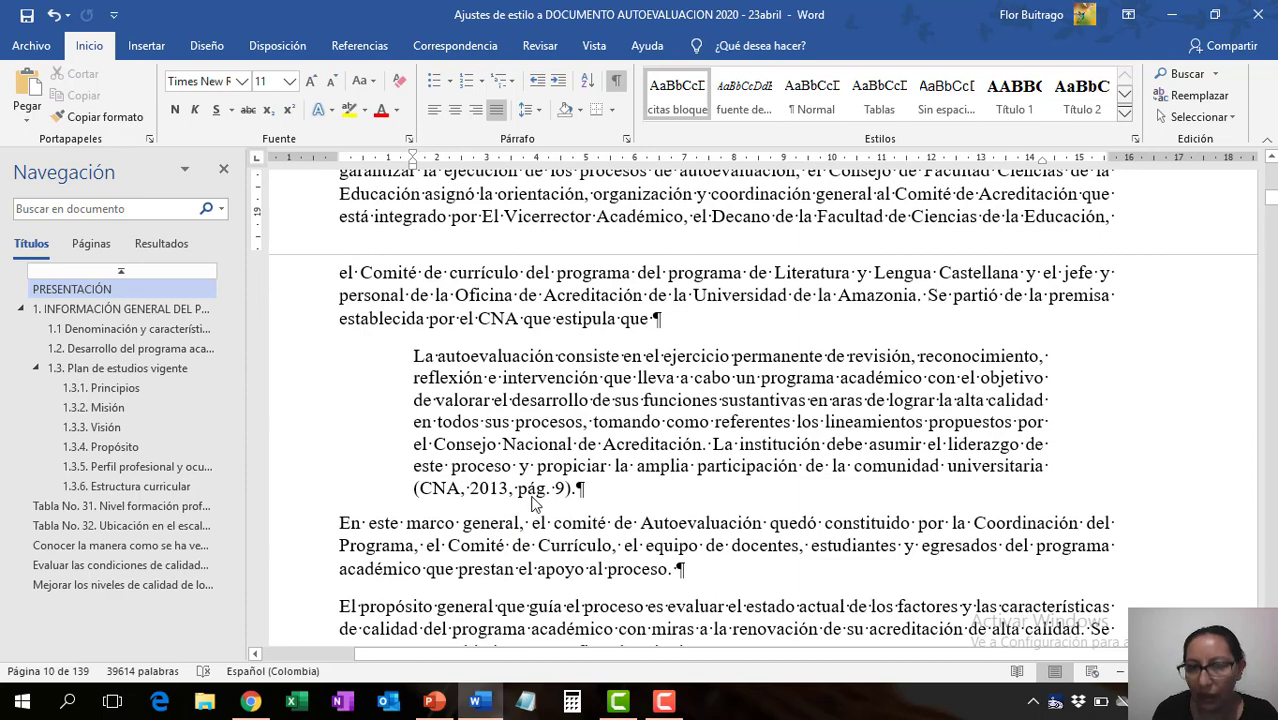
pyautogui.scroll(6, 688, 428)
pyautogui.scroll(6, 690, 428)
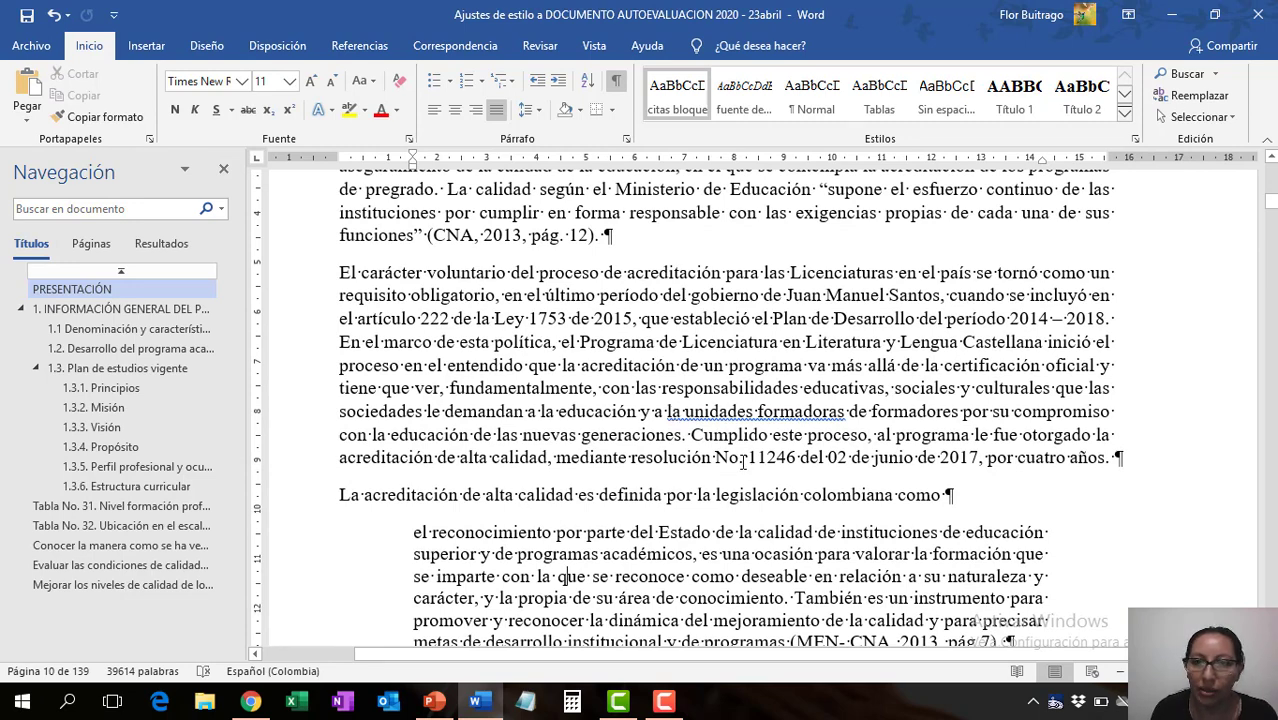
pyautogui.scroll(-3, 743, 461)
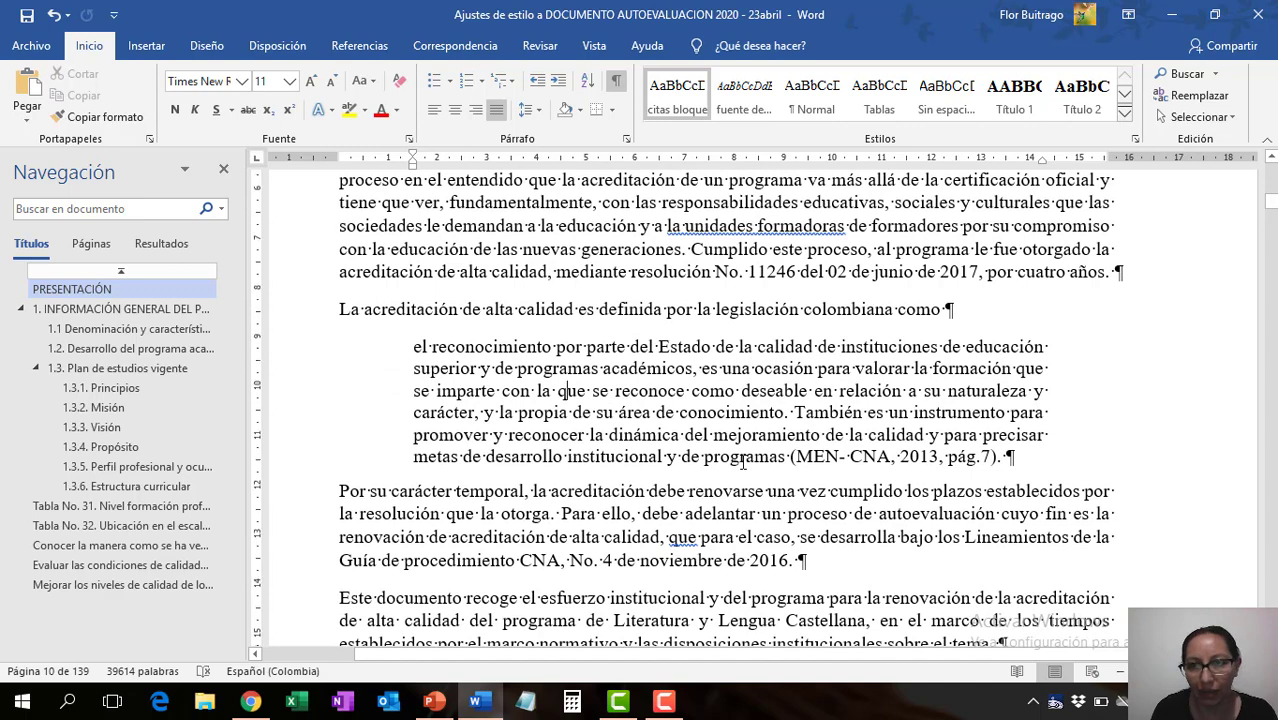
pyautogui.scroll(-2, 749, 461)
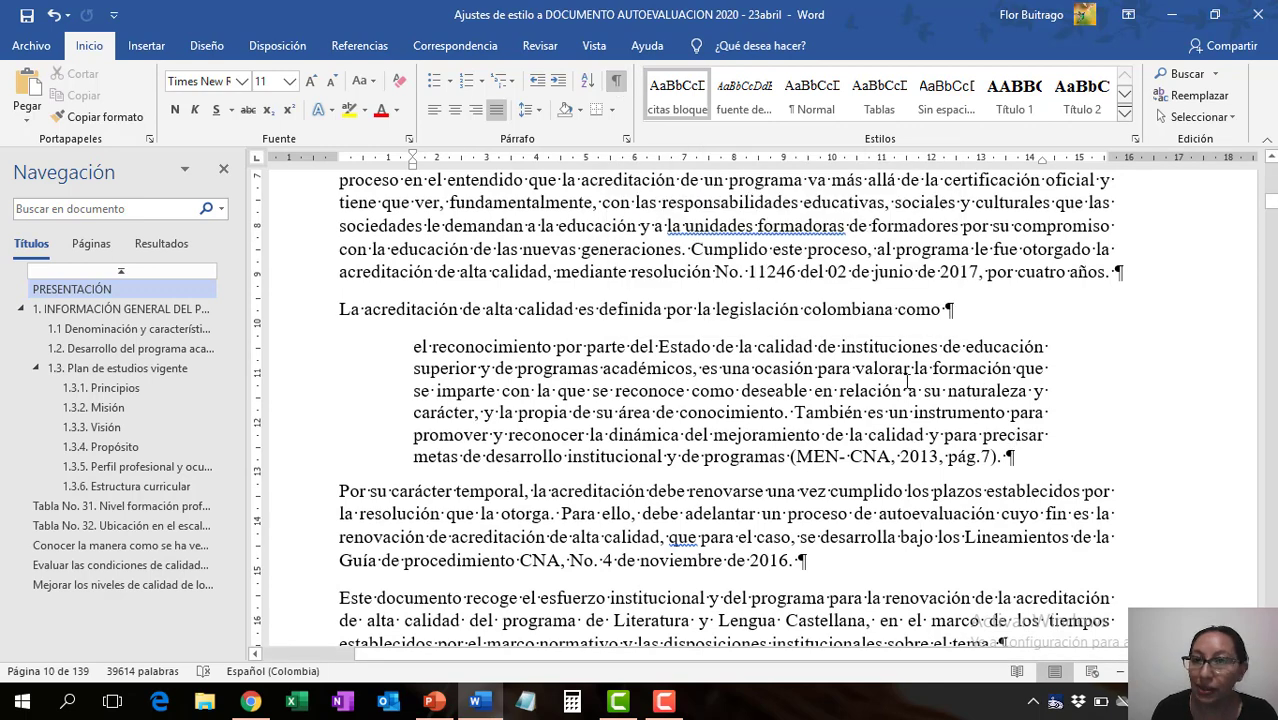
pyautogui.scroll(-1, 910, 364)
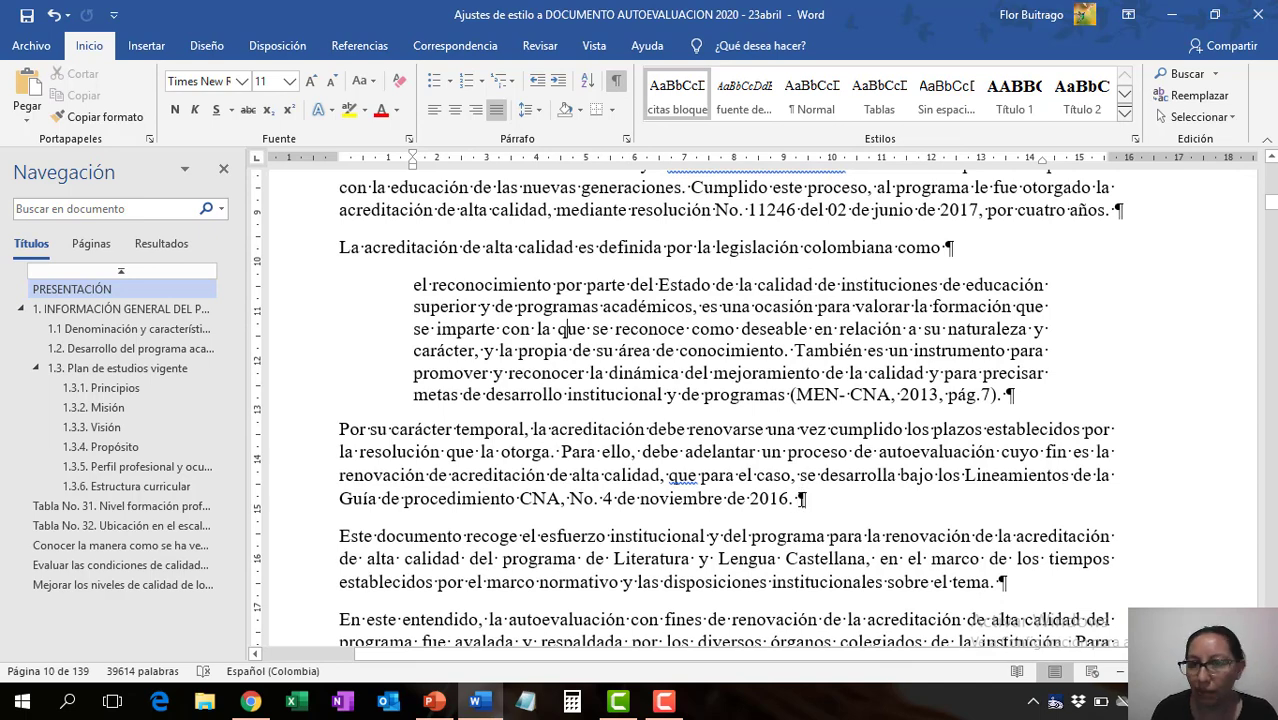
# - Review the formatting of body paragraphs, bulleted lists and Tabla 1 from the PRESENTACIÓN section through section 1.1
pyautogui.scroll(-5, 562, 328)
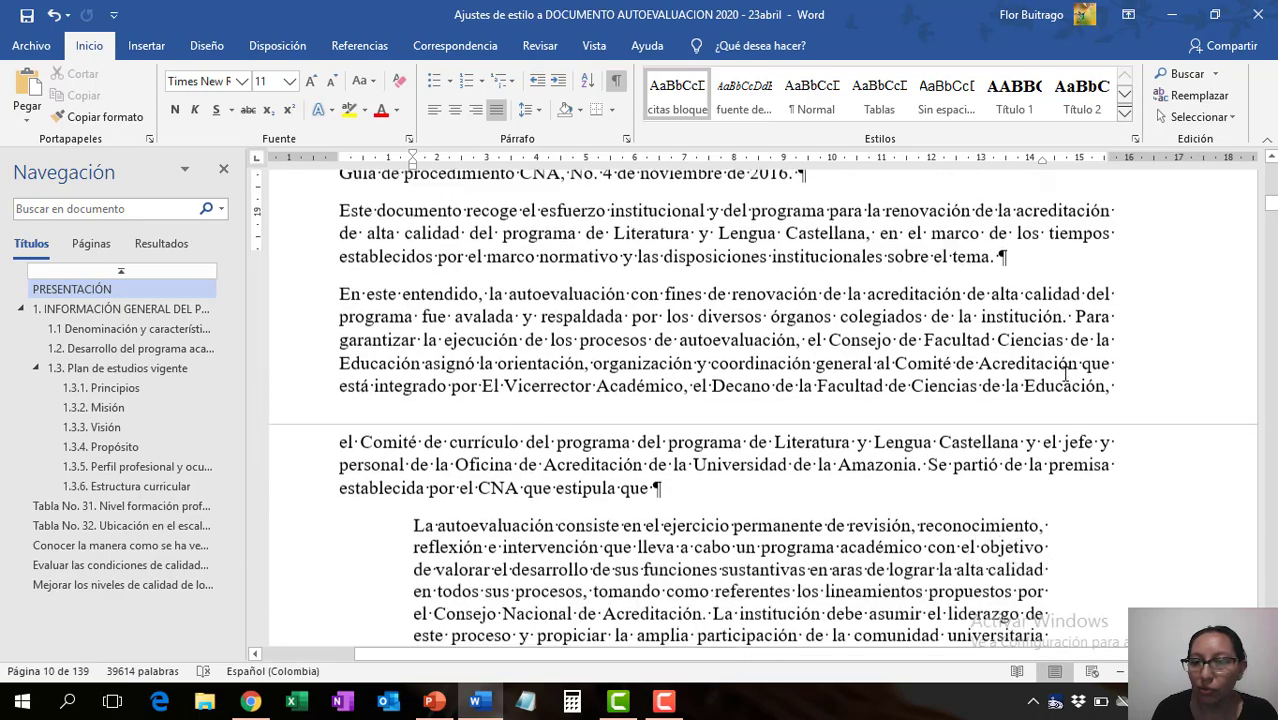
pyautogui.scroll(-20, 1065, 372)
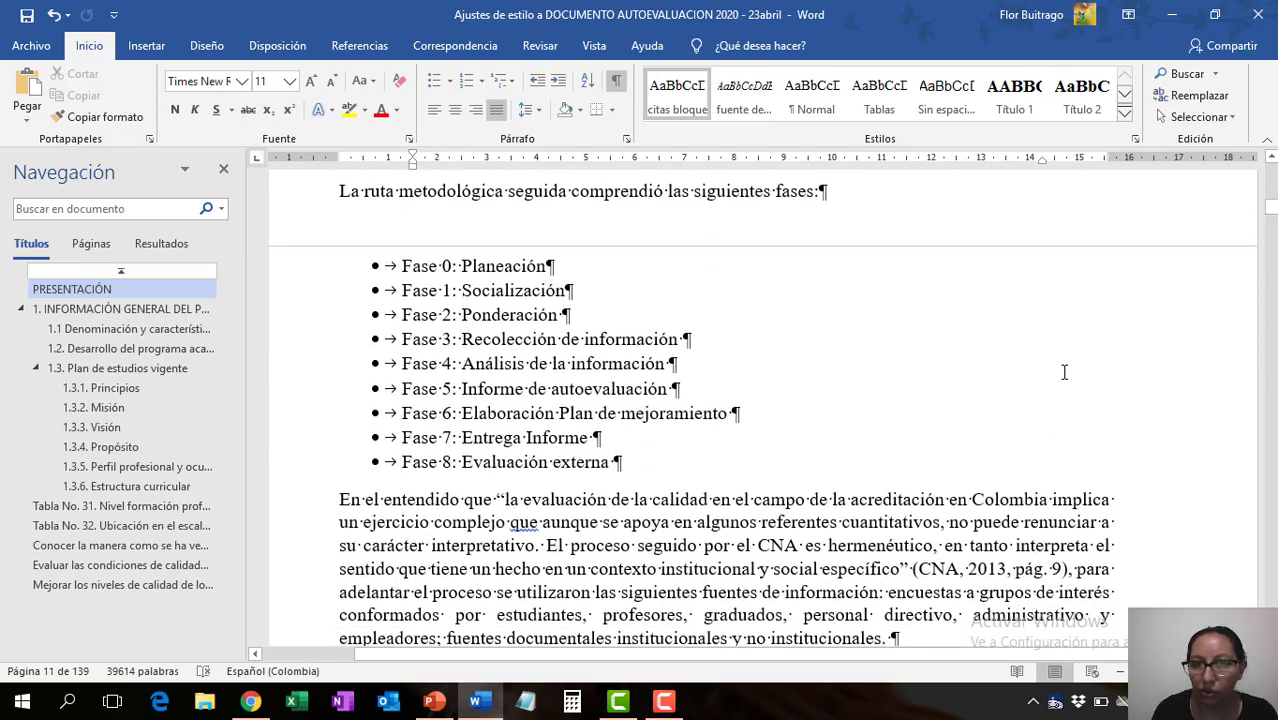
pyautogui.scroll(-15, 1065, 372)
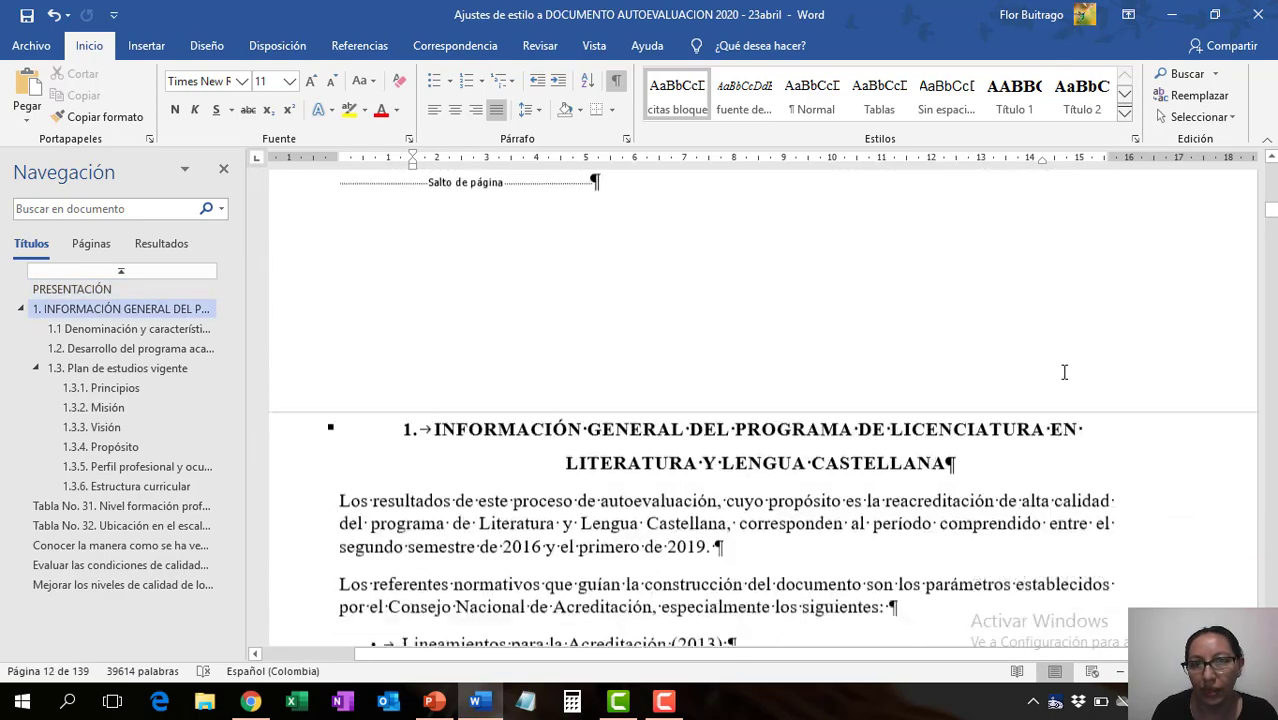
pyautogui.scroll(-2, 1065, 372)
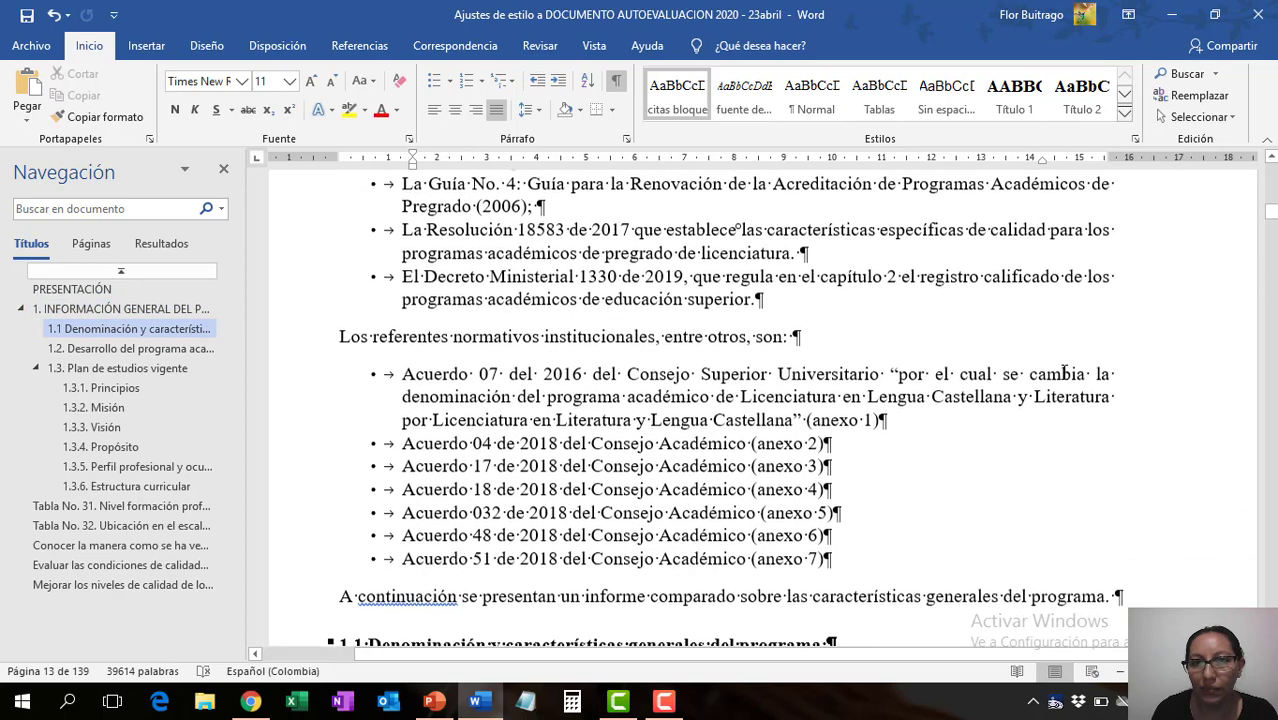
pyautogui.scroll(3, 1050, 360)
pyautogui.scroll(-5, 1048, 357)
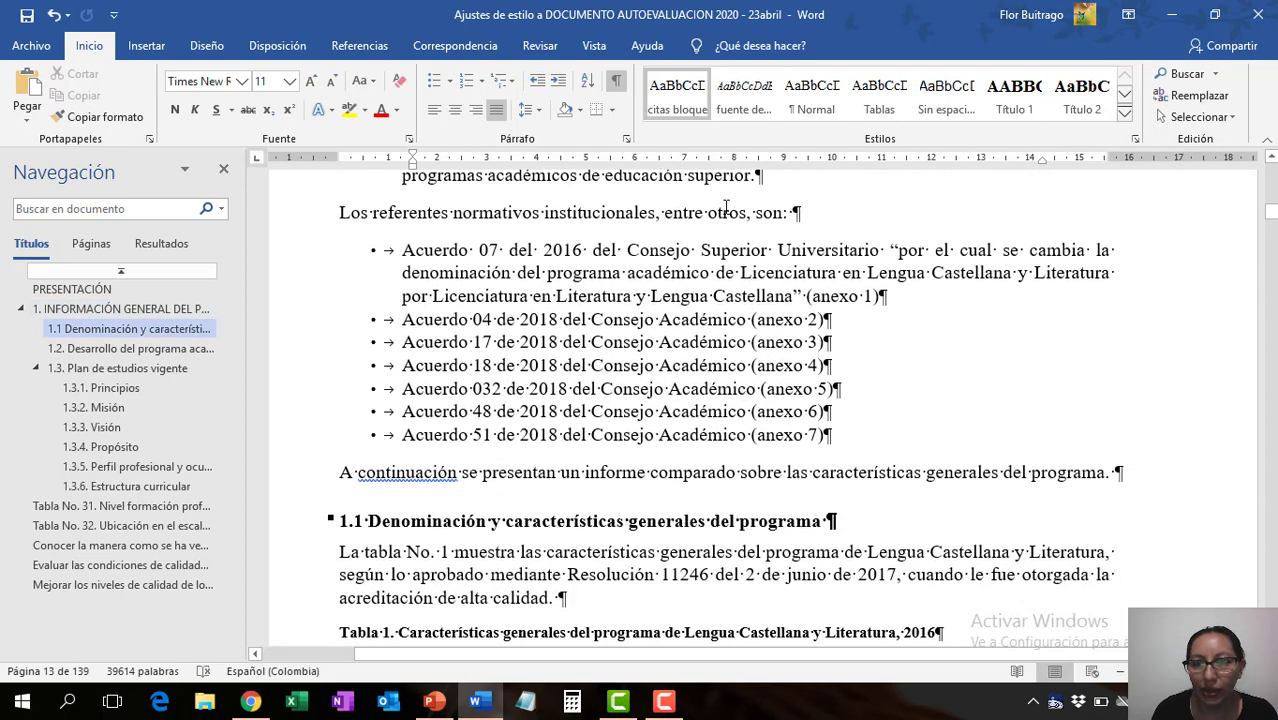
pyautogui.click(724, 211)
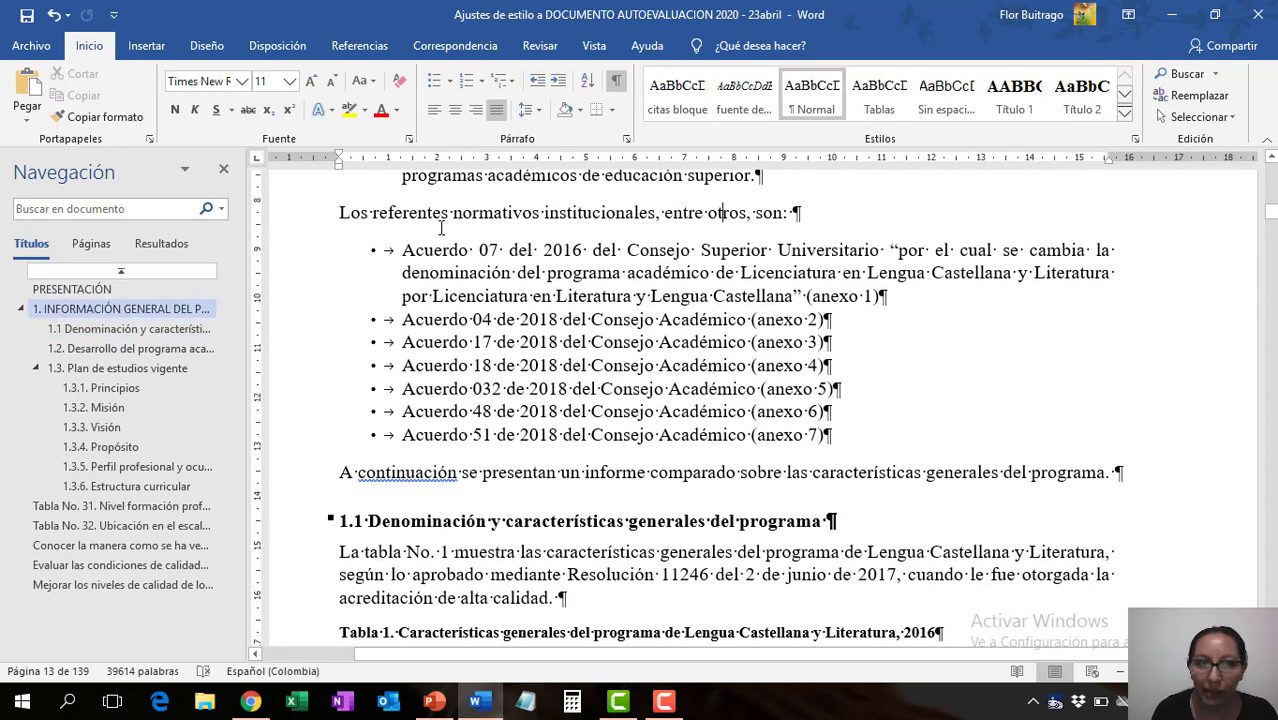
pyautogui.scroll(-8, 667, 379)
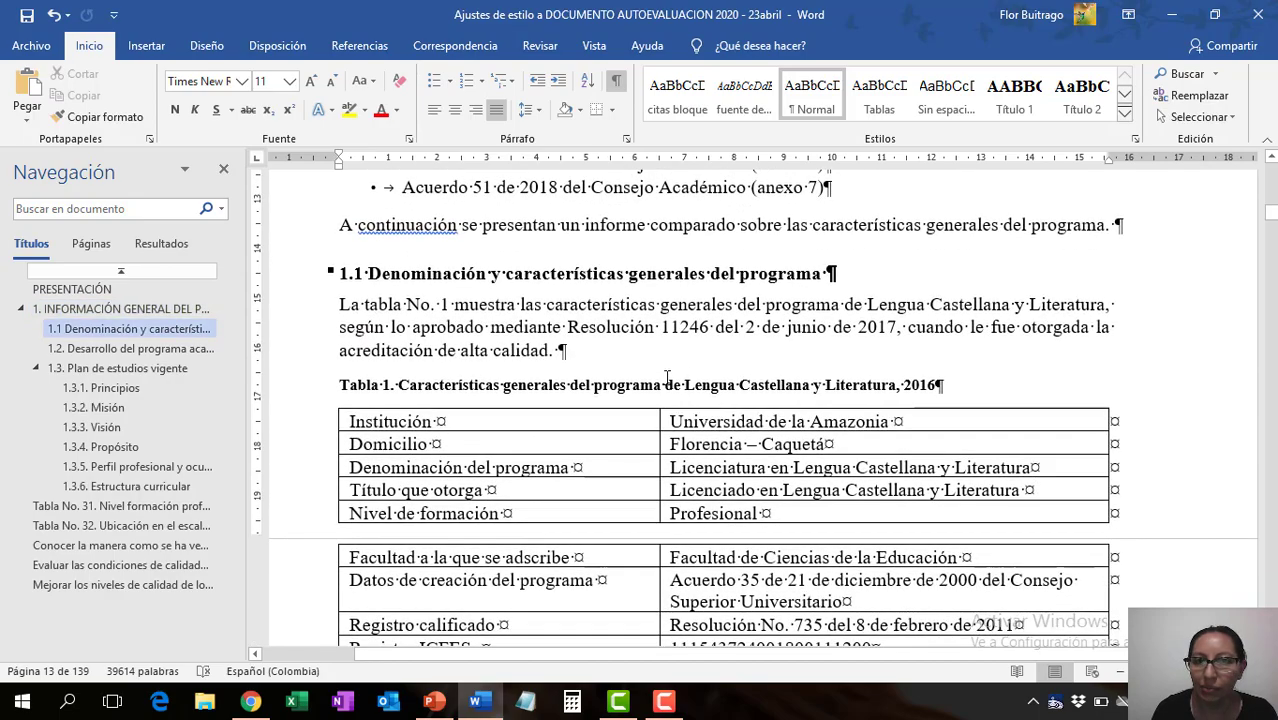
pyautogui.scroll(-10, 662, 381)
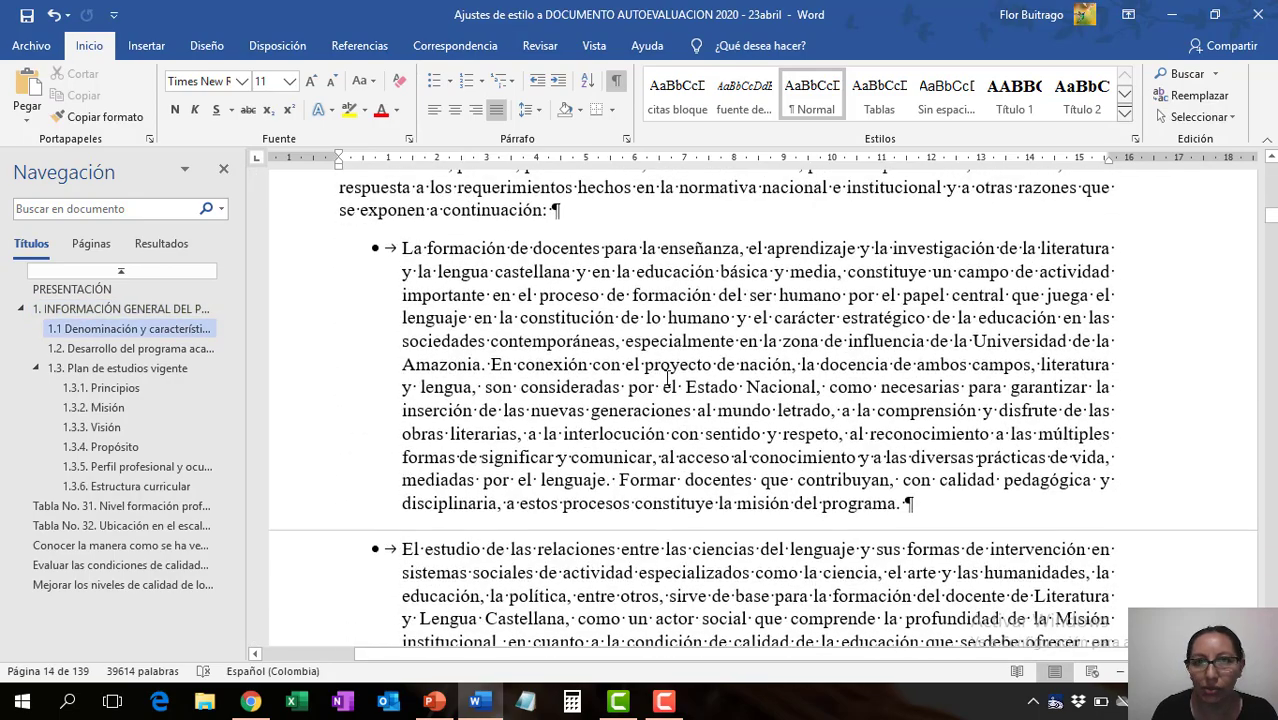
pyautogui.scroll(-15, 700, 360)
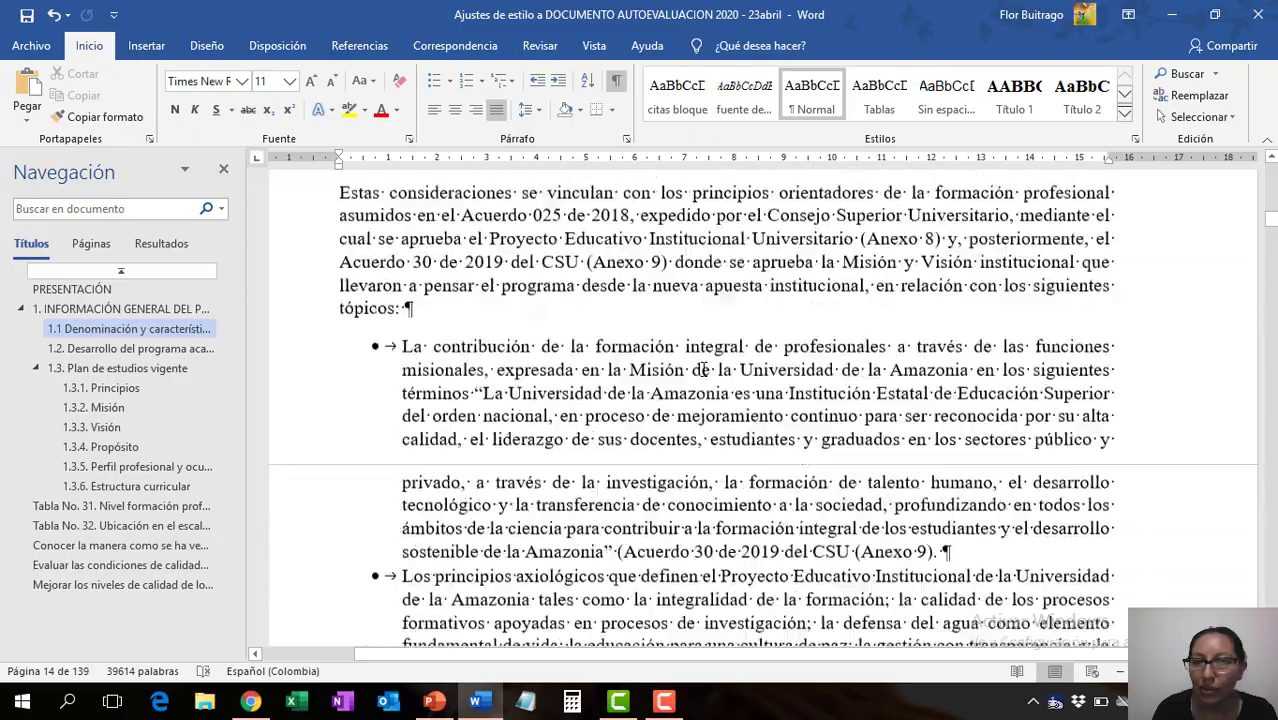
pyautogui.scroll(-12, 704, 372)
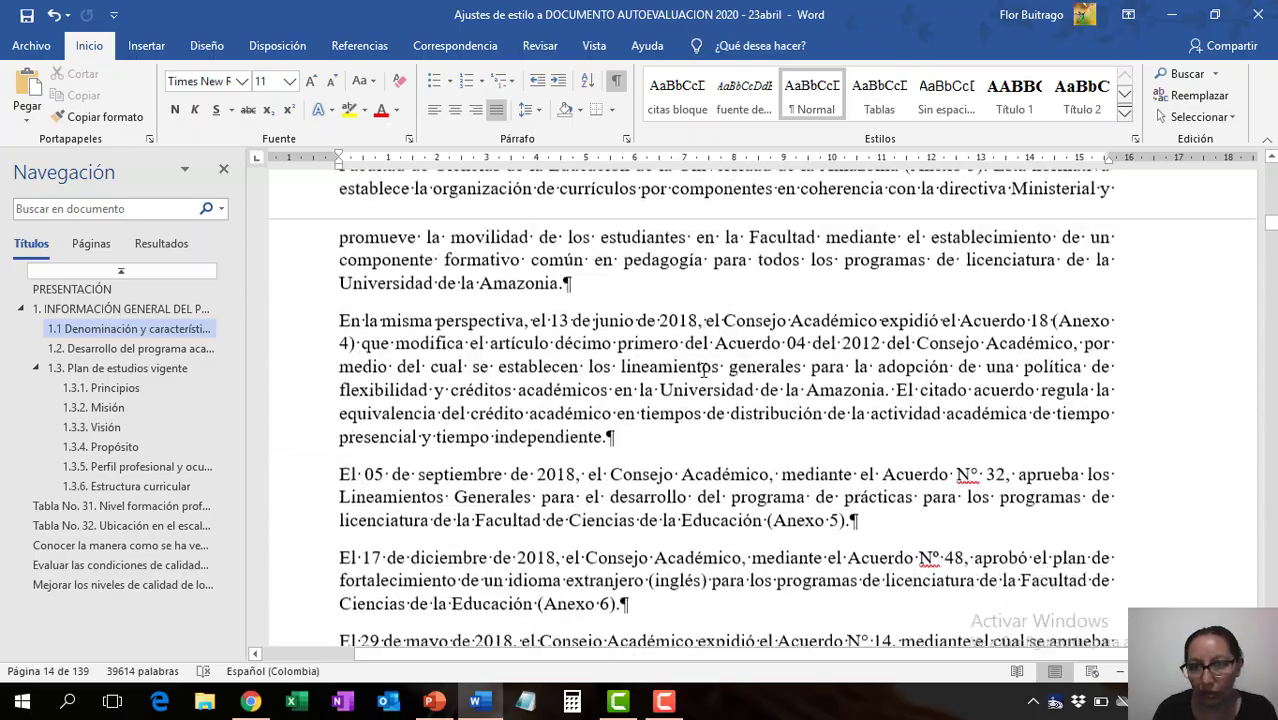
# - Go to the Tabla No. 31 heading and examine the faculty tables and titles that follow it
pyautogui.click(163, 506)
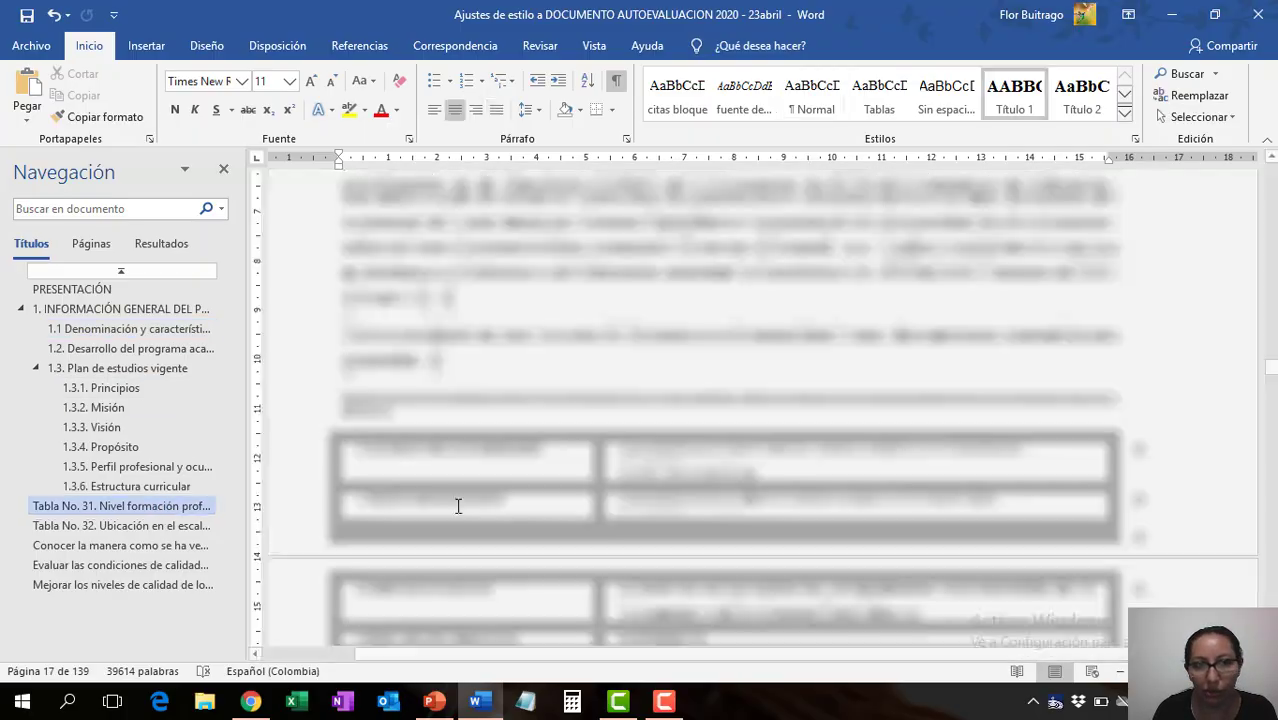
pyautogui.scroll(-10, 736, 434)
pyautogui.scroll(-2, 740, 432)
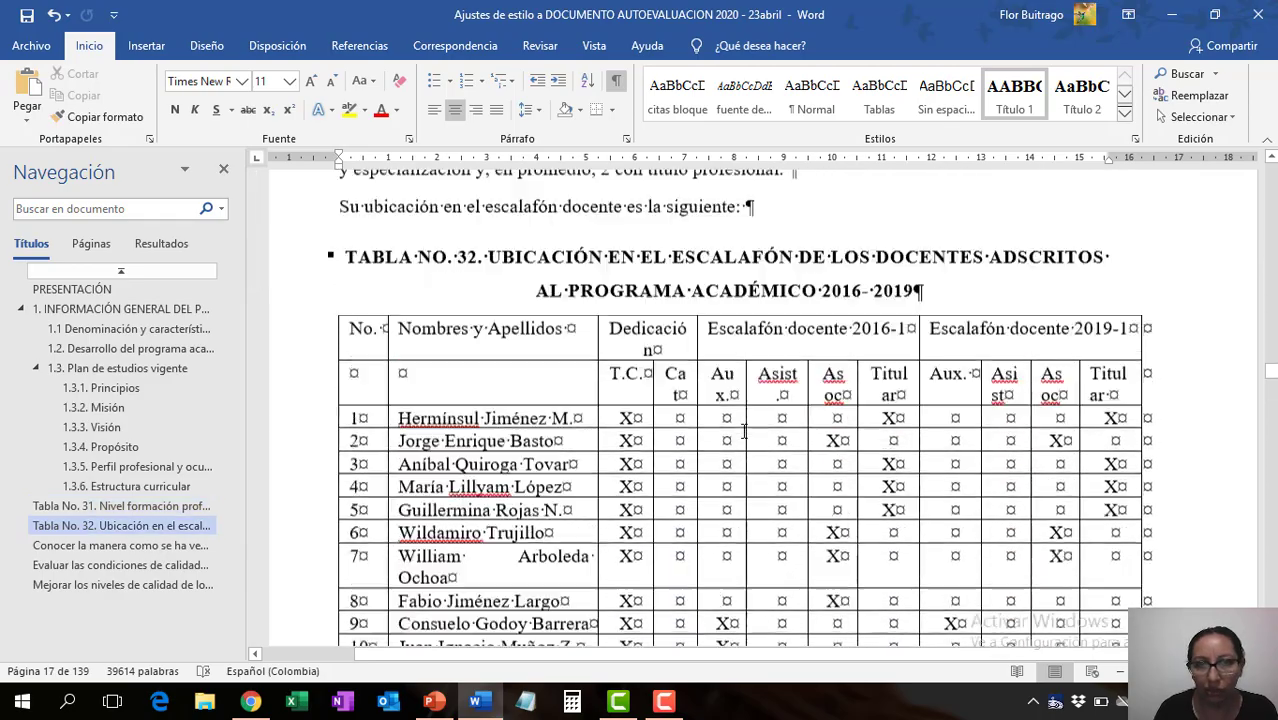
pyautogui.scroll(5, 496, 388)
pyautogui.click(402, 362)
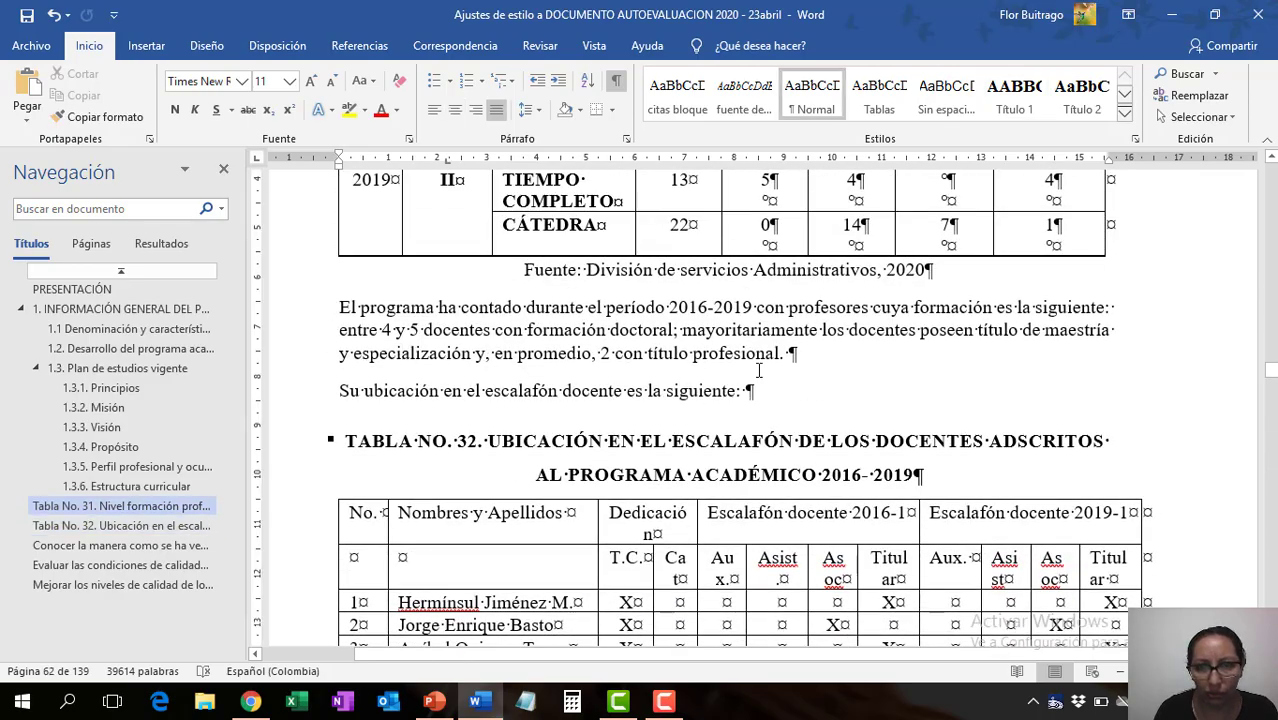
pyautogui.scroll(-20, 758, 370)
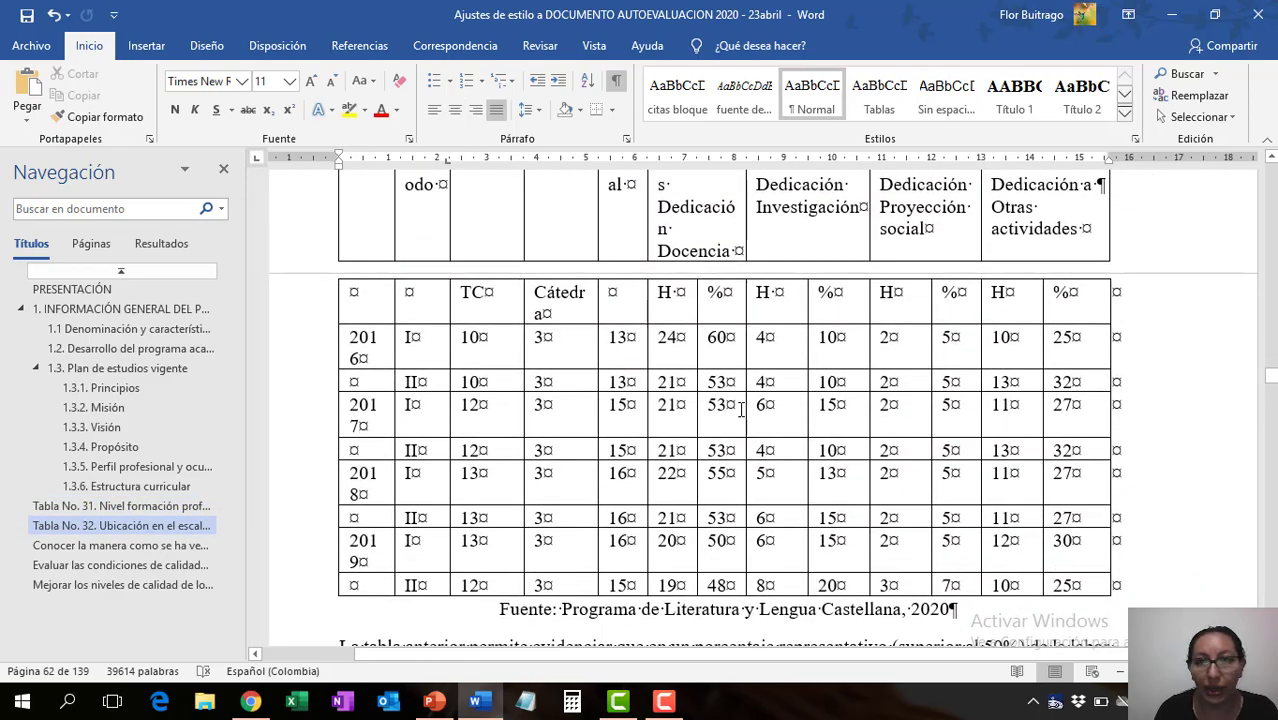
# - Apply the Normal style to the "La tabla anterior" and "En cuanto a la docencia" paragraphs below the faculty dedication table
pyautogui.scroll(-6, 741, 412)
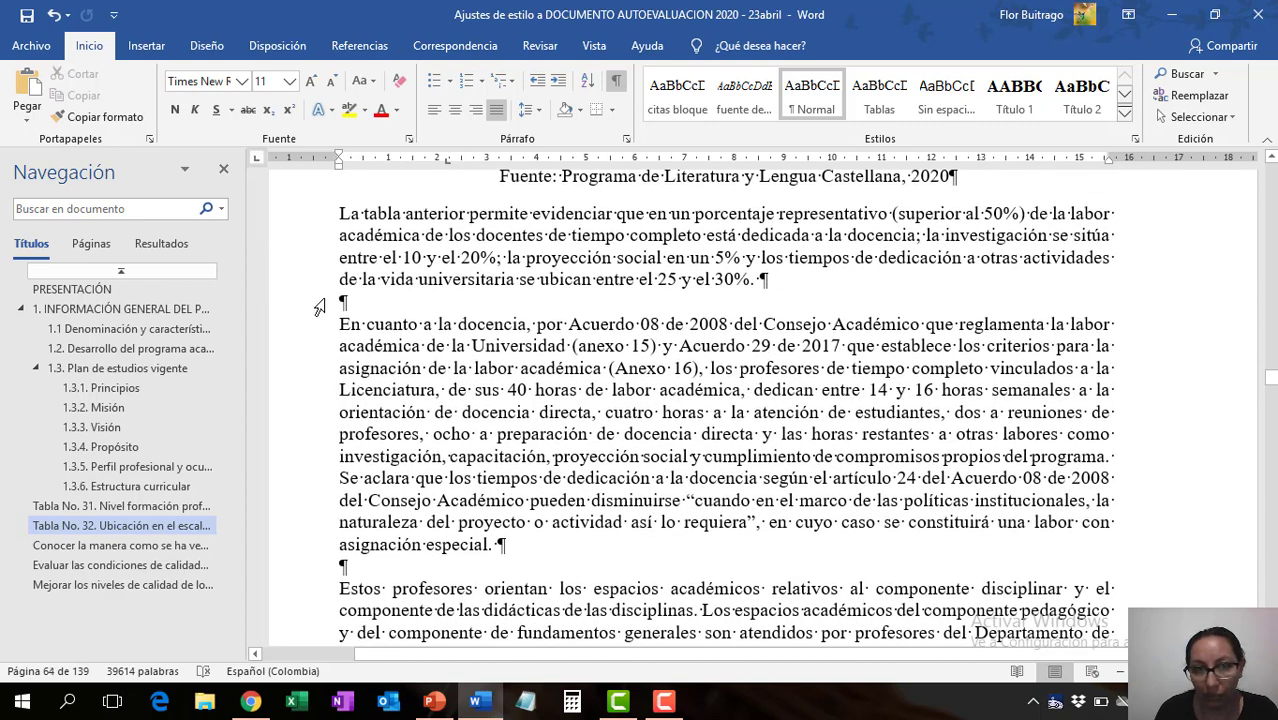
pyautogui.click(343, 566)
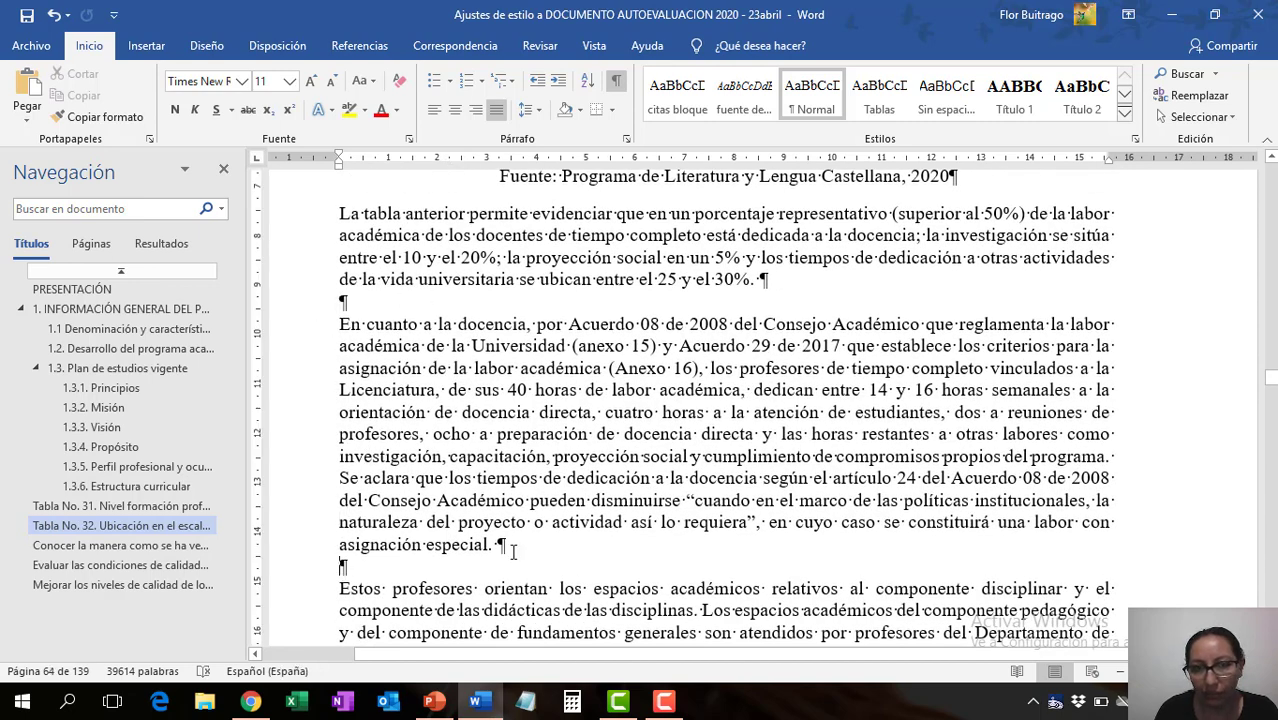
pyautogui.click(516, 470)
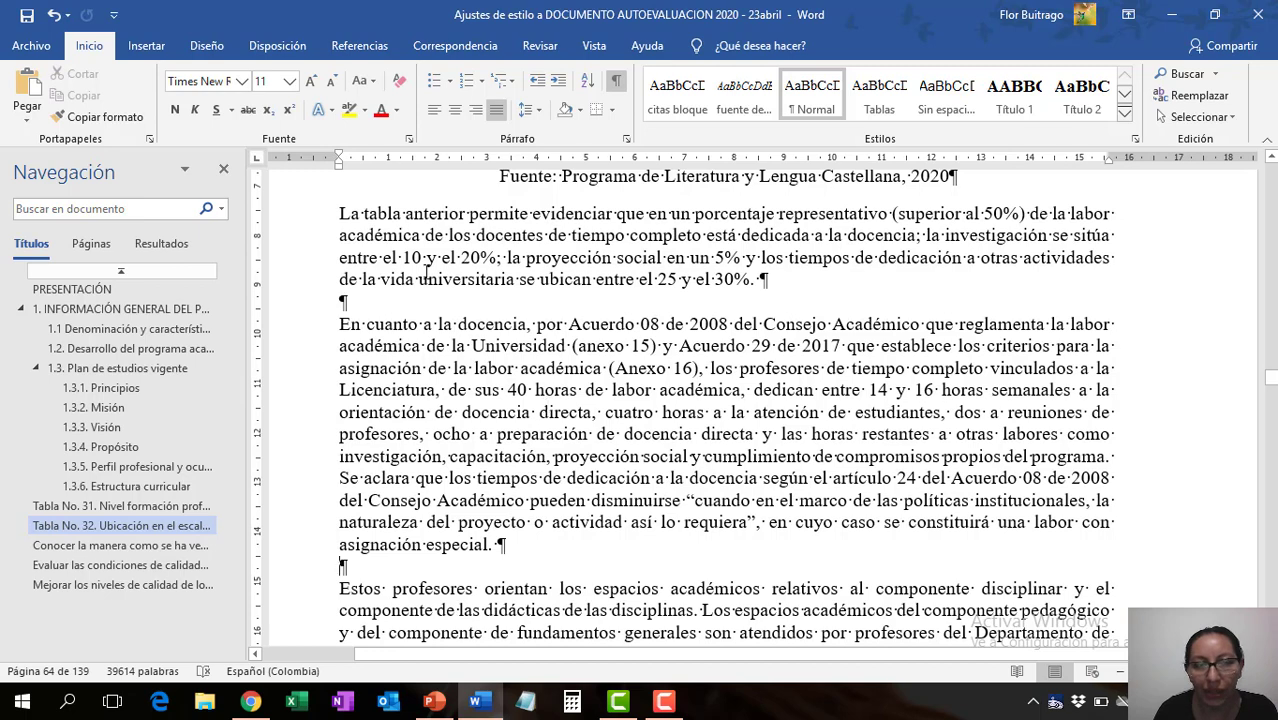
pyautogui.moveTo(340, 213); pyautogui.dragTo(498, 545)
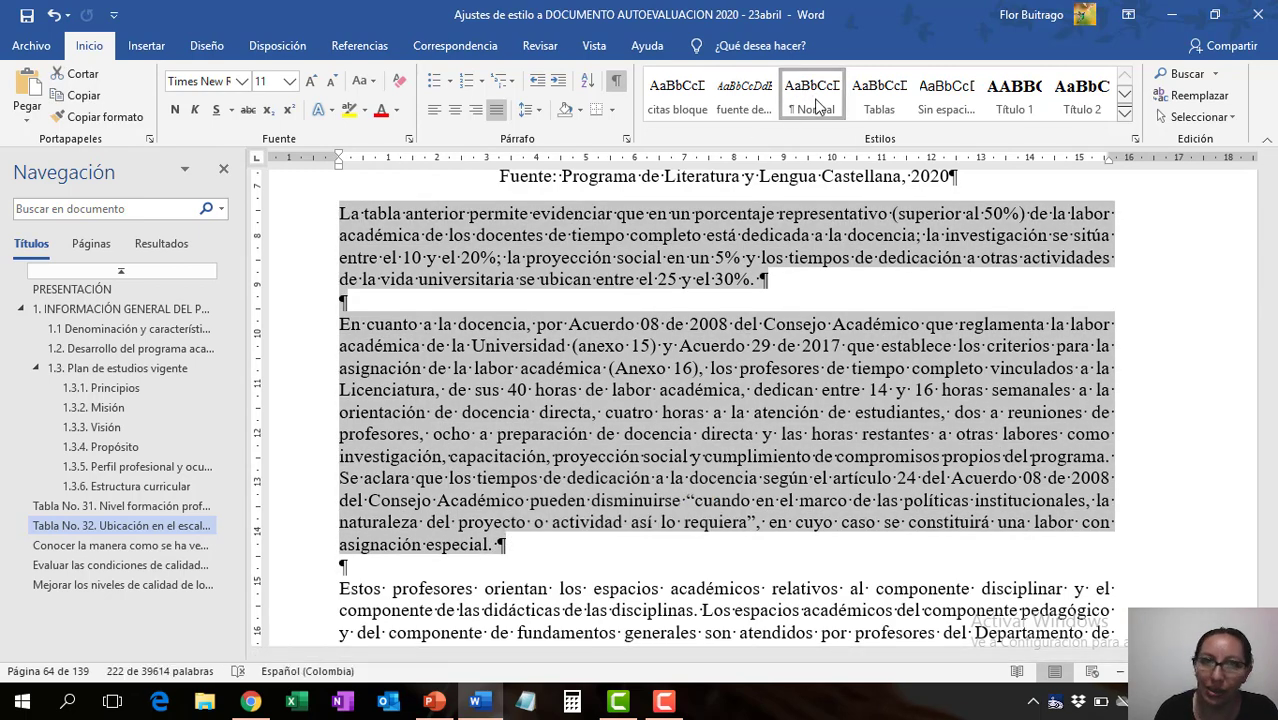
pyautogui.click(811, 97)
# - Delete the empty paragraphs before and after the "En cuanto a la docencia" paragraph
pyautogui.click(342, 321)
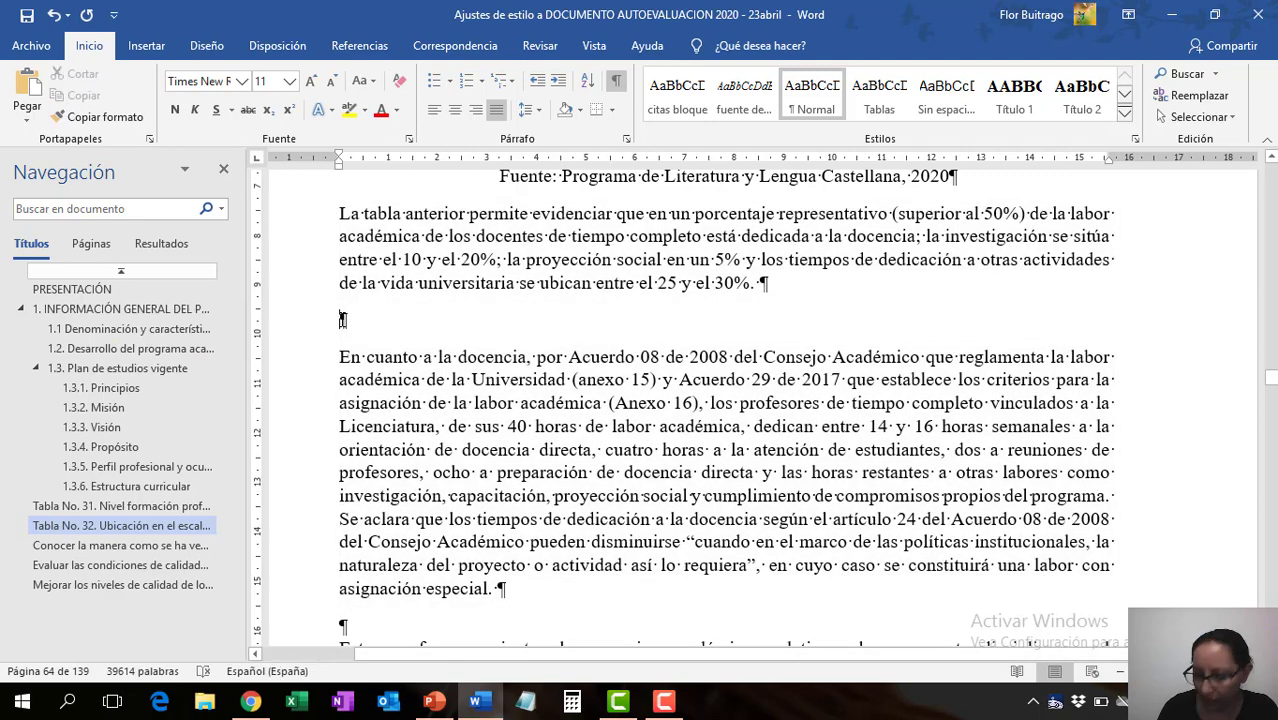
pyautogui.press('Delete')
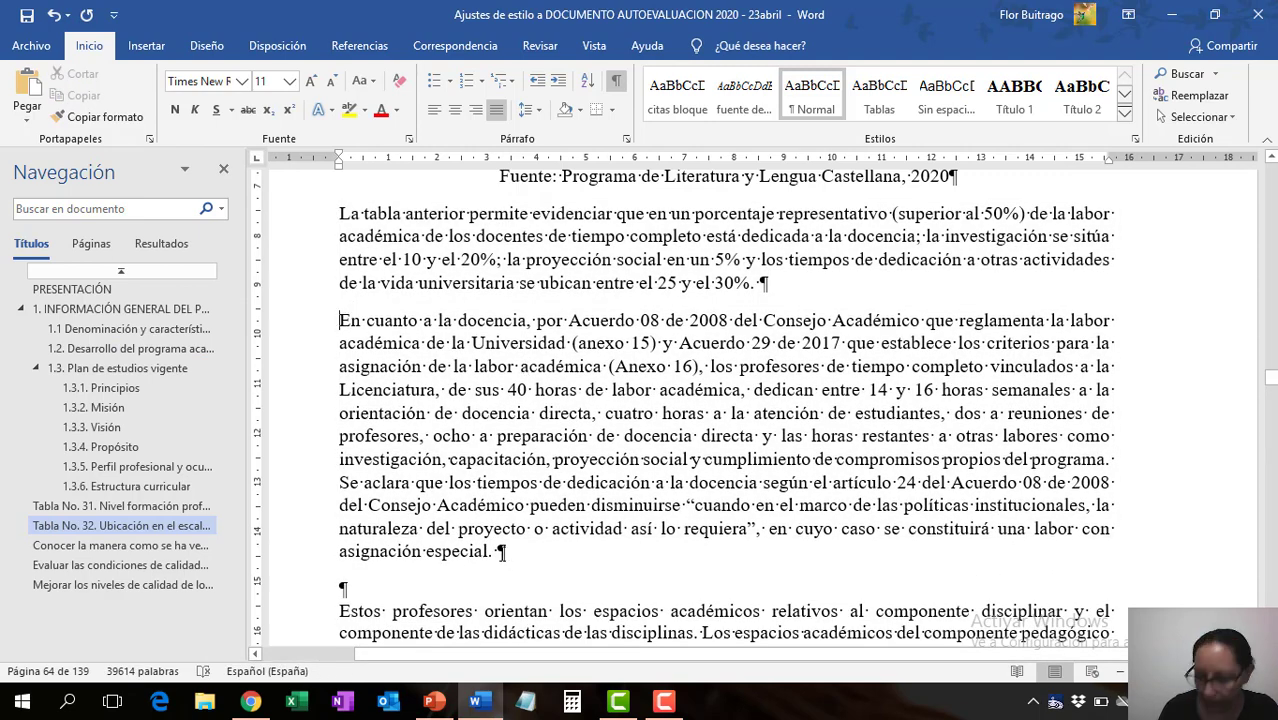
pyautogui.click(501, 553)
pyautogui.press('Delete')
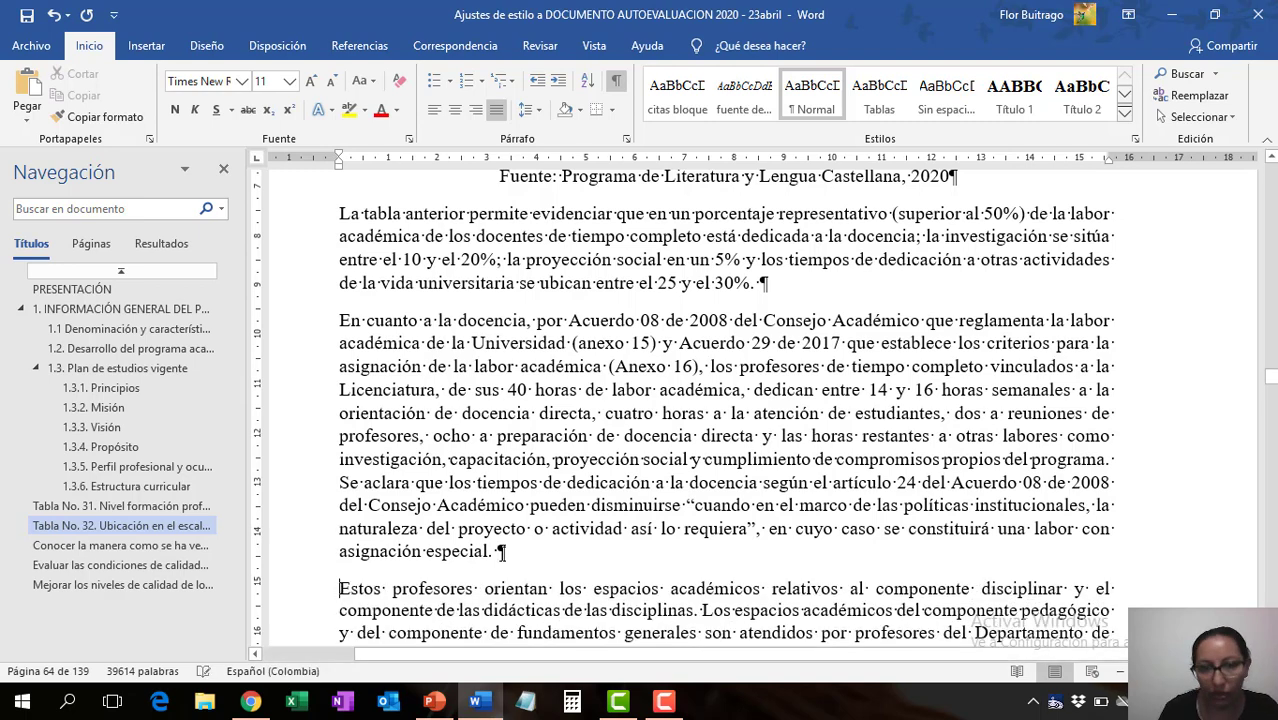
# - Apply the Normal style to the text from the "Estos profesores" paragraph through the "En proyección social" paragraph
pyautogui.scroll(-3, 505, 514)
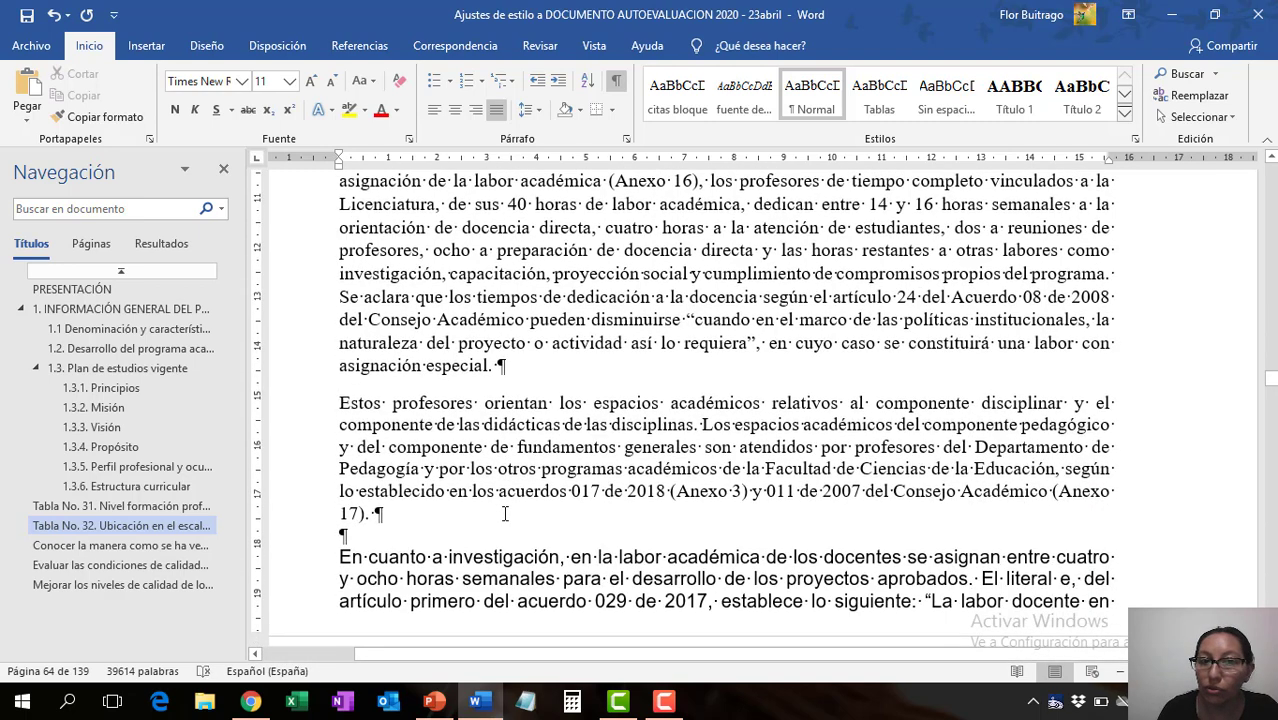
pyautogui.click(430, 557)
pyautogui.scroll(-1, 400, 525)
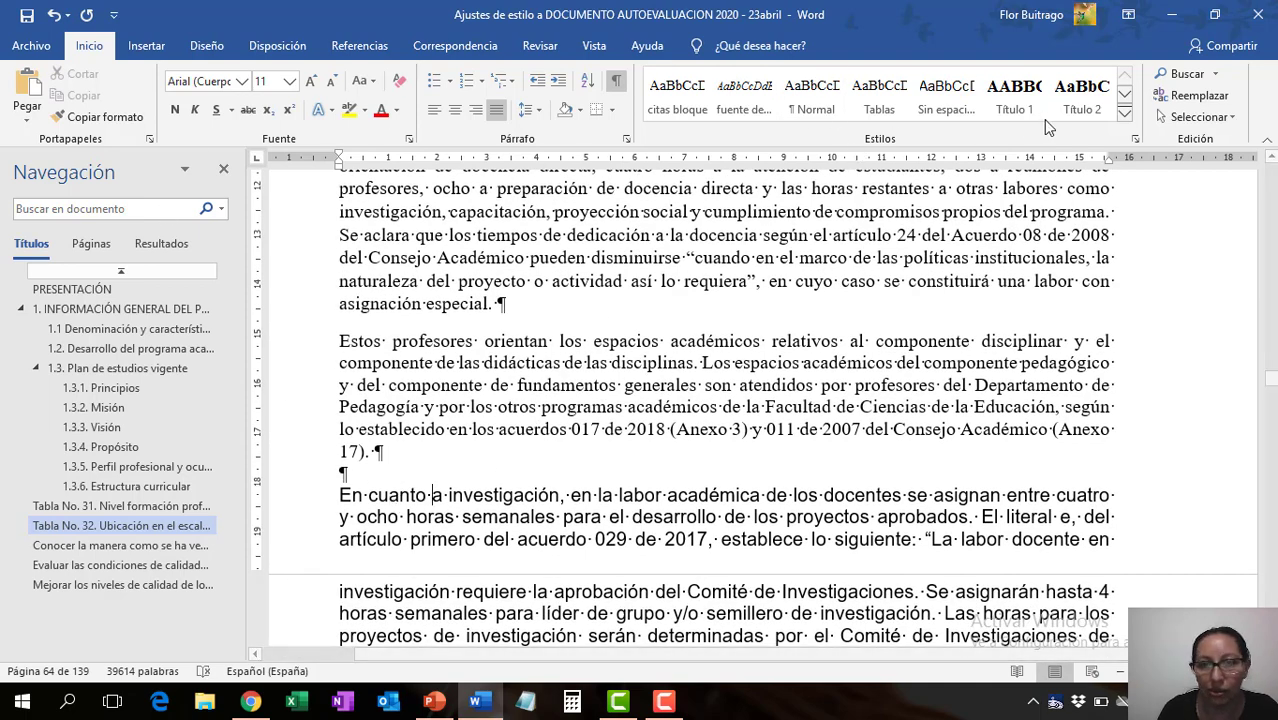
pyautogui.moveTo(339, 494); pyautogui.dragTo(1012, 539)
pyautogui.moveTo(341, 336); pyautogui.dragTo(1072, 486)
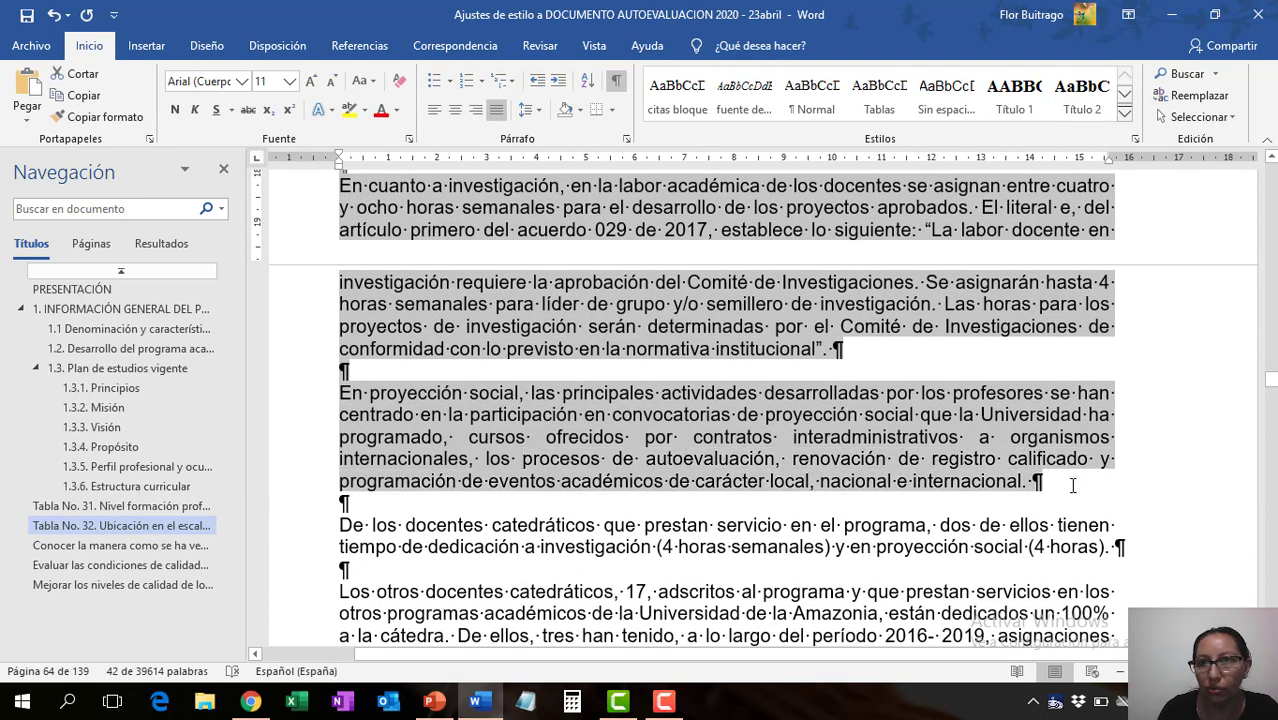
pyautogui.click(811, 95)
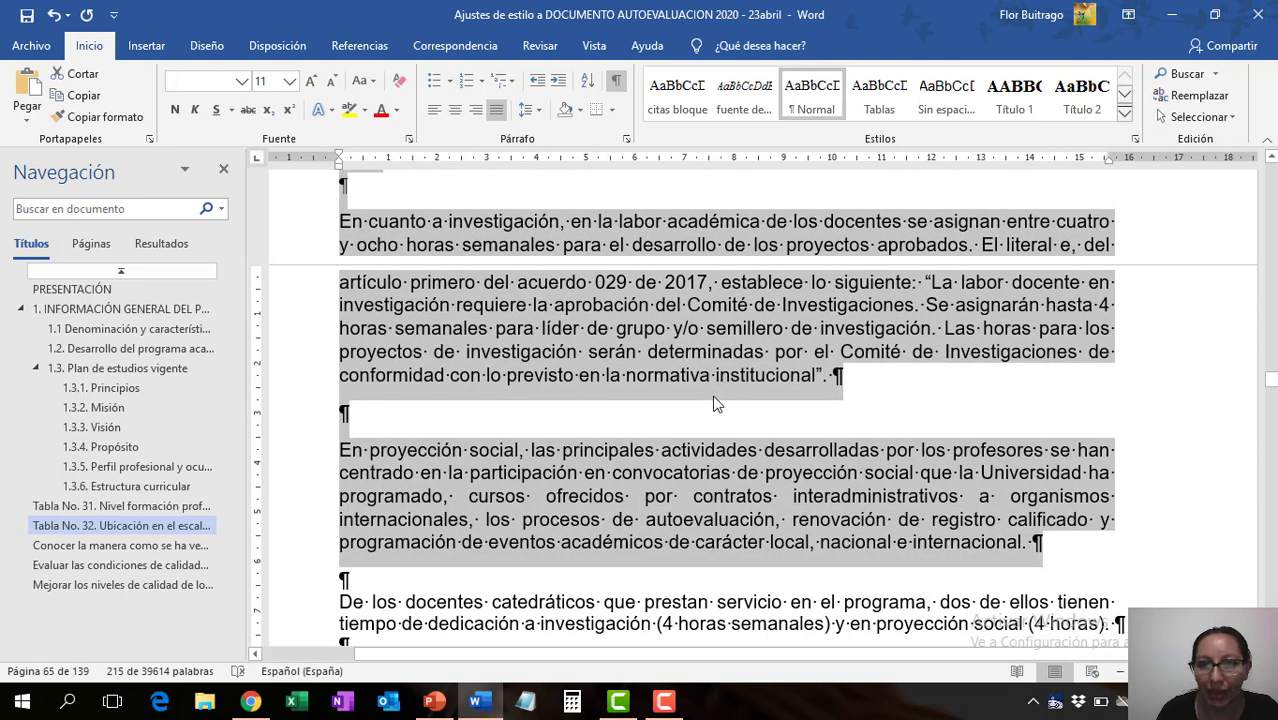
pyautogui.scroll(3, 714, 398)
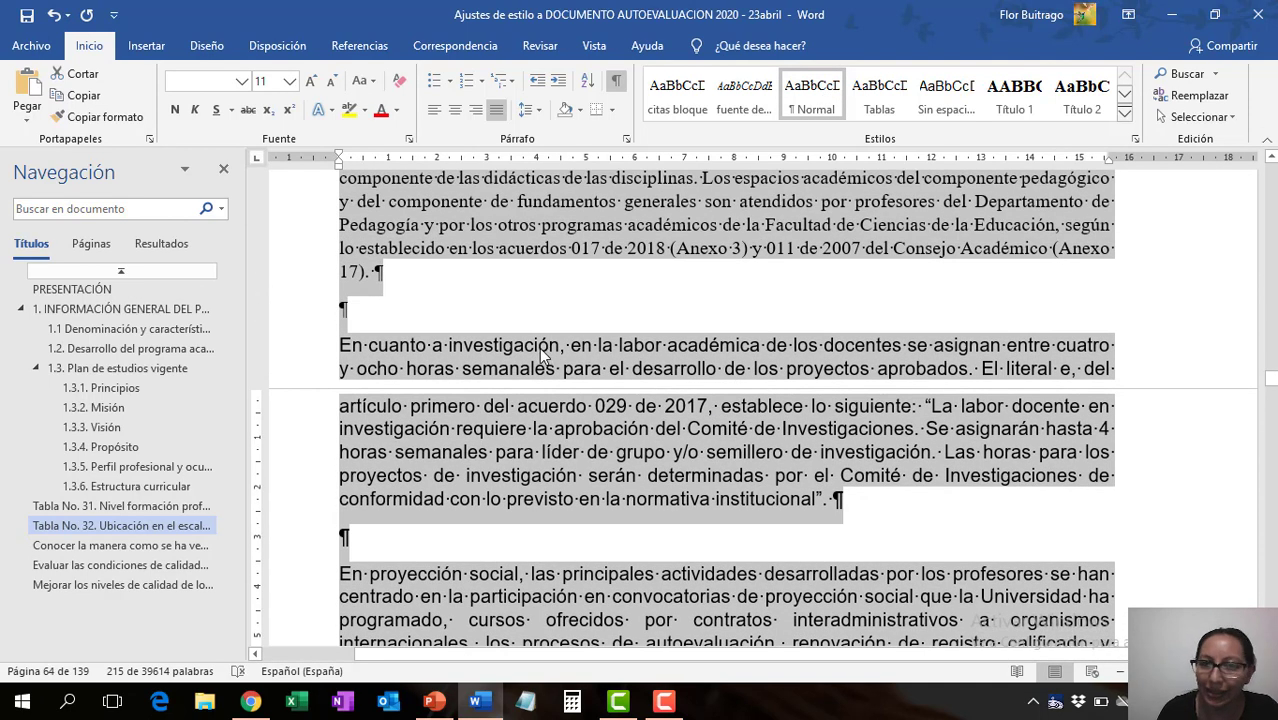
pyautogui.click(539, 347)
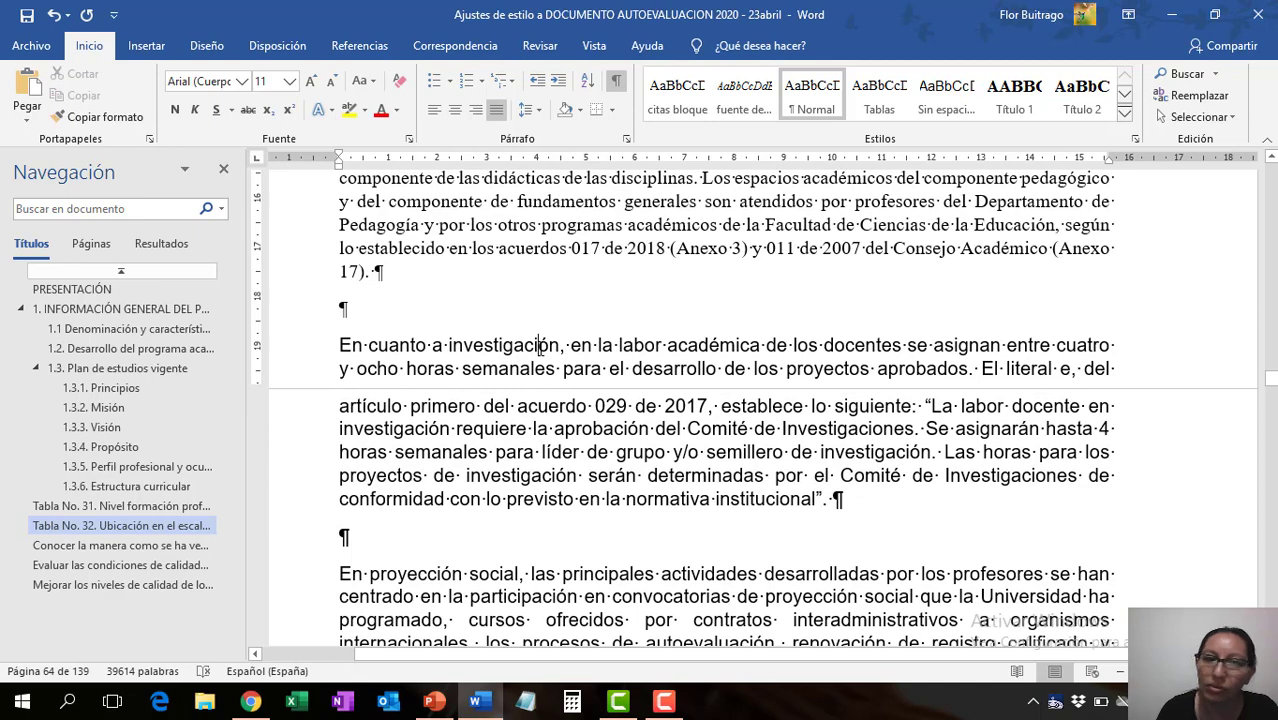
# - Copy the formatting of the "Estos profesores" paragraph onto the whole "En cuanto a investigación" paragraph
pyautogui.click(445, 204)
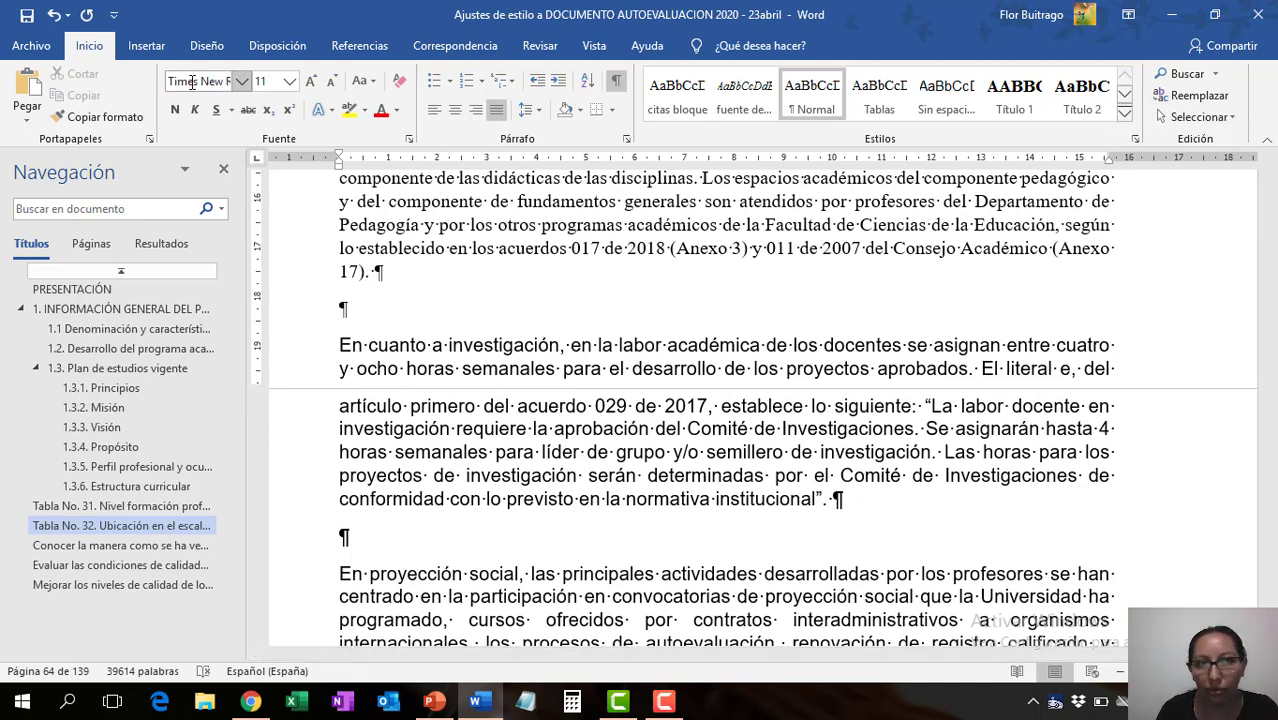
pyautogui.moveTo(440, 204); pyautogui.dragTo(505, 204)
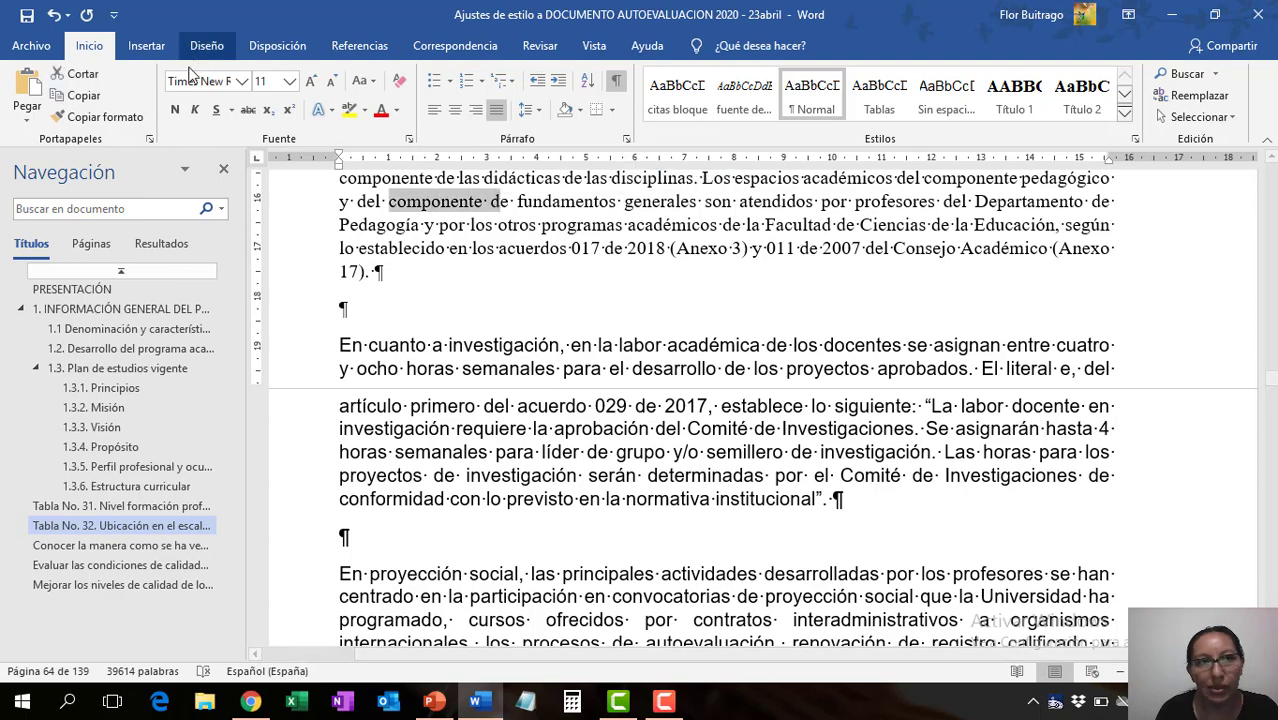
pyautogui.doubleClick(105, 116)
pyautogui.moveTo(337, 345); pyautogui.dragTo(398, 369)
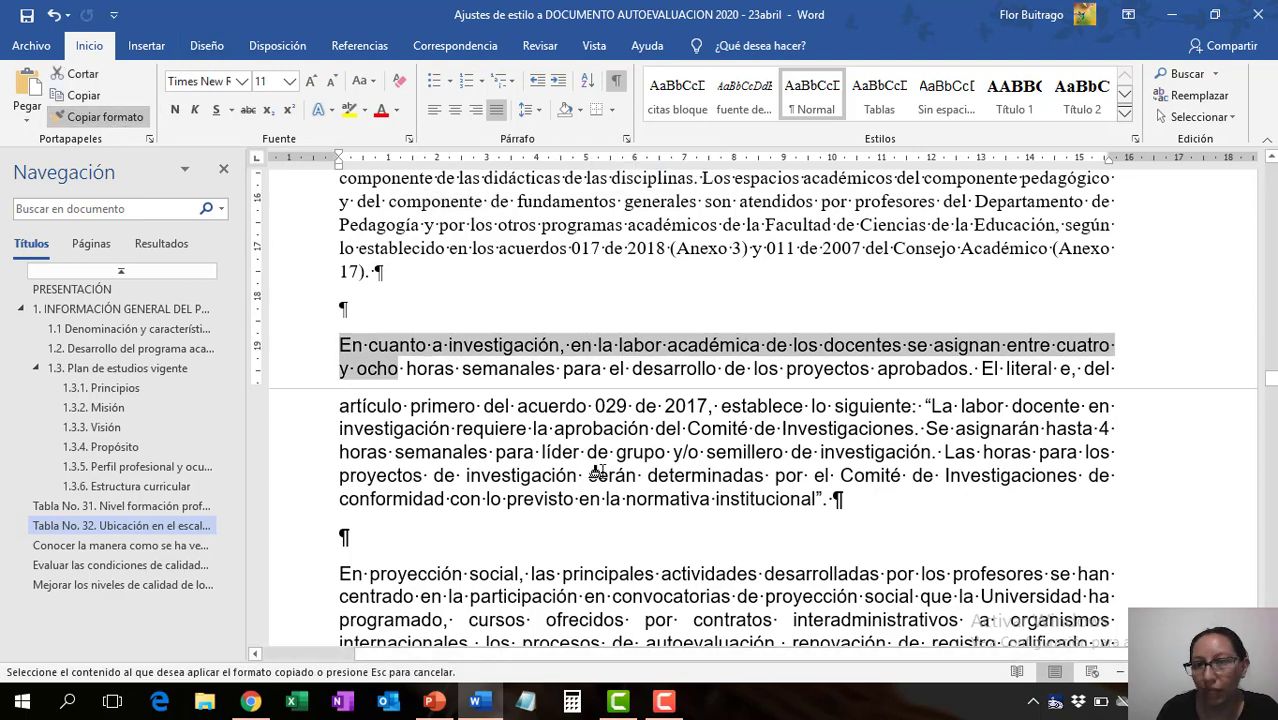
pyautogui.moveTo(599, 472); pyautogui.dragTo(840, 500)
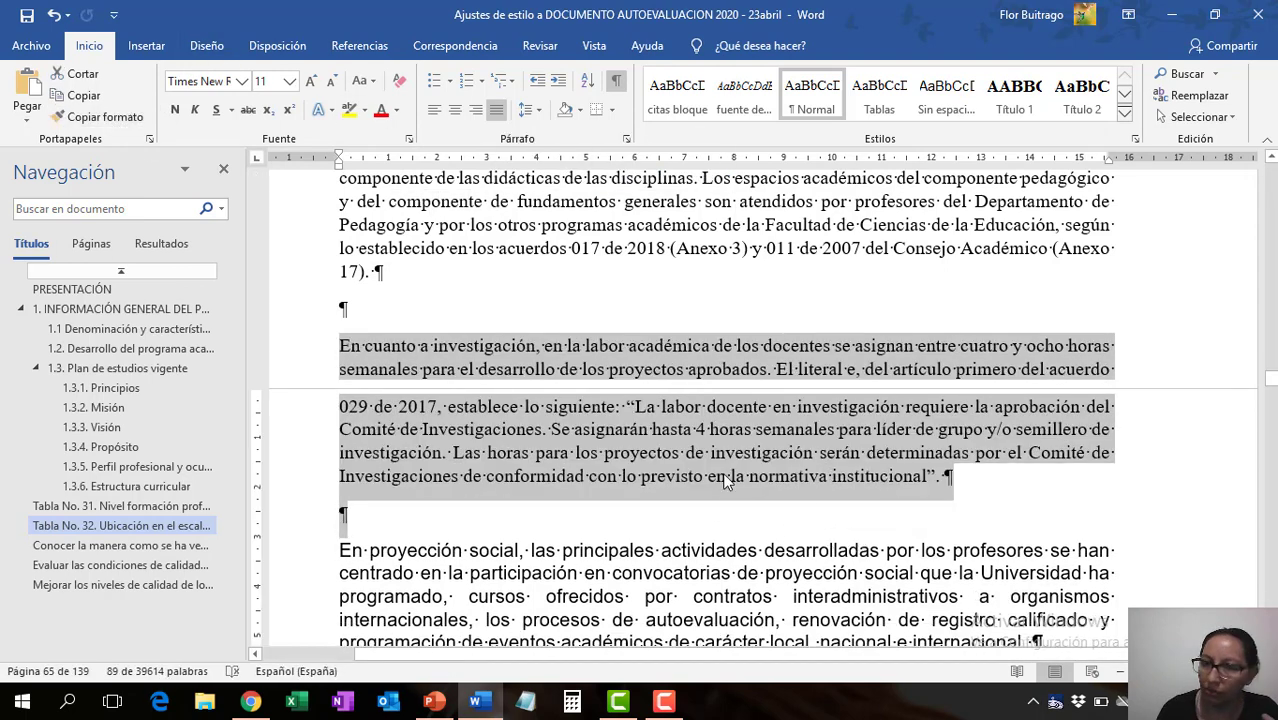
# - Remove the empty paragraphs around the "En cuanto a investigación" paragraph, keeping "En proyección social" as a separate paragraph
pyautogui.click(333, 308)
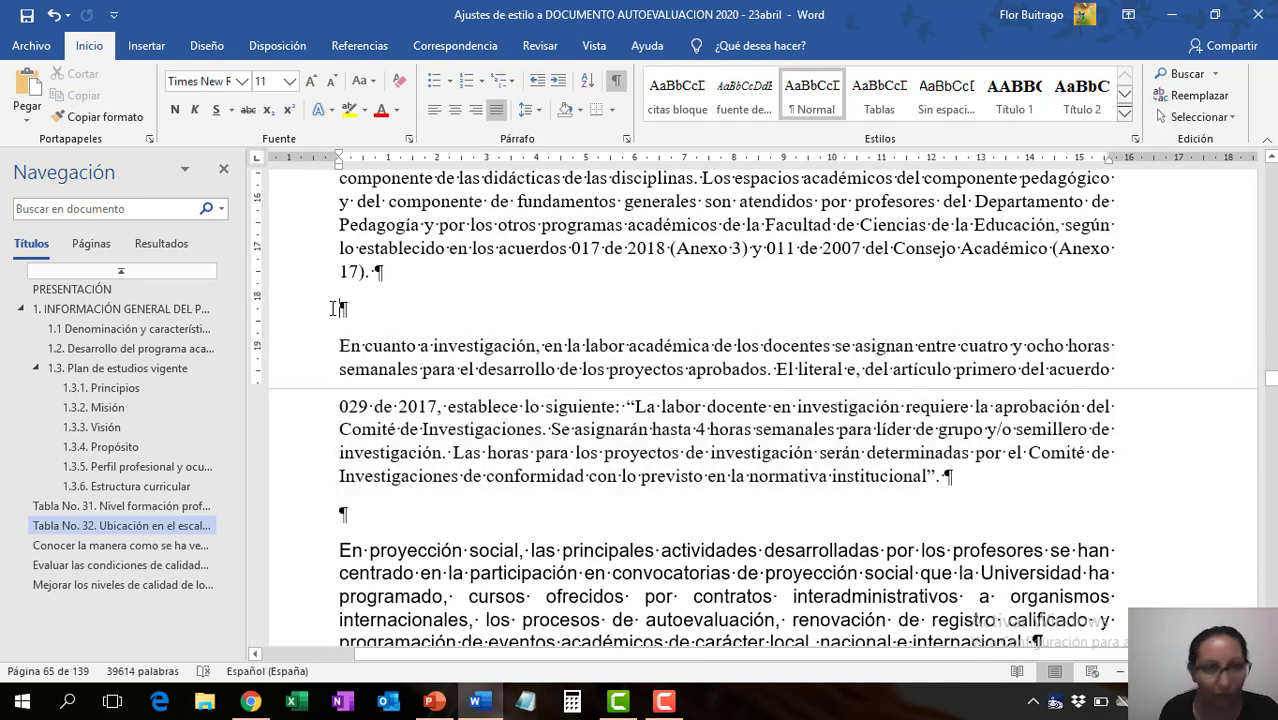
pyautogui.press('Delete')
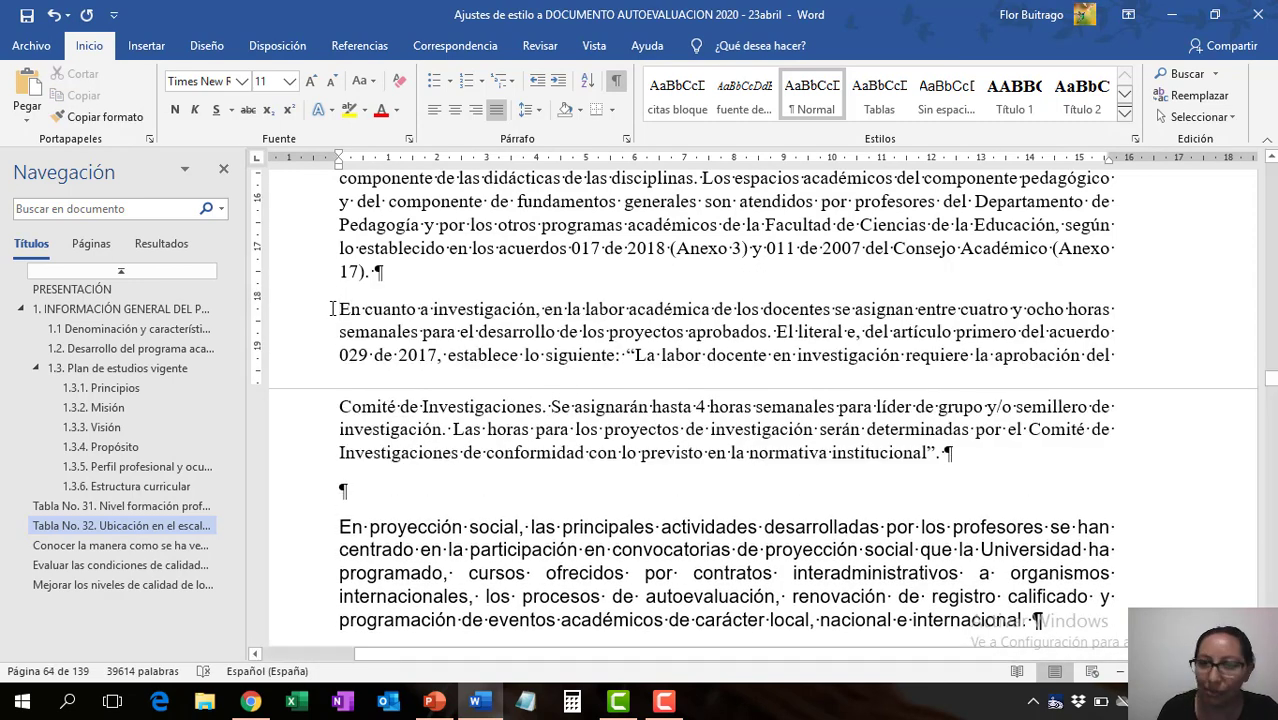
pyautogui.click(946, 453)
pyautogui.press('Delete')
pyautogui.press('Delete')
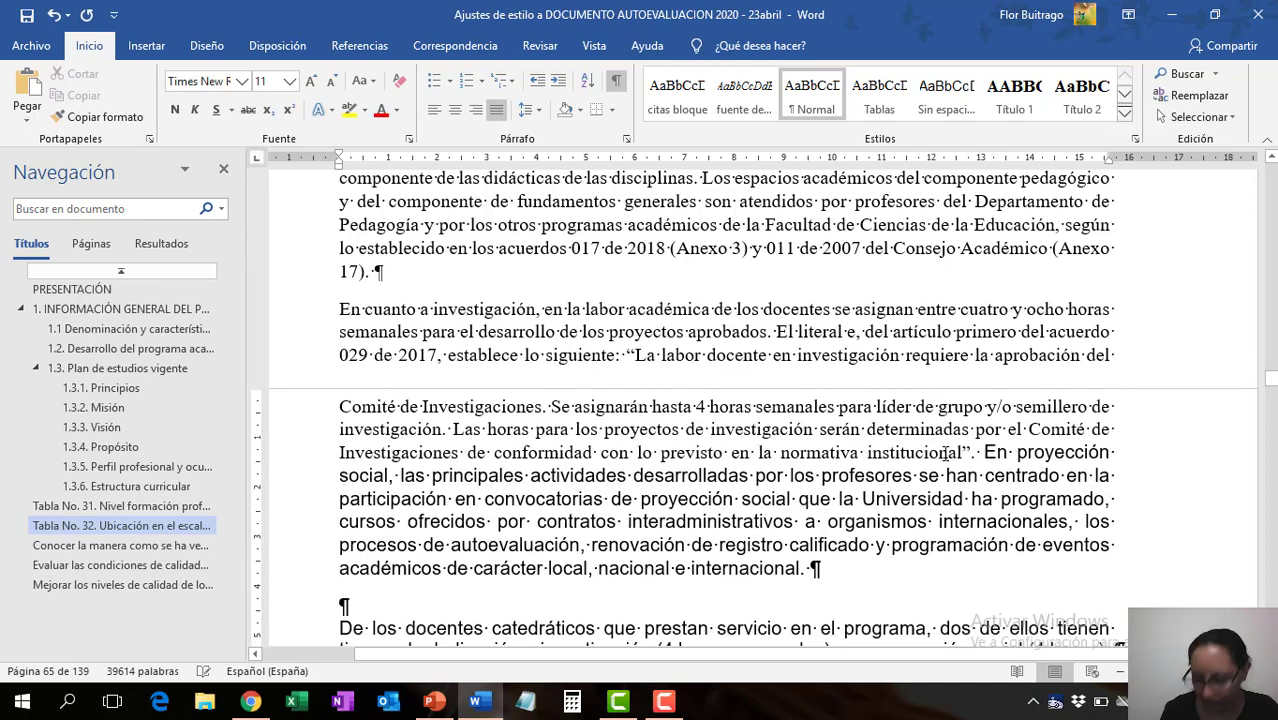
pyautogui.press('Return')
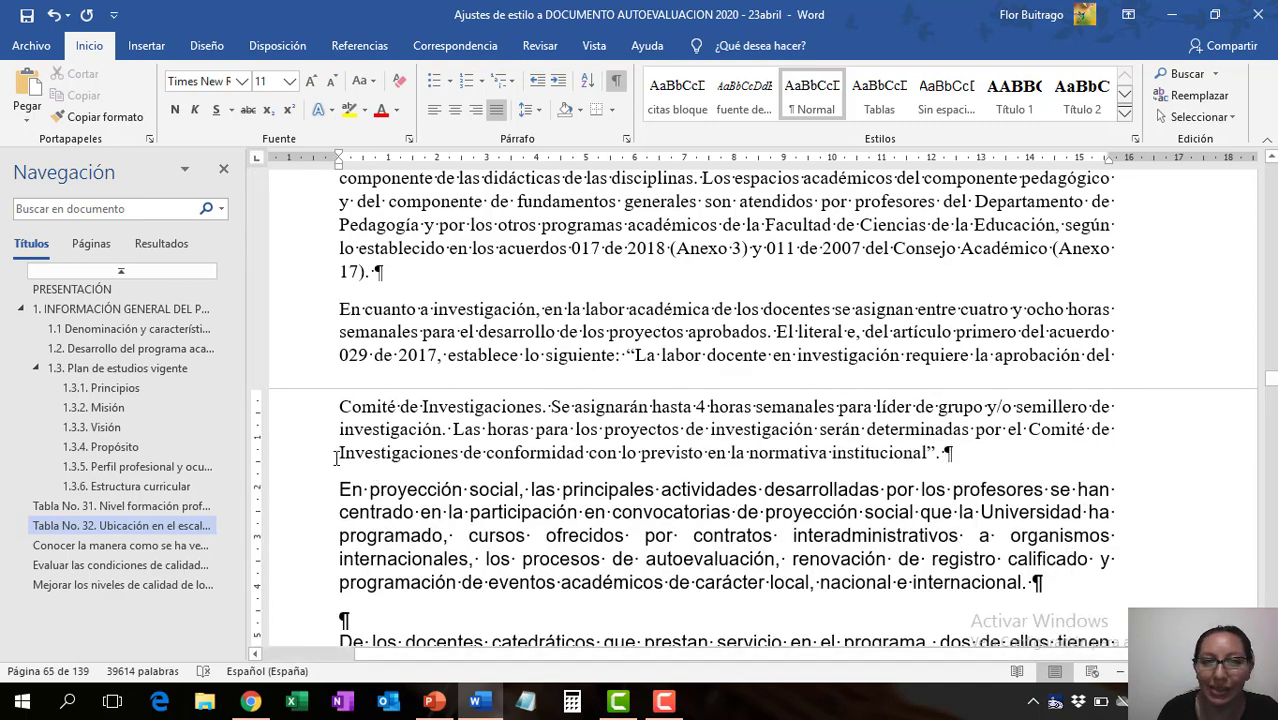
# - Apply the Normal style to the "En proyección social" paragraph and save the document
pyautogui.tripleClick(383, 500)
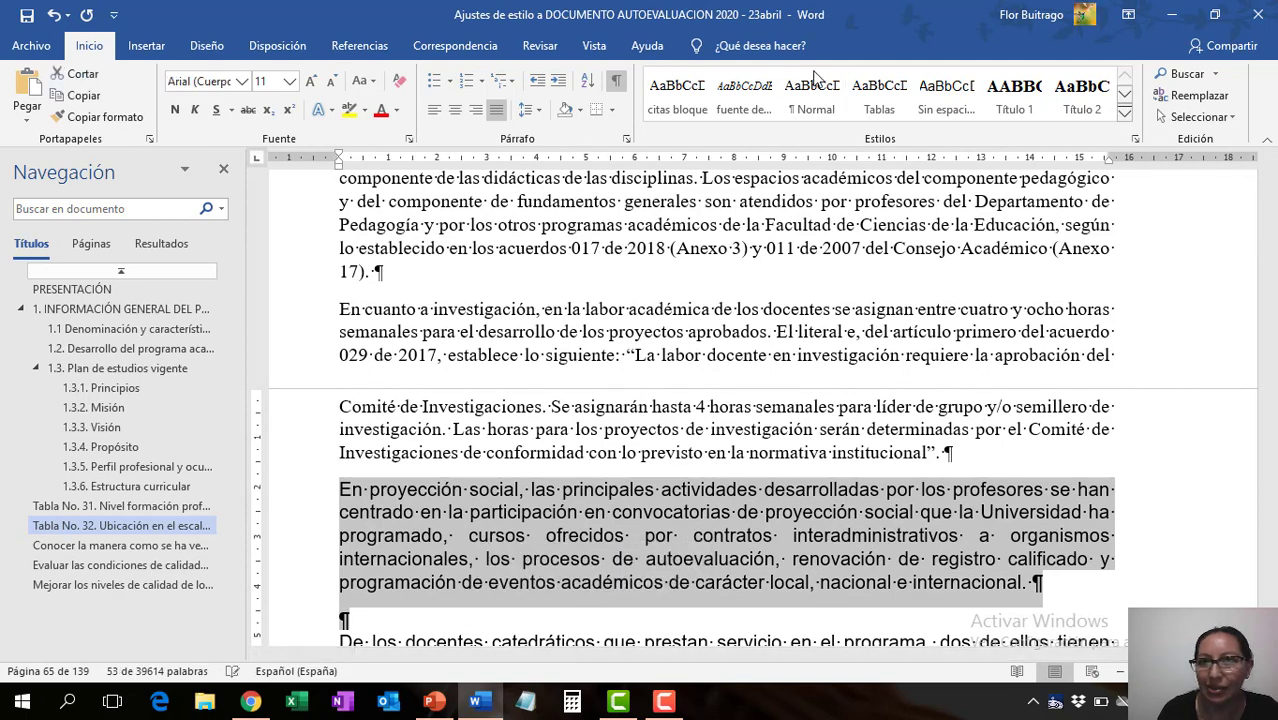
pyautogui.click(818, 108)
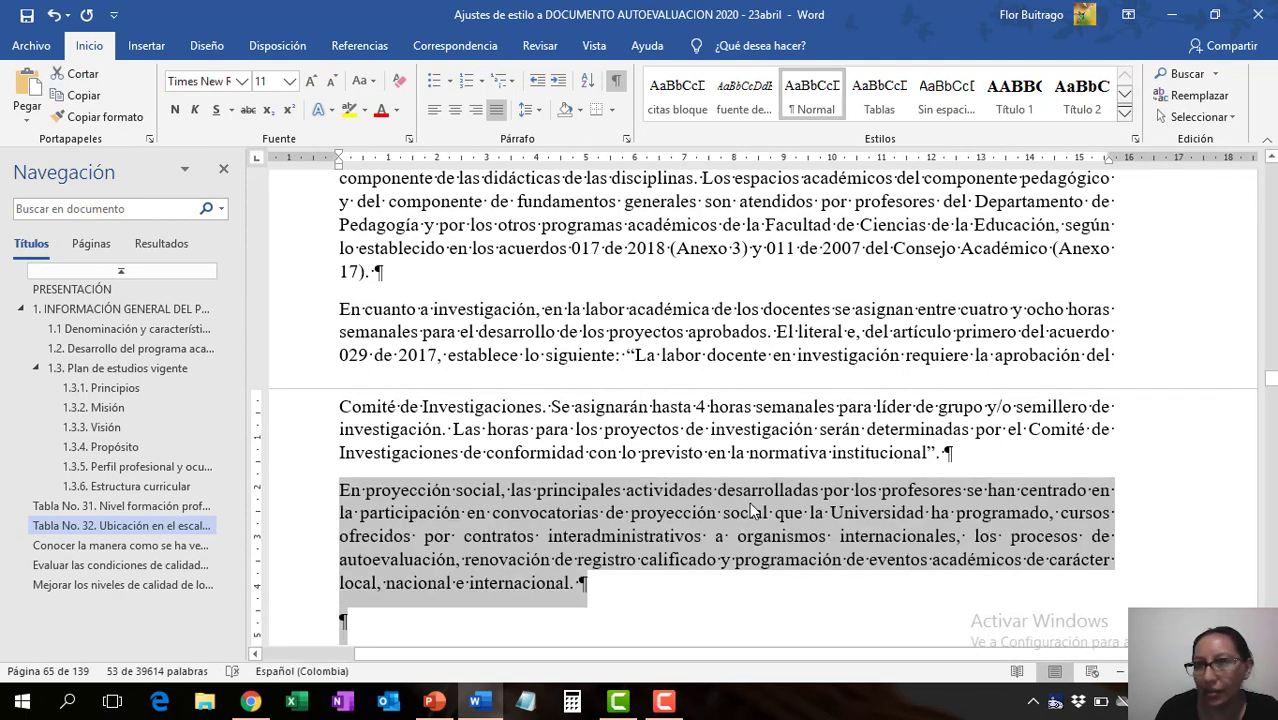
pyautogui.scroll(-5, 755, 510)
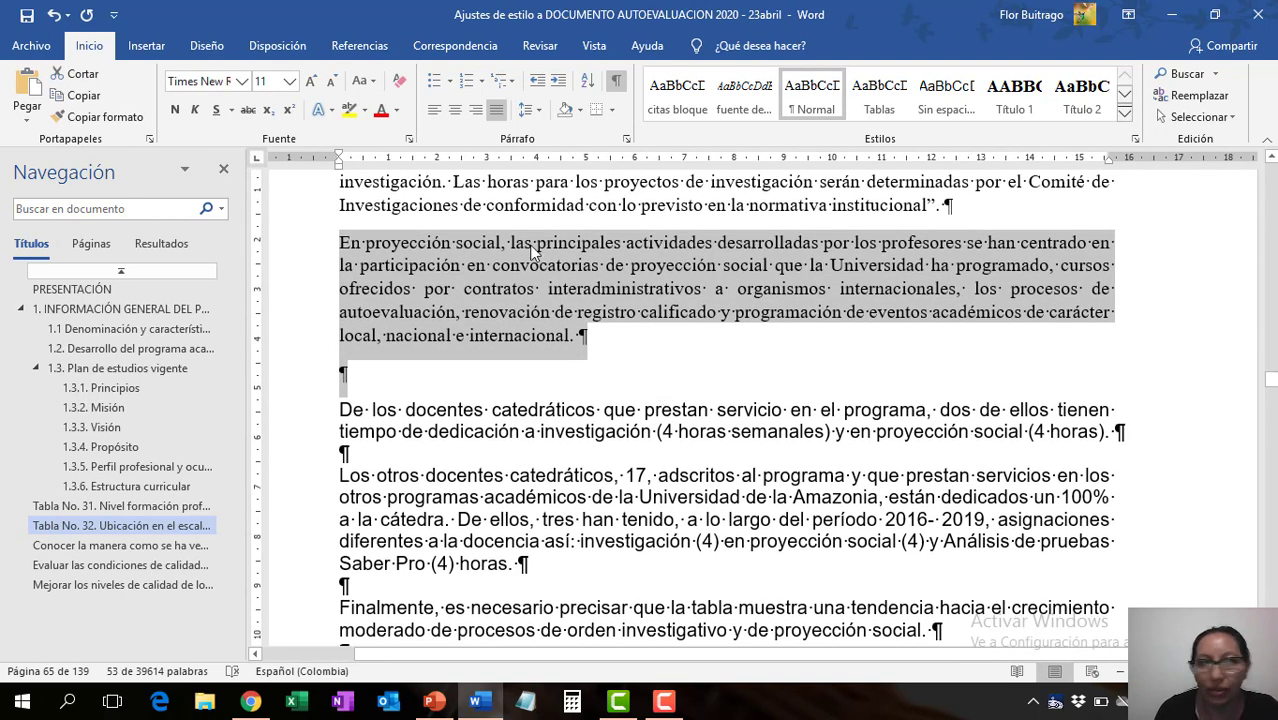
pyautogui.click(27, 16)
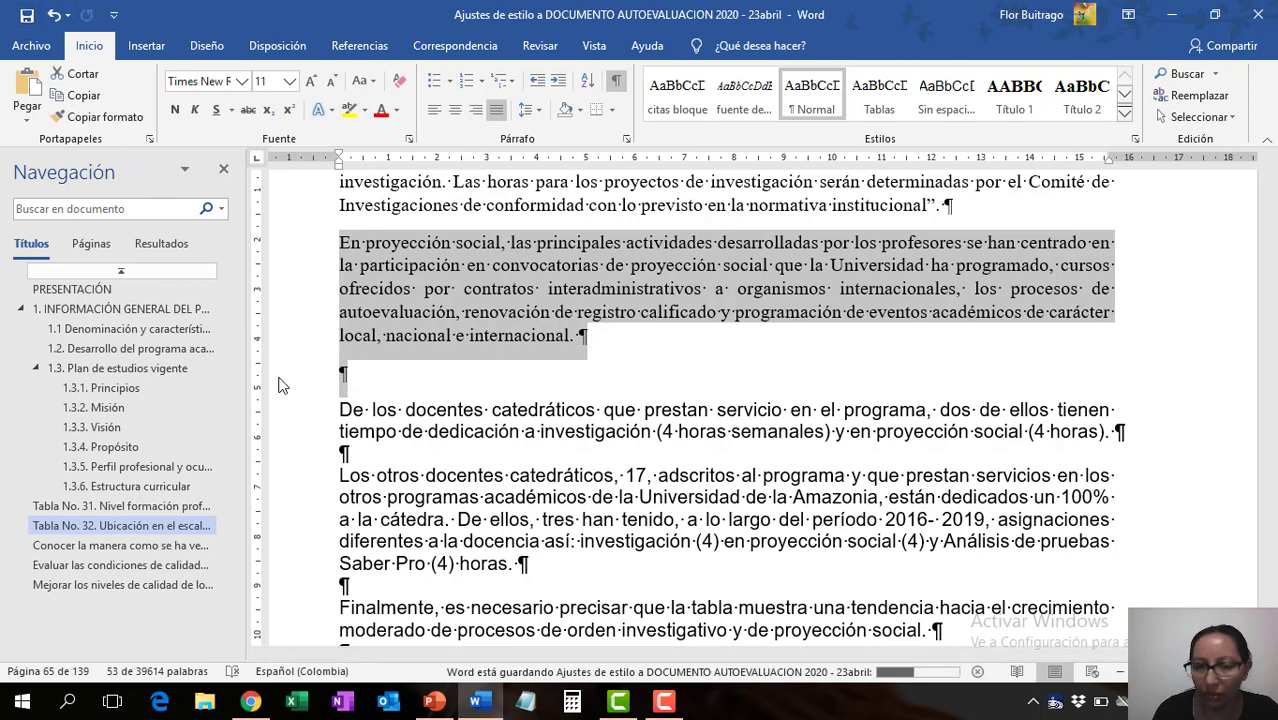